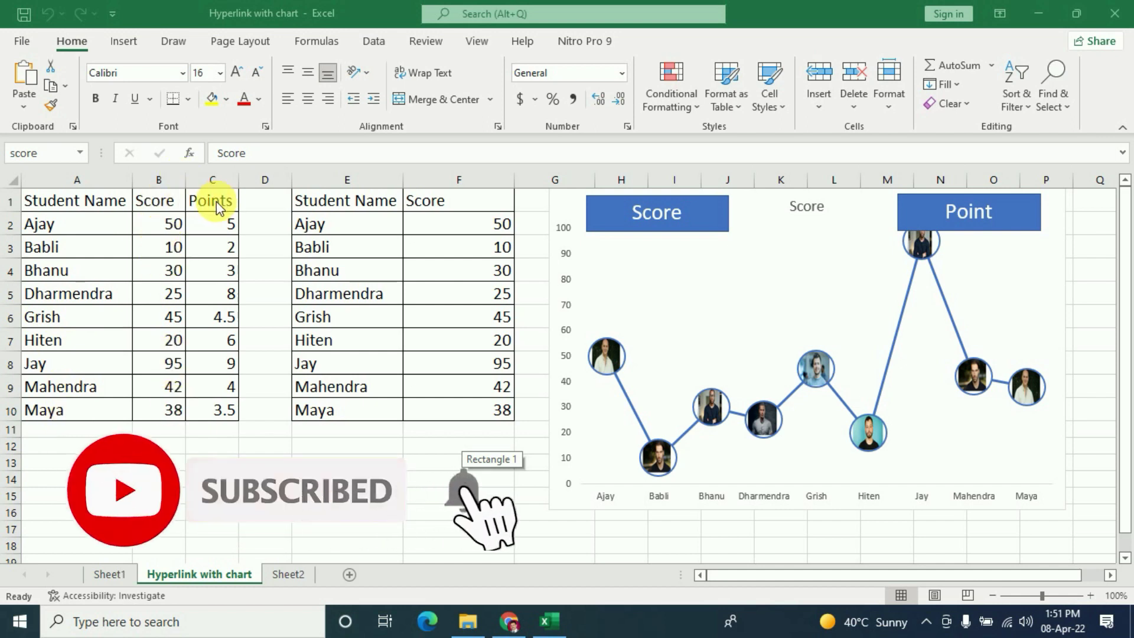
Toggle the chart repeatedly between Score and Points, finish on Points, then select cell A1.
click(661, 218)
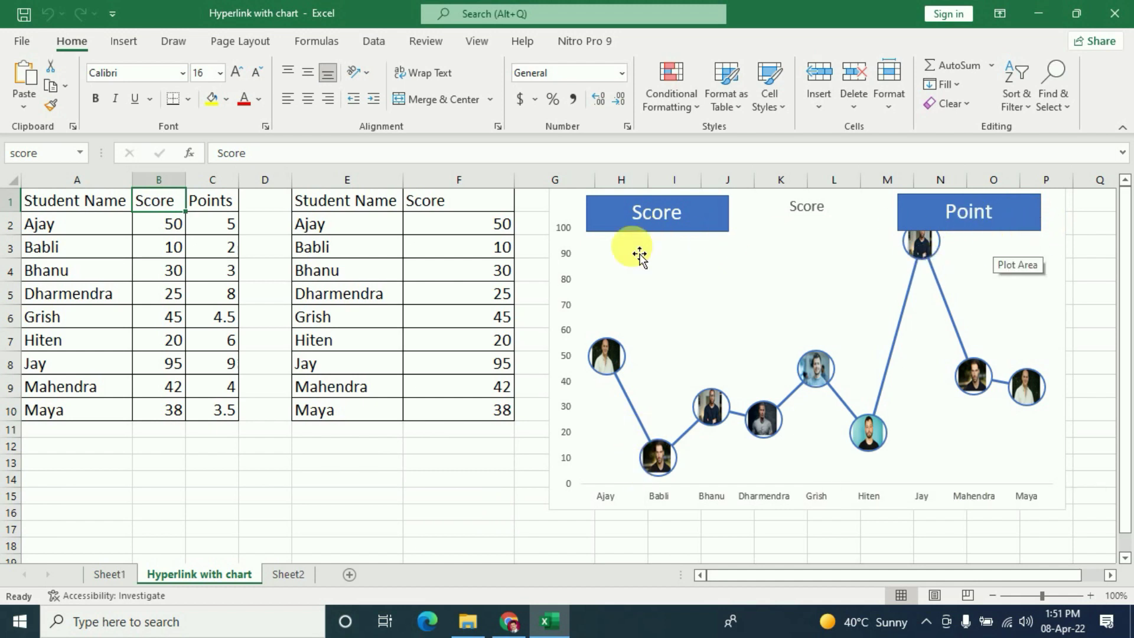
click(972, 208)
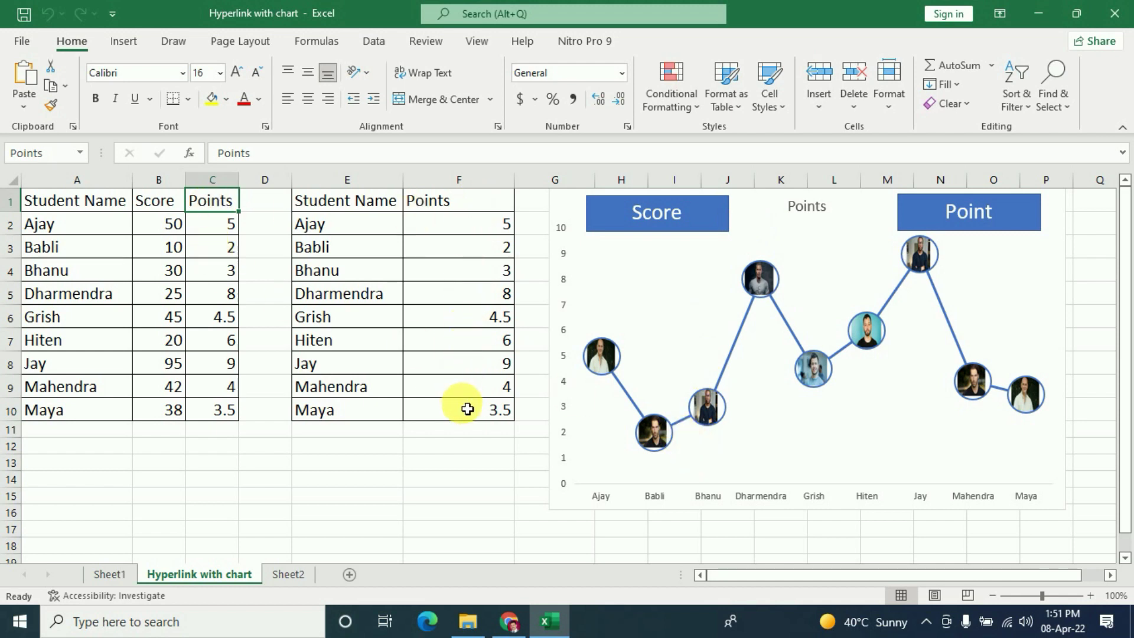
click(668, 222)
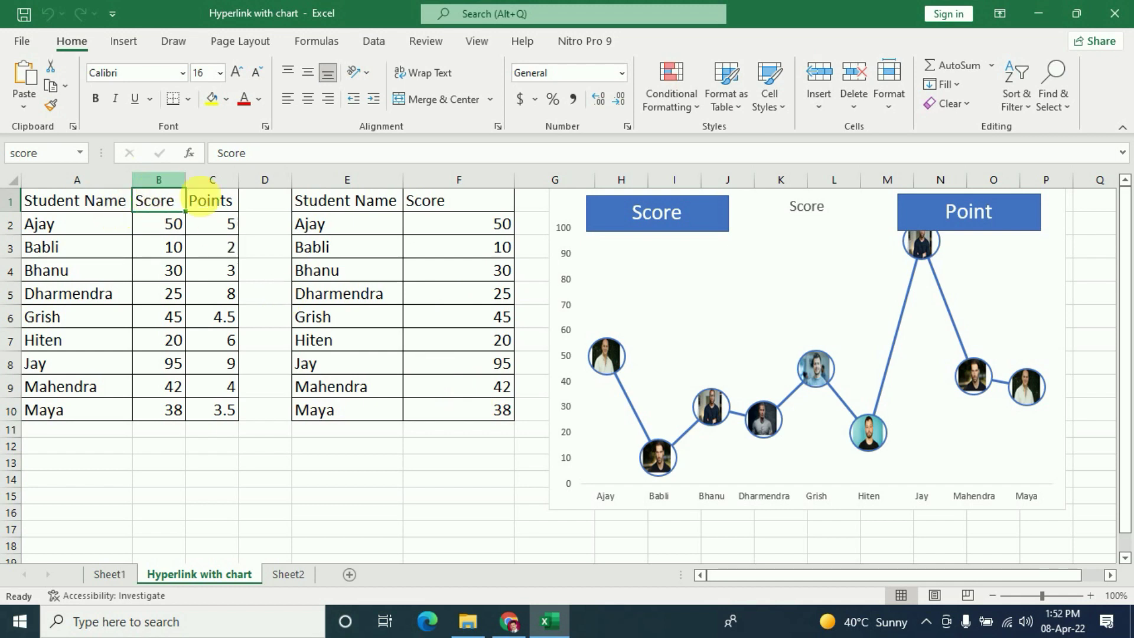
click(967, 218)
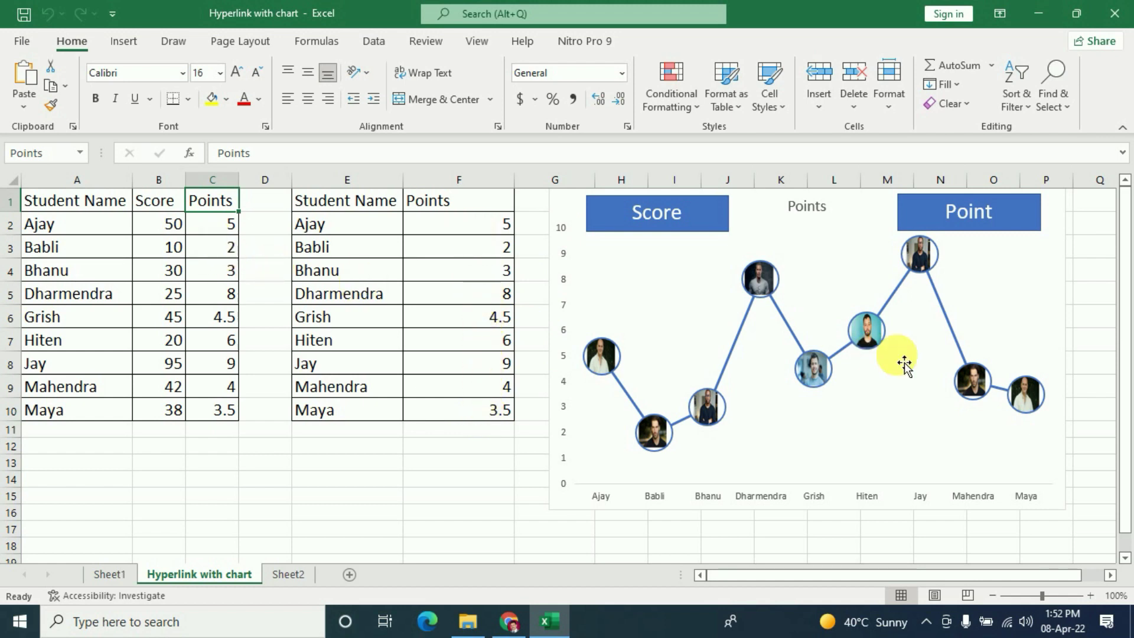
click(657, 222)
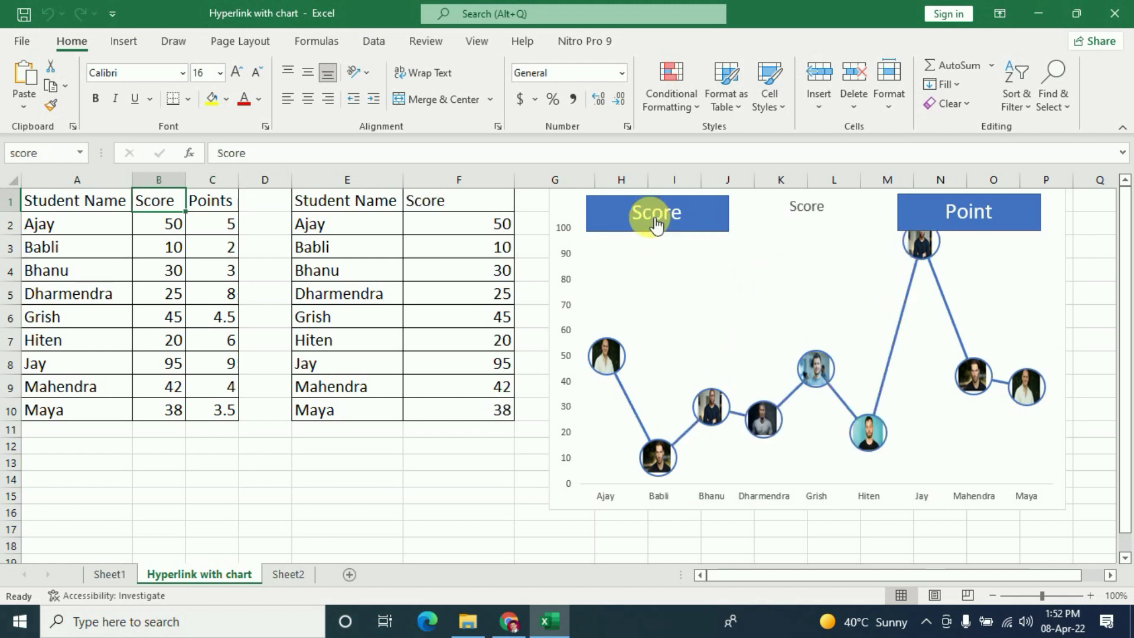
click(970, 213)
click(661, 219)
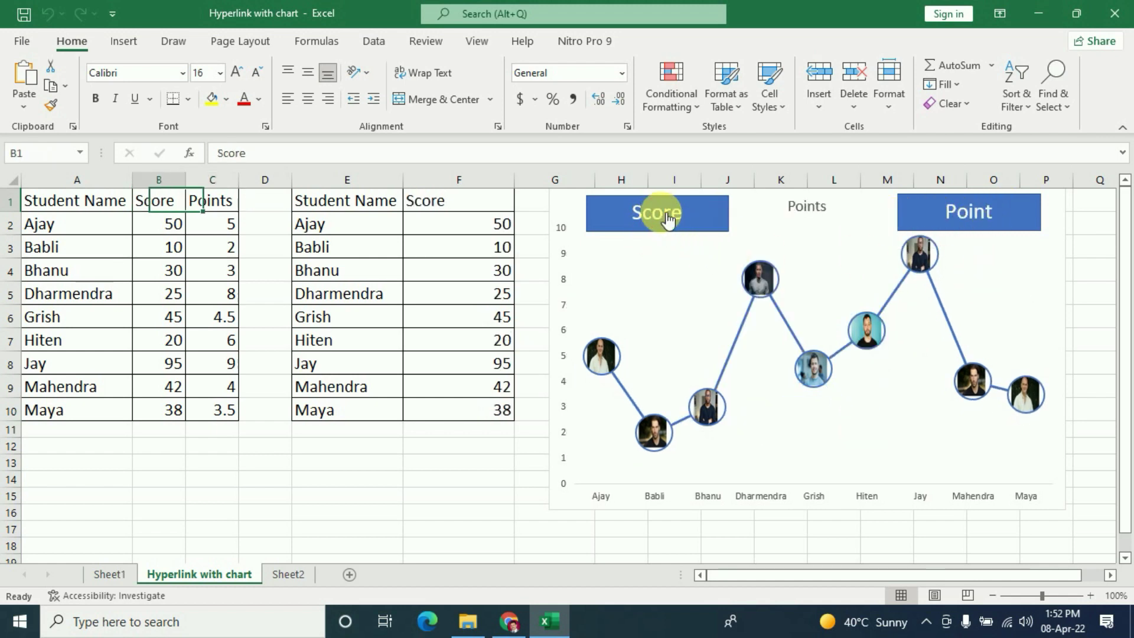
click(980, 214)
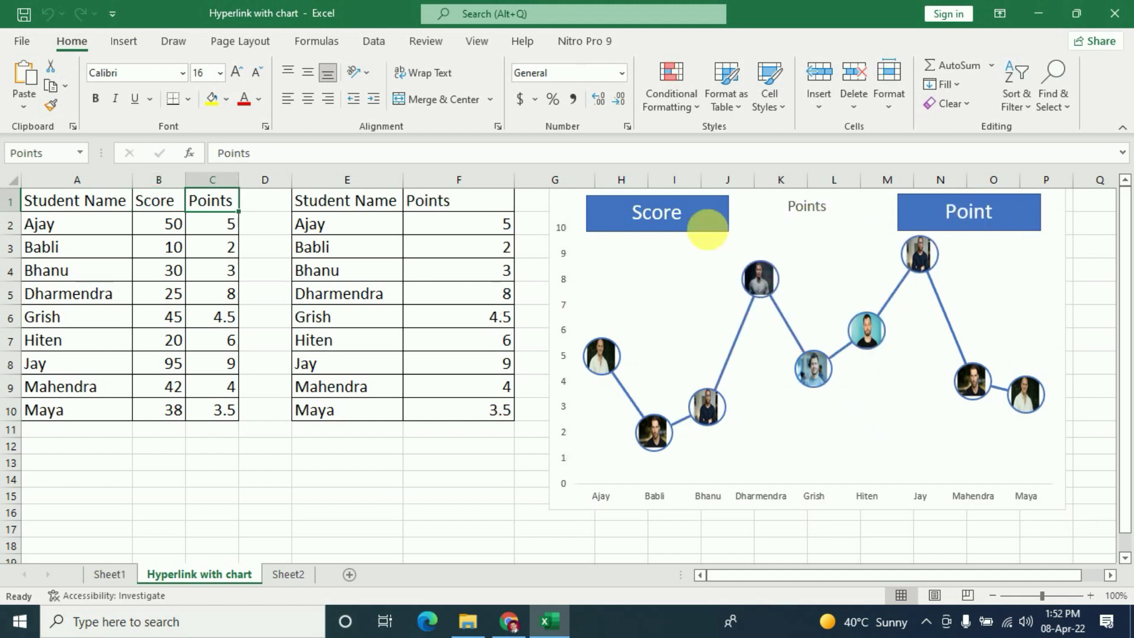
click(646, 217)
click(977, 219)
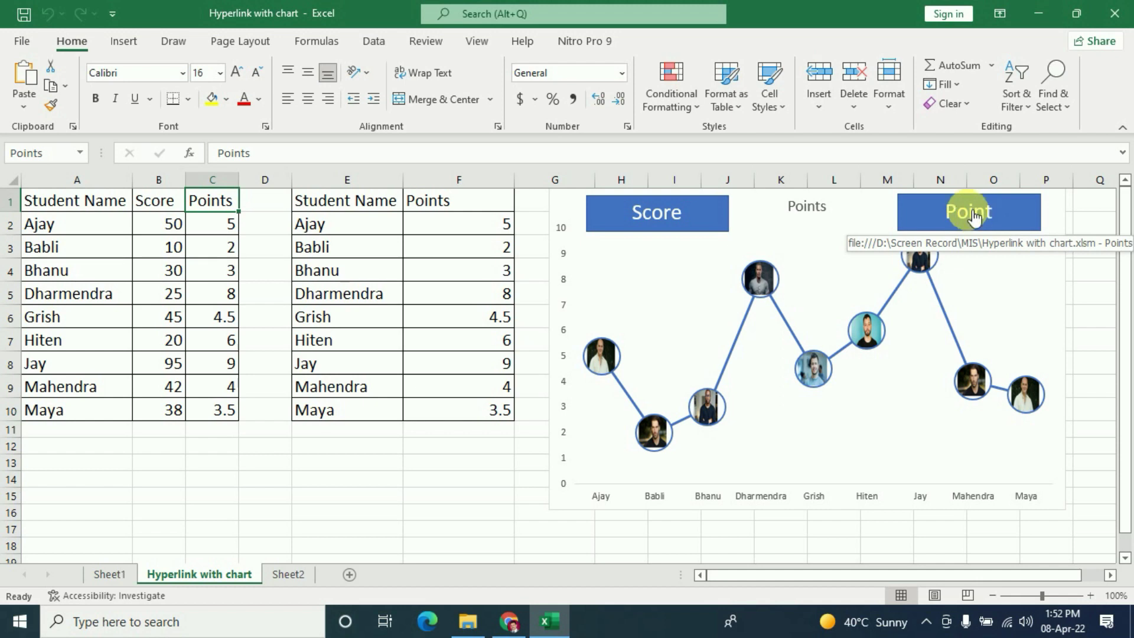
click(121, 264)
click(54, 206)
Copy both tables in A1:F10 and paste them into a new blank workbook.
drag(54, 206, 445, 417)
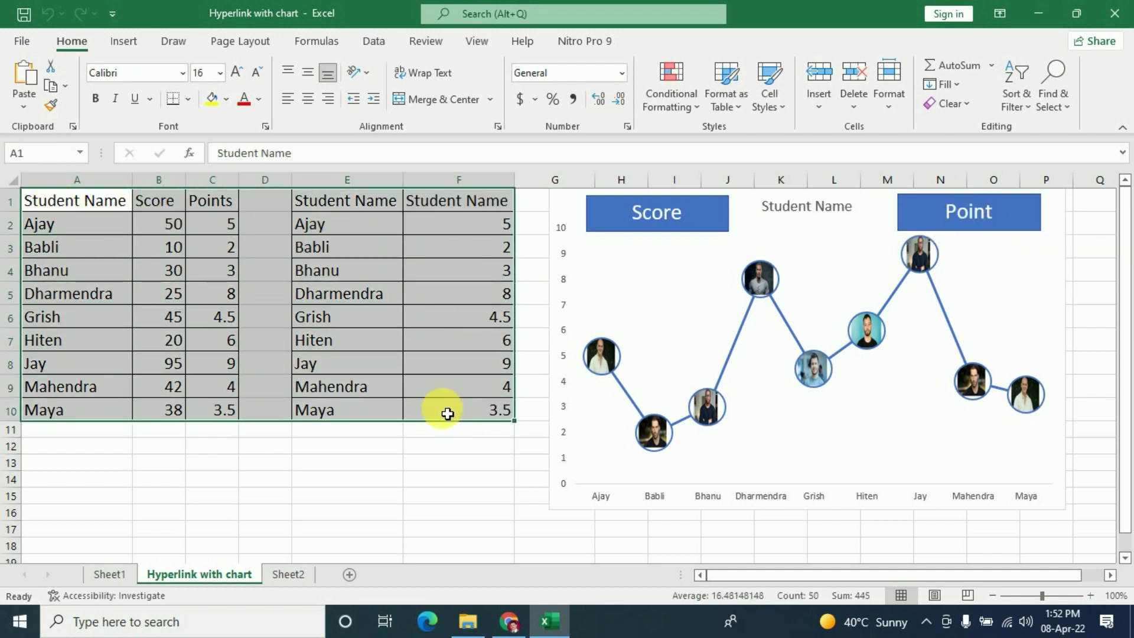
key(ctrl+c)
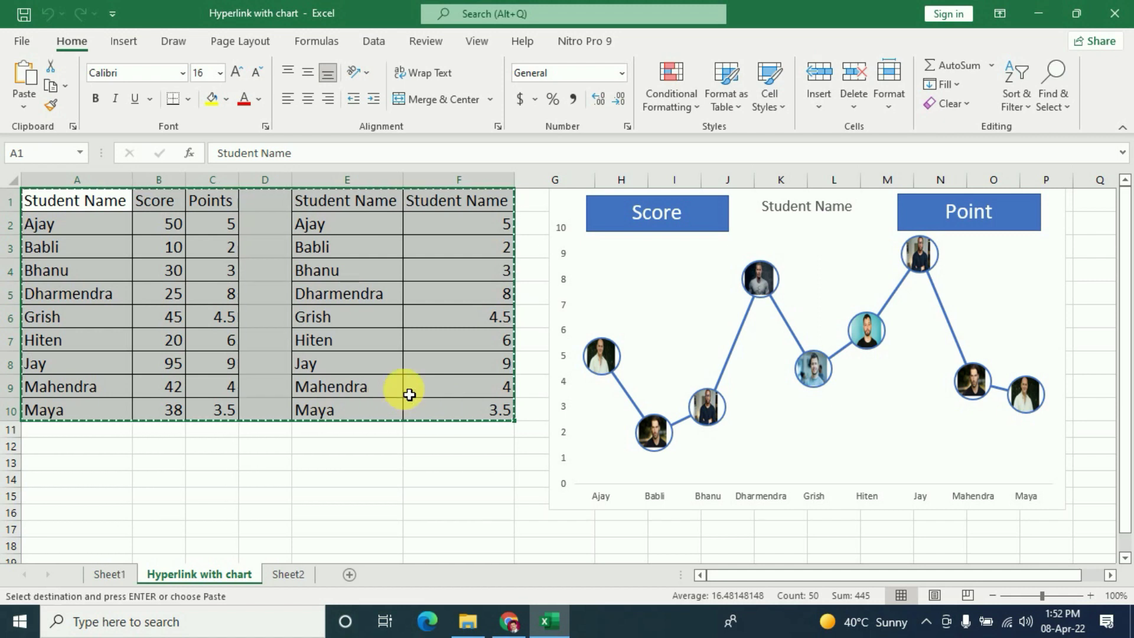
key(ctrl+n)
key(ctrl+v)
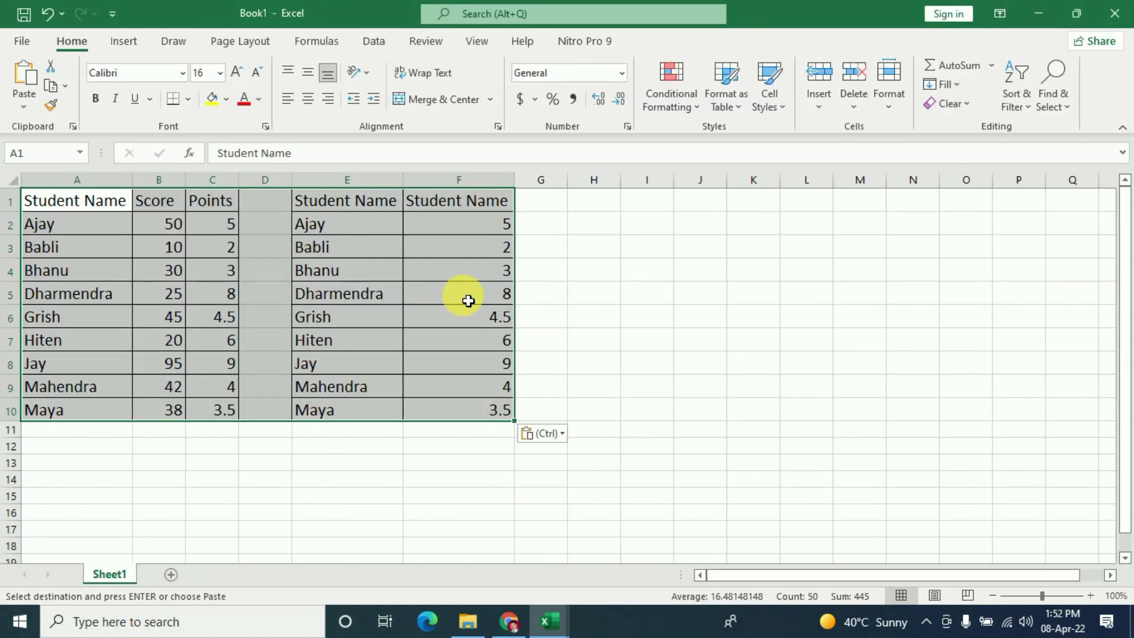
Check the pasted lookup formulas, then delete them from F2:F10.
click(485, 297)
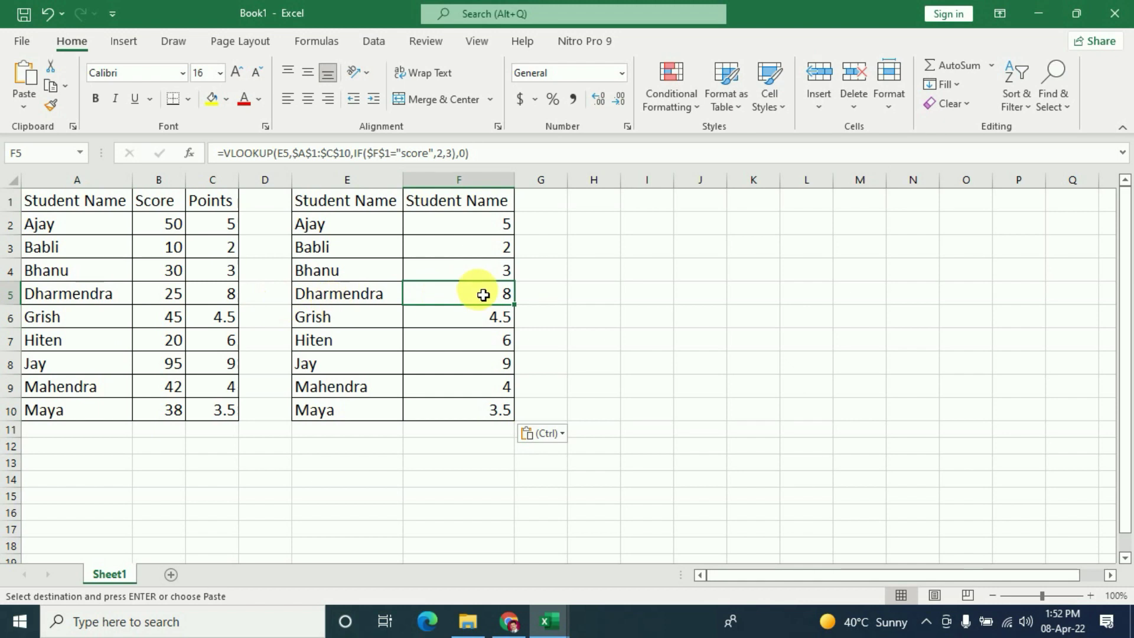
click(485, 222)
click(494, 271)
click(481, 340)
click(440, 232)
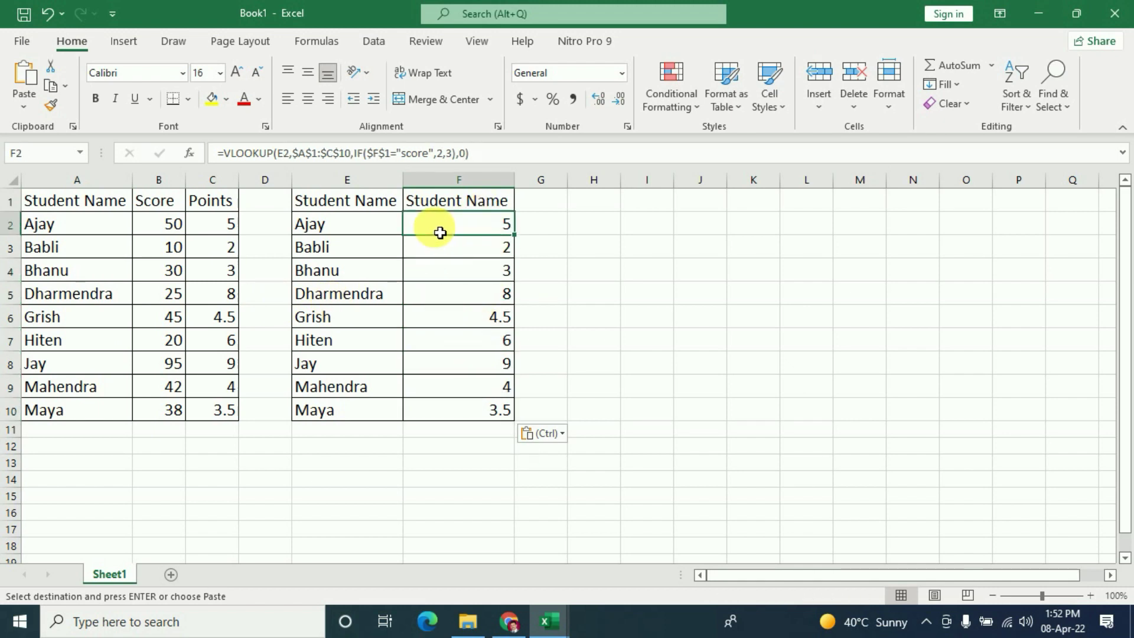
drag(451, 230, 460, 421)
key(Delete)
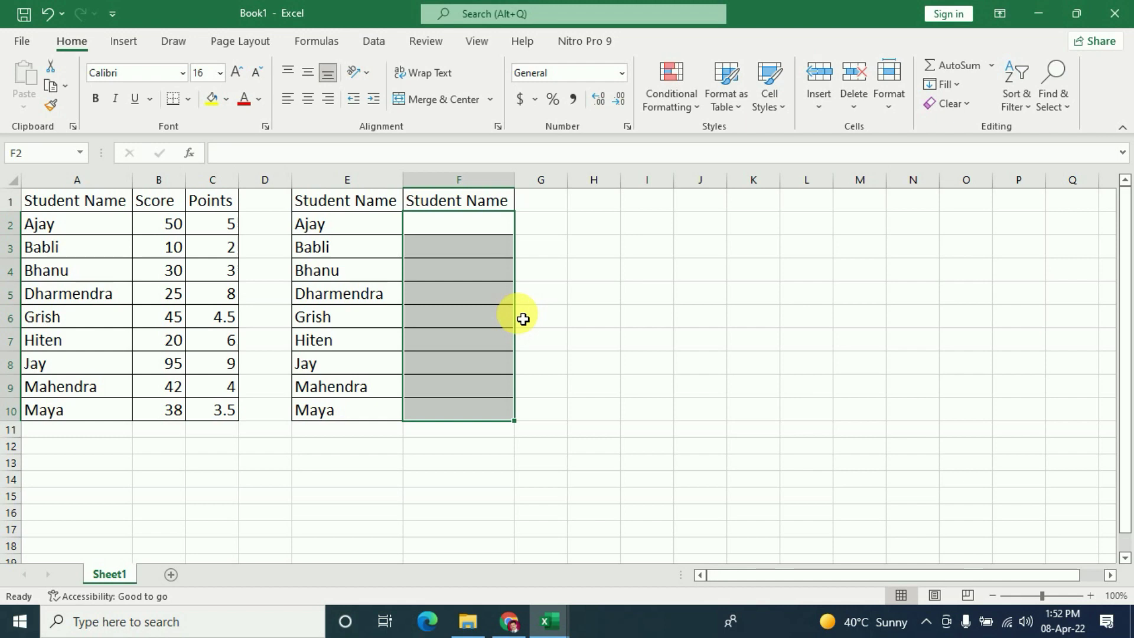
click(154, 201)
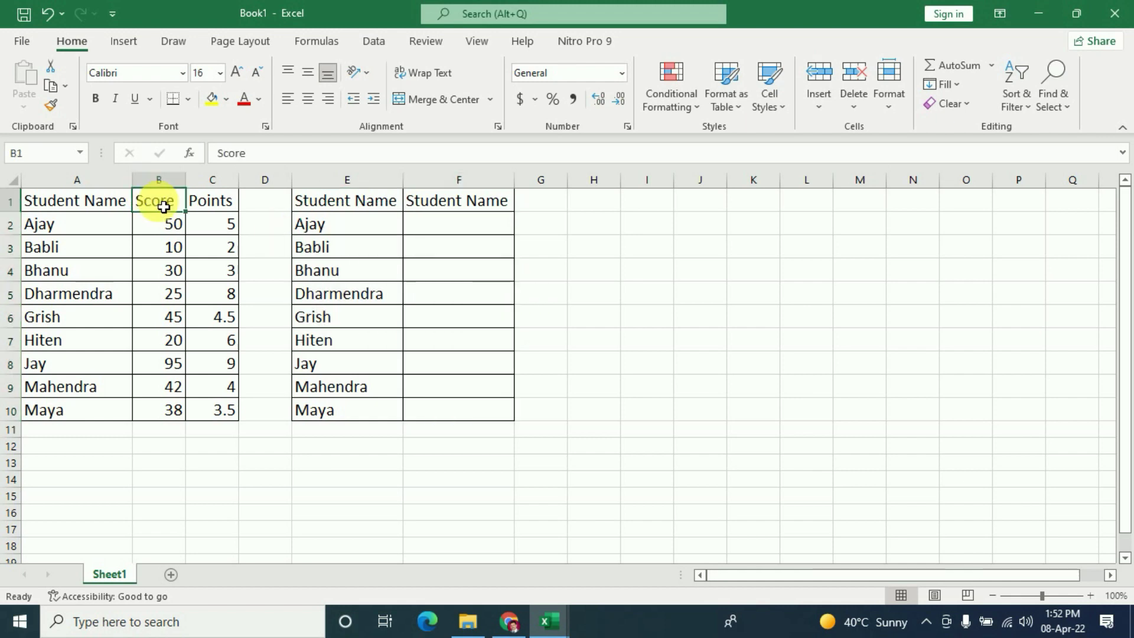
After checking the Points values in column C, enter 'Score' as the F1 header.
click(211, 204)
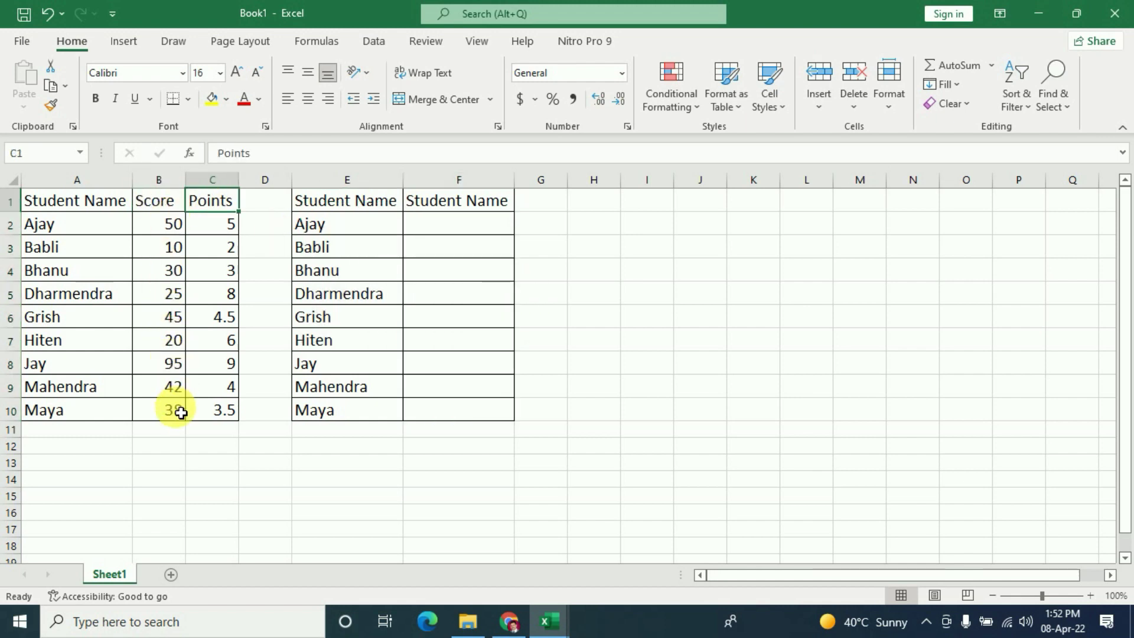
click(228, 223)
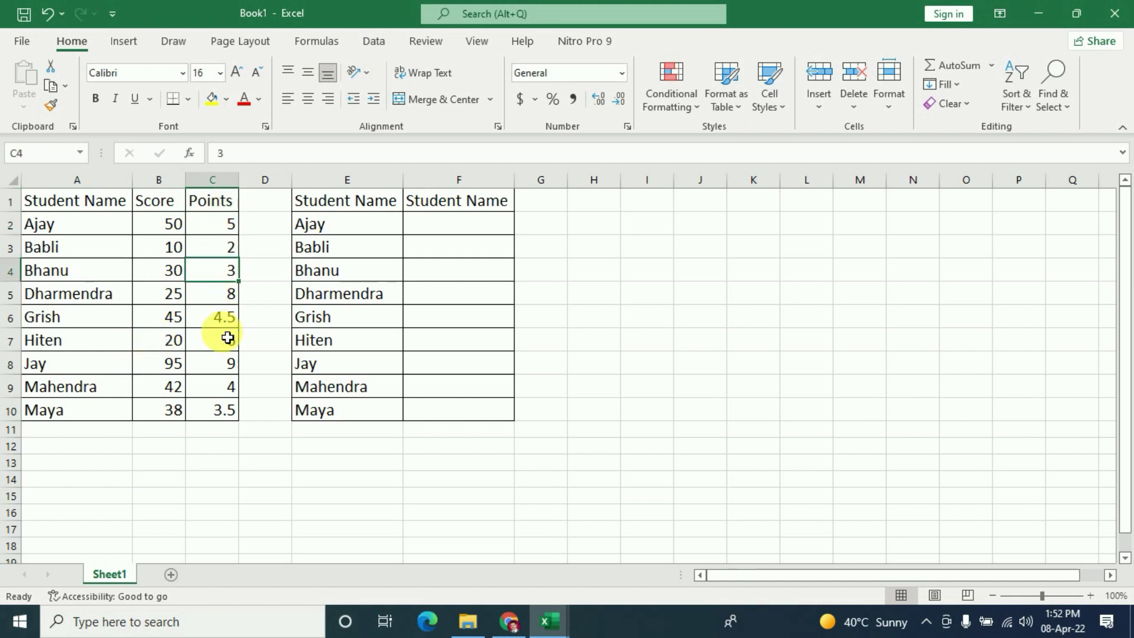
click(225, 389)
click(453, 206)
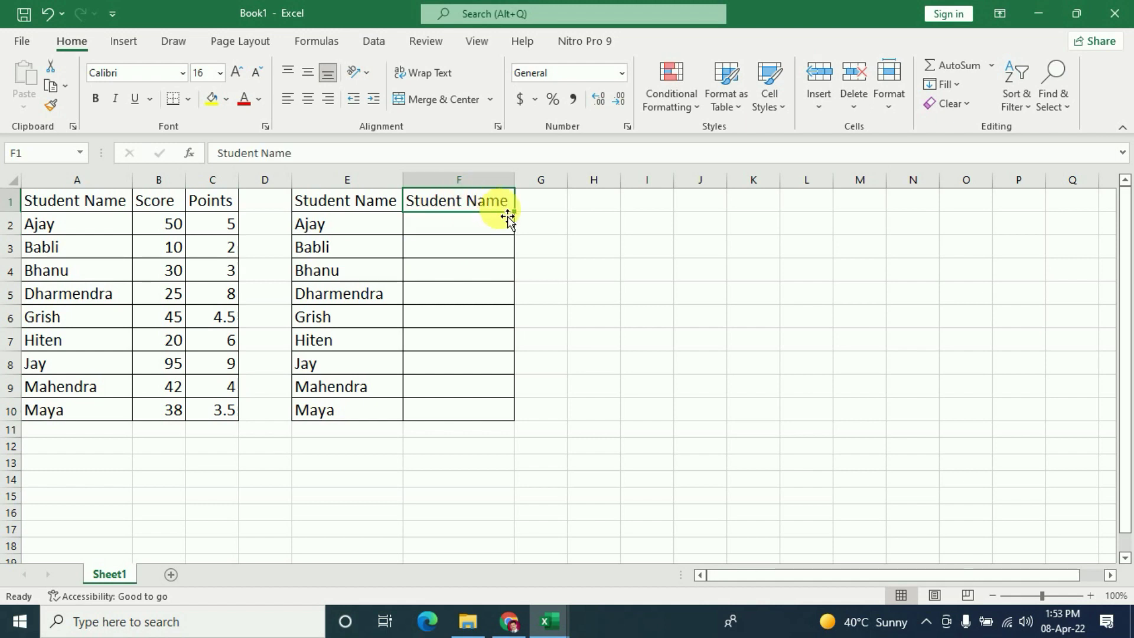
text(Score)
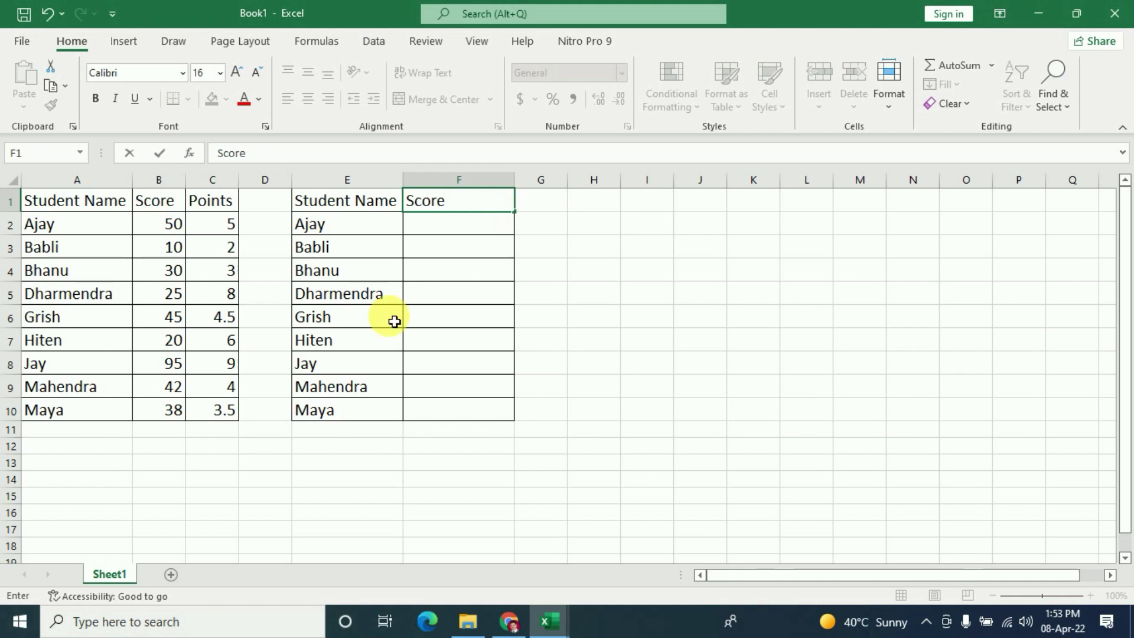
click(455, 220)
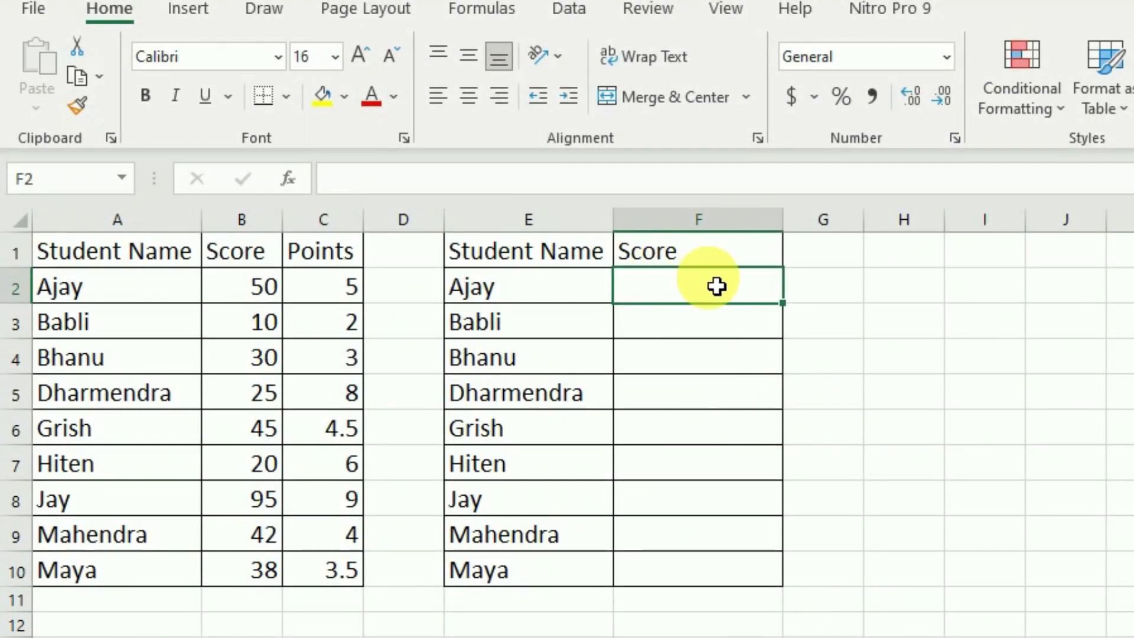
Start F2's formula as =VLOOKUP(E2,A1:C10,IF( with E2 and A1:C10 picked on the sheet.
text(=)
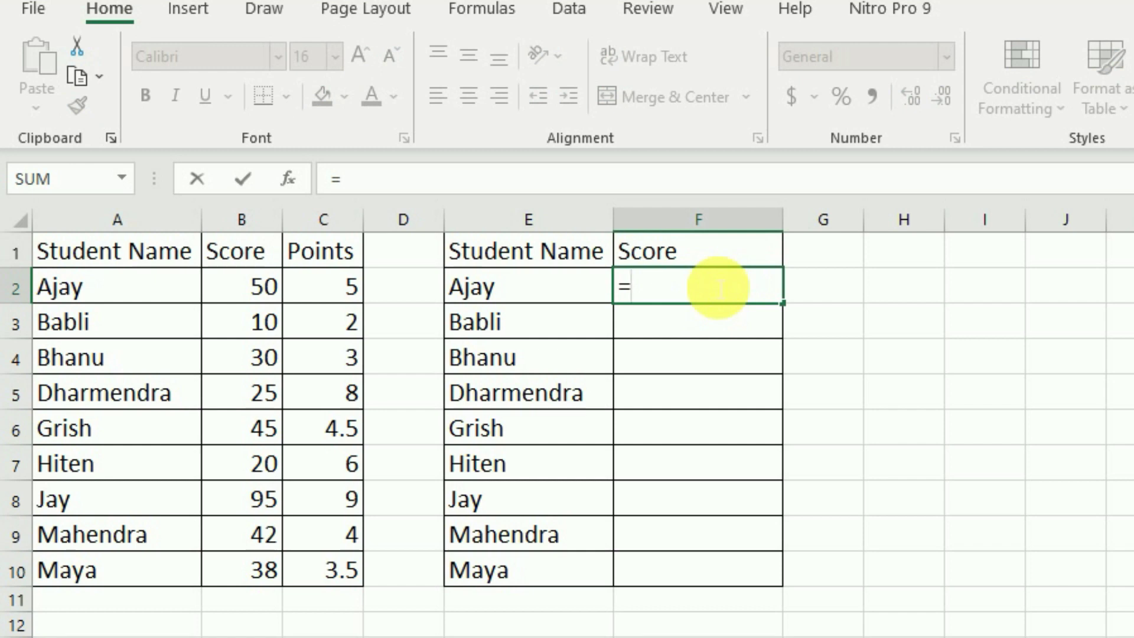
text(vlookup()
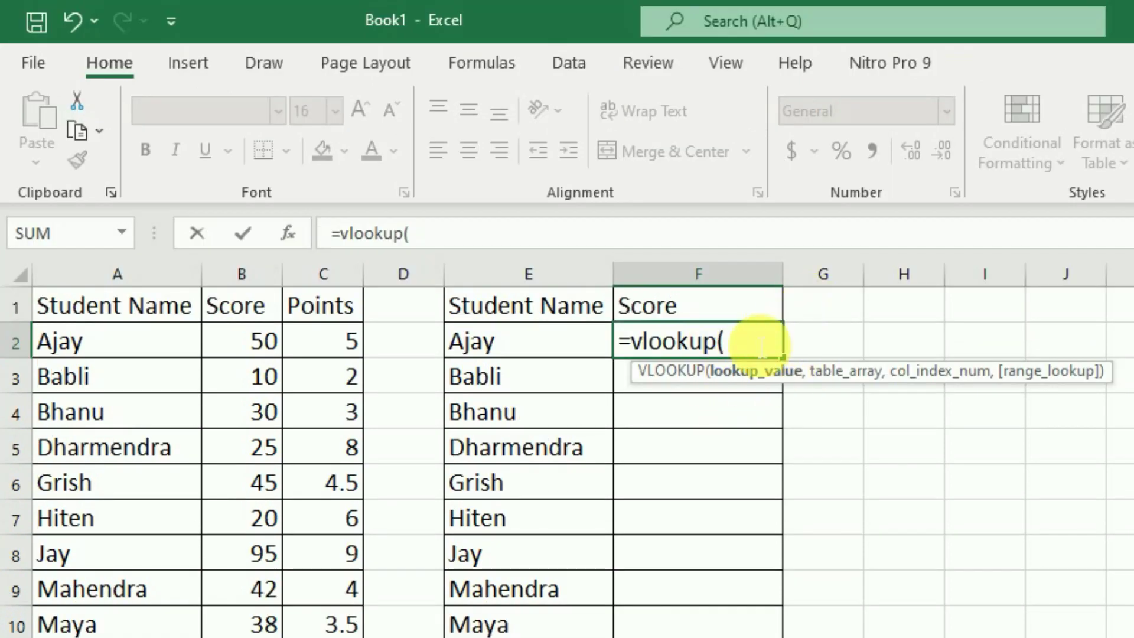
click(532, 354)
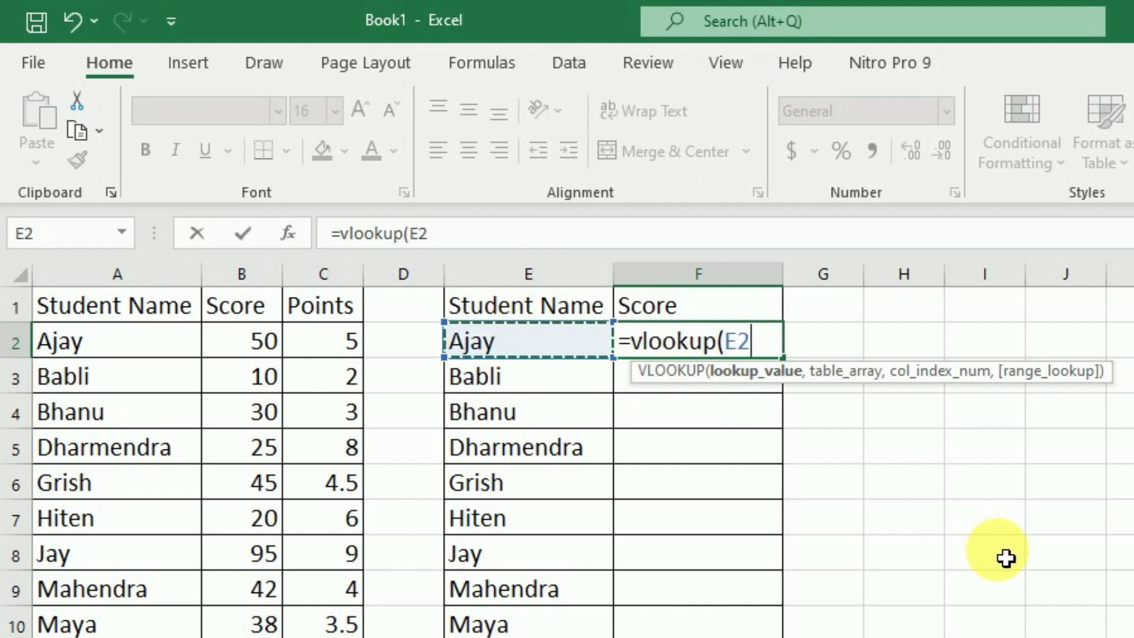
text(,)
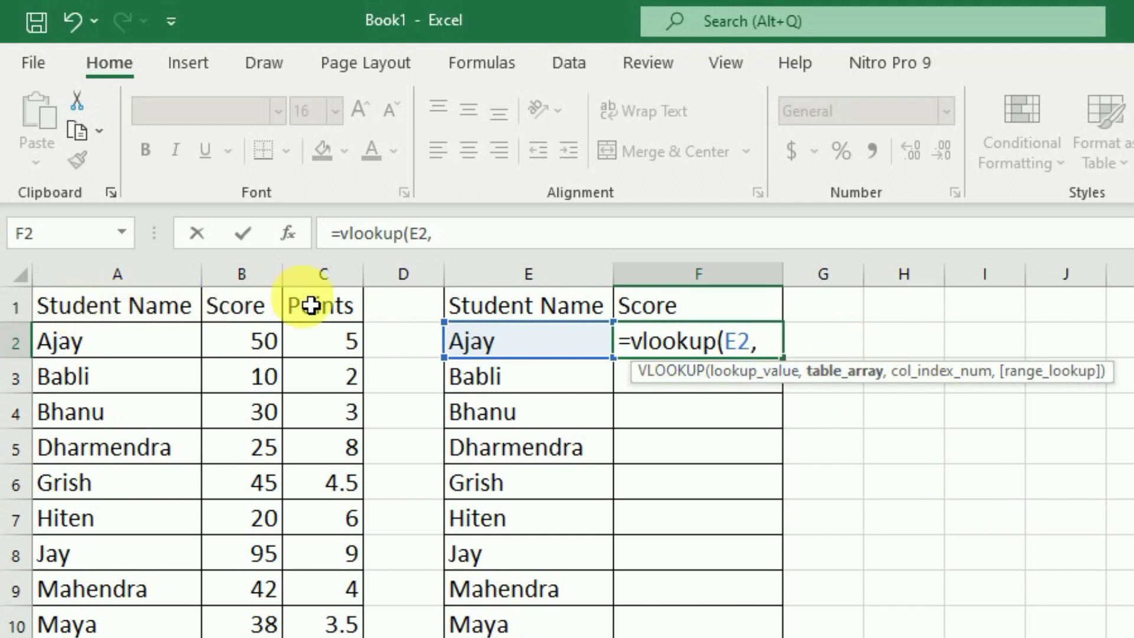
mouse_move(85, 312)
mouse_down()
mouse_move(295, 535)
mouse_move(307, 623)
mouse_up()
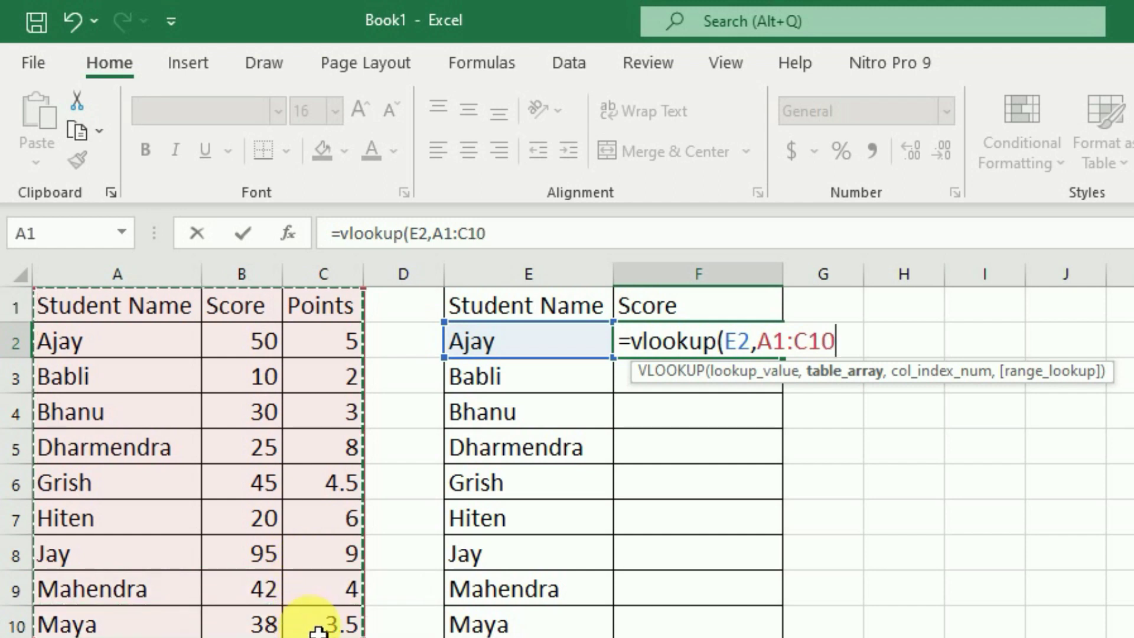
text(,)
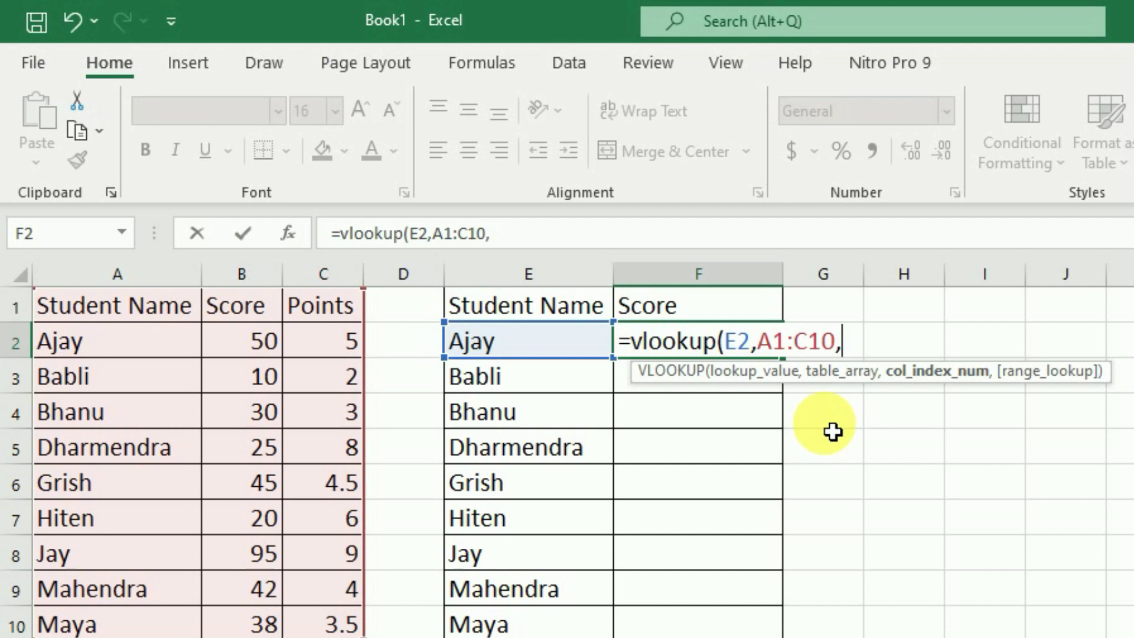
text(i)
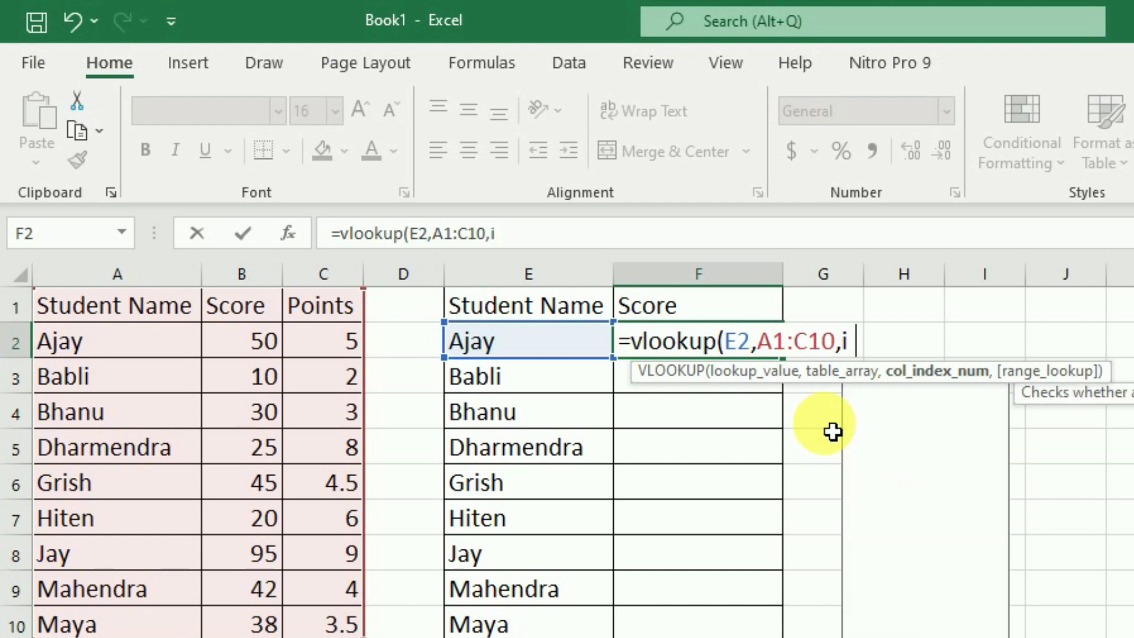
text(f()
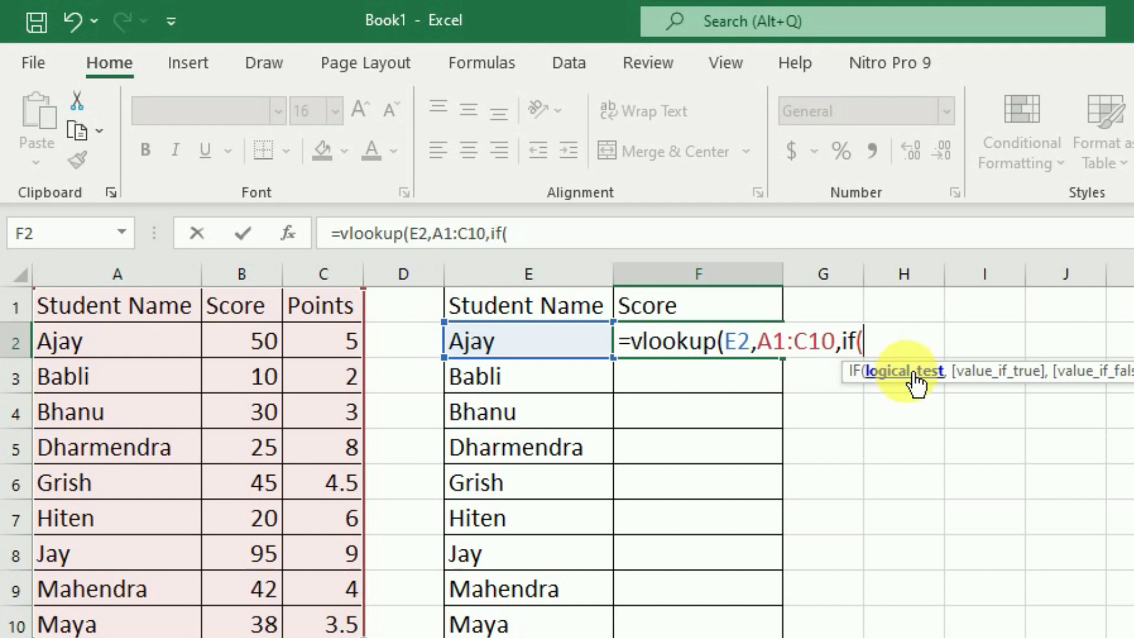
Complete the formula as =VLOOKUP(E2,A1:C10,IF(F1="score",2,3),0).
click(711, 315)
text(="score)
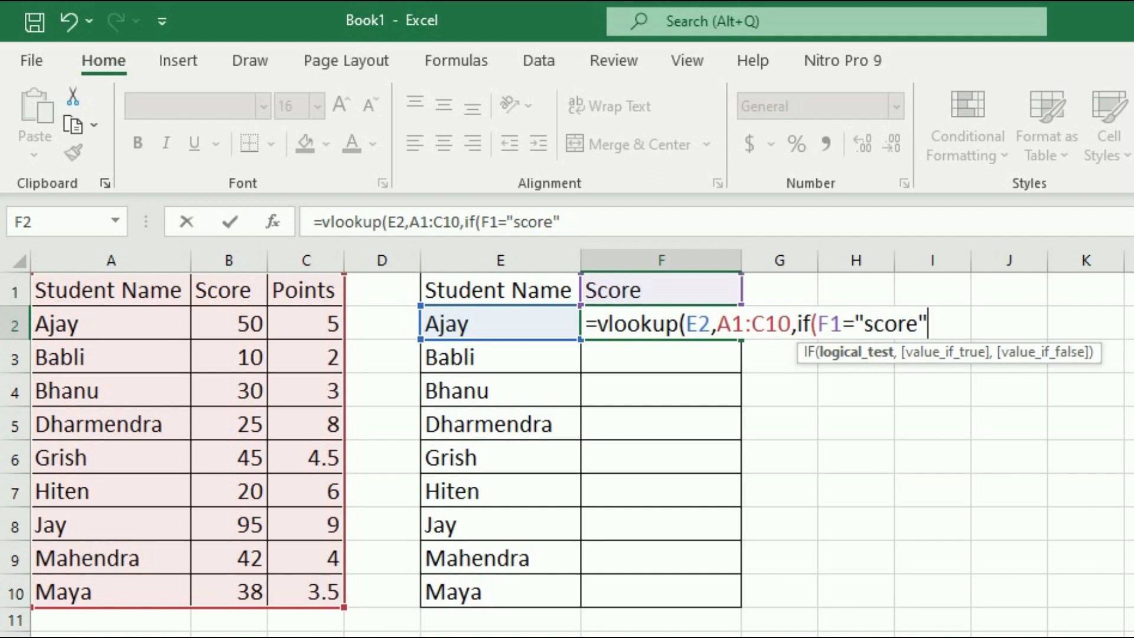
text(,2)
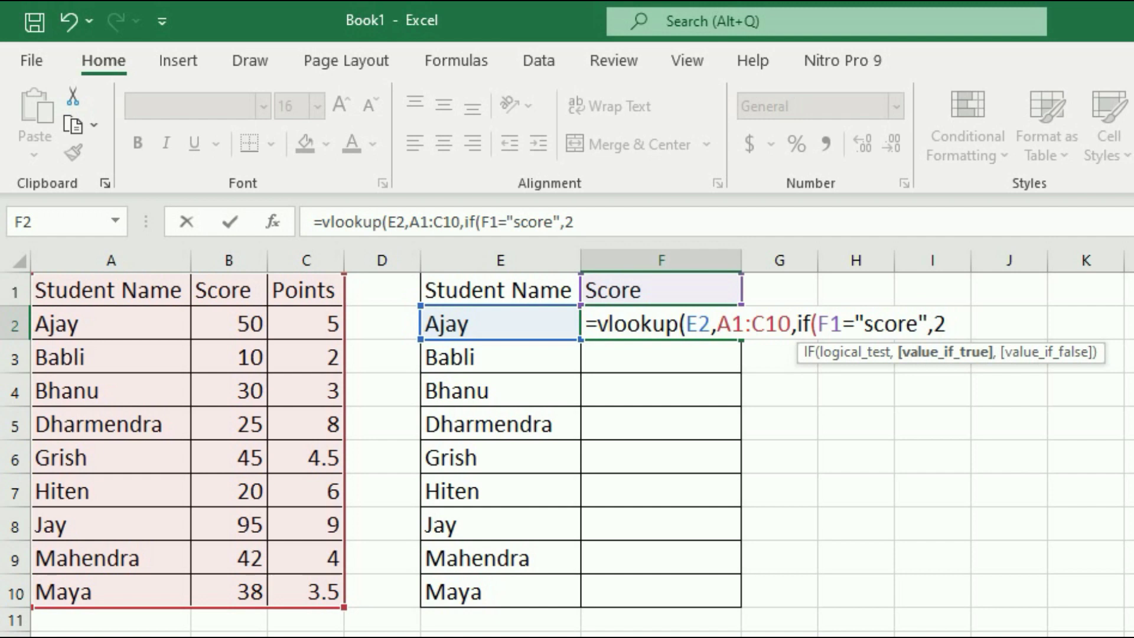
text(,3)
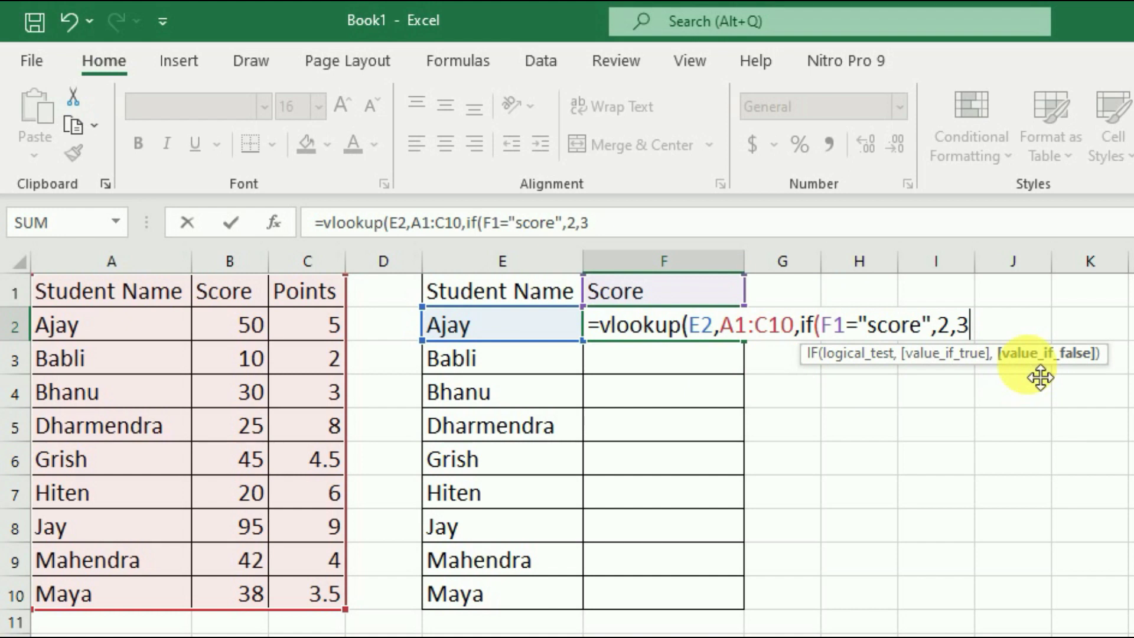
text())
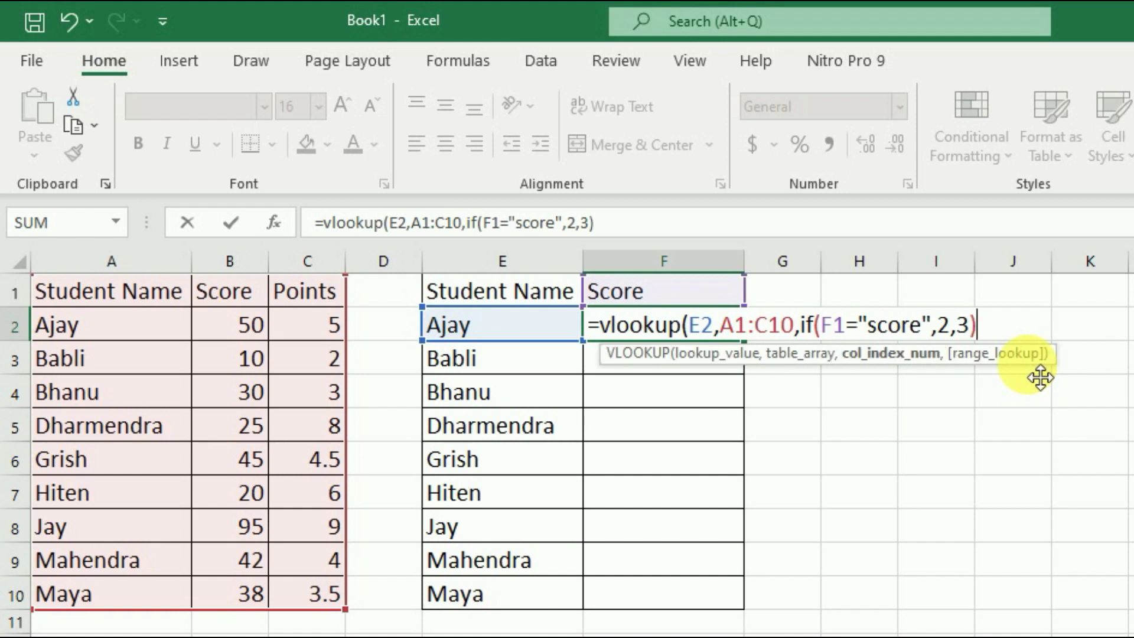
text(,0)
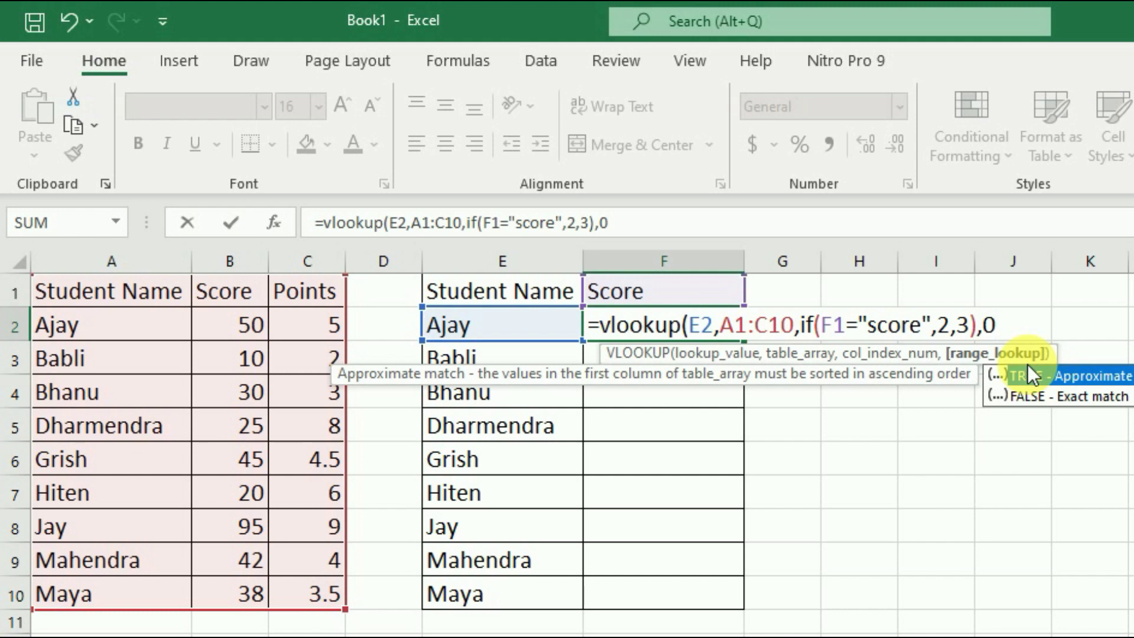
text())
Commit F2's lookup showing 50, fill it down to F10, and spot-check the copied formulas.
key(Return)
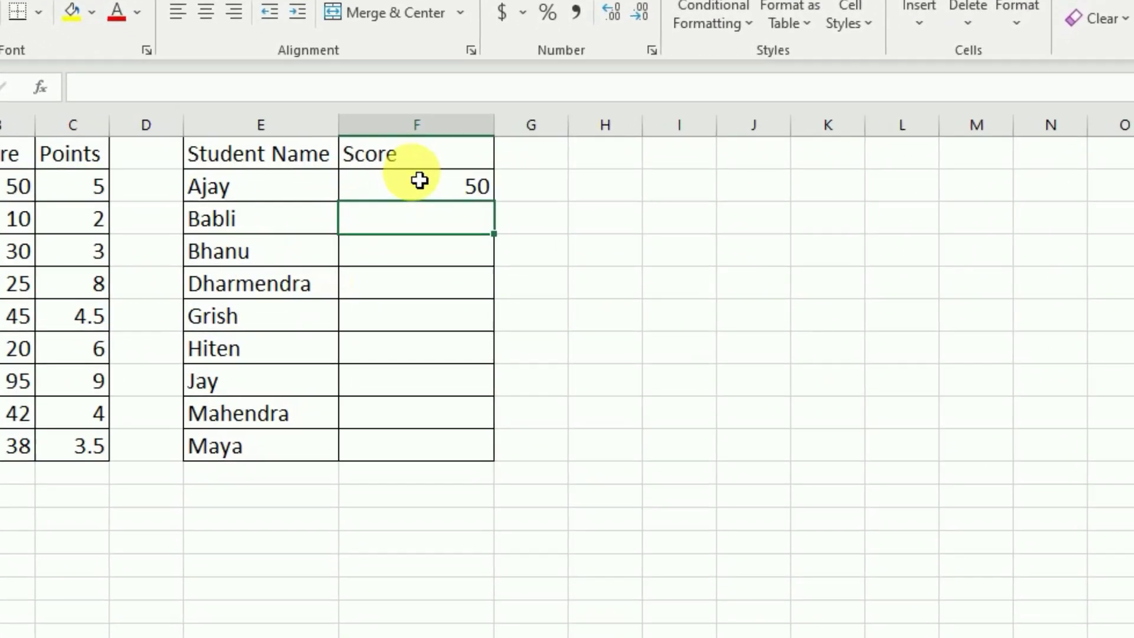
click(659, 329)
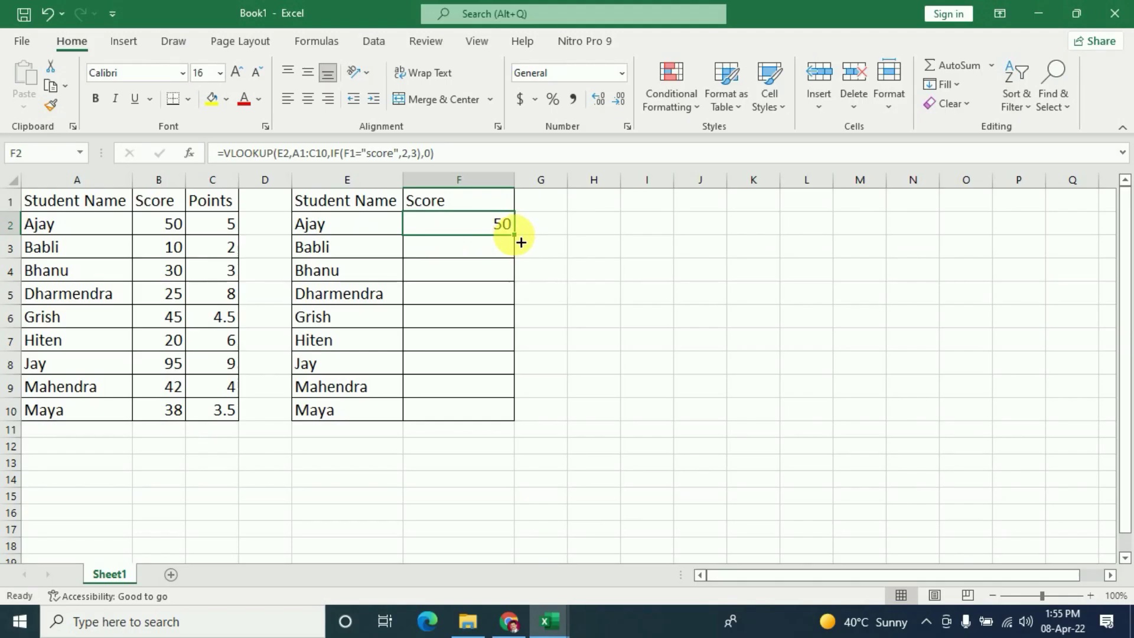
drag(514, 235, 514, 423)
click(498, 404)
click(496, 321)
click(494, 251)
click(480, 294)
click(488, 342)
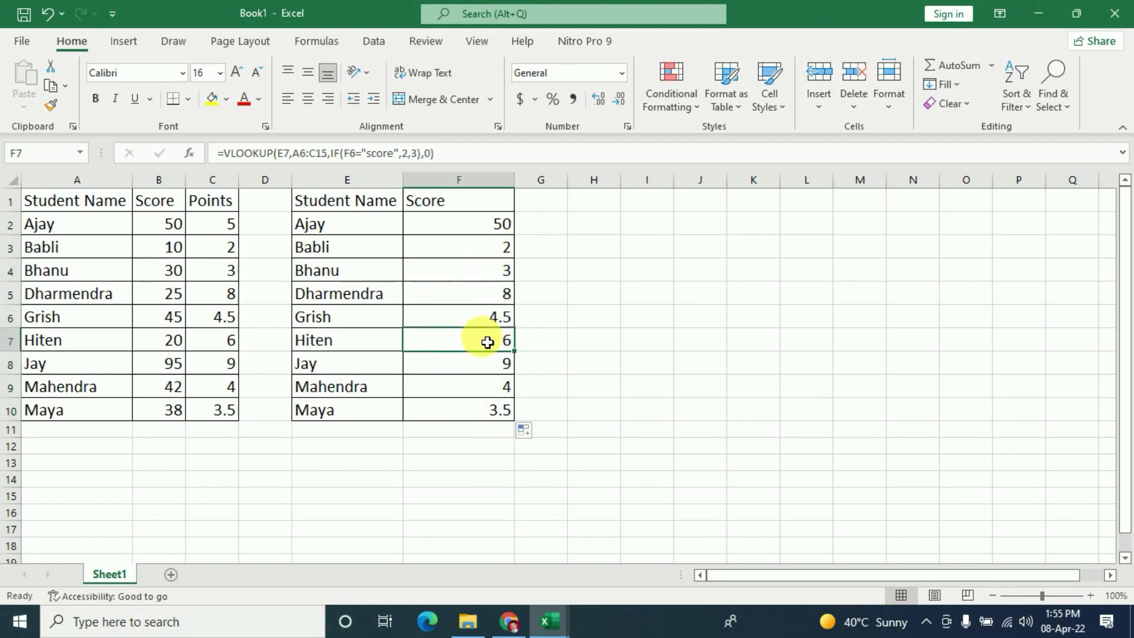
click(481, 223)
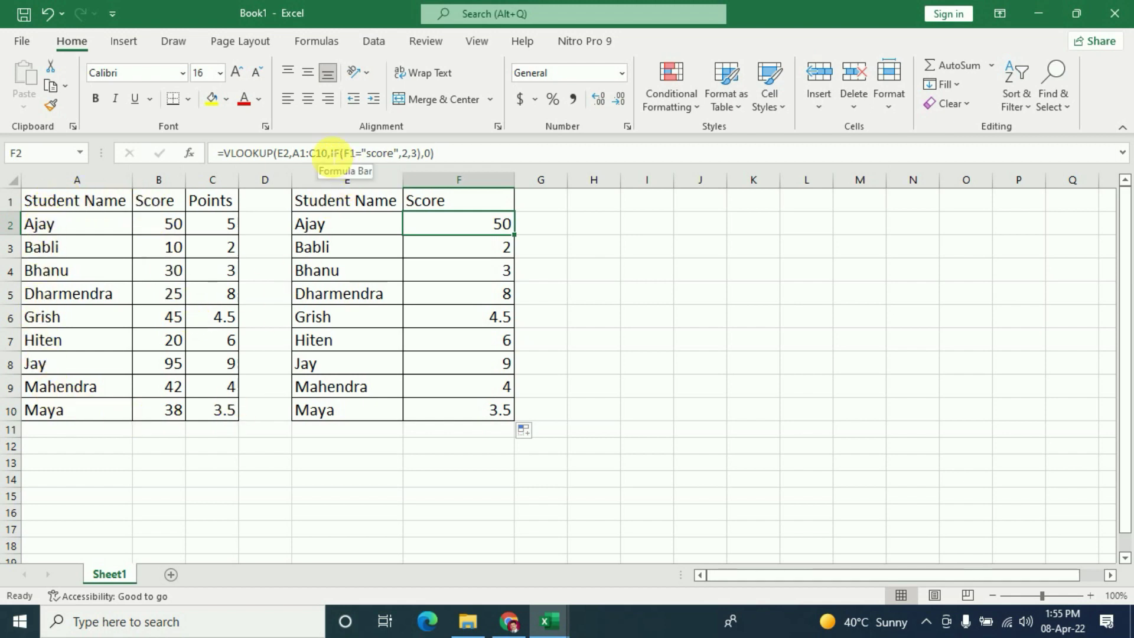
Make F2's references absolute as $A$1:$C$10 and $F$1 using F4.
click(328, 154)
click(307, 154)
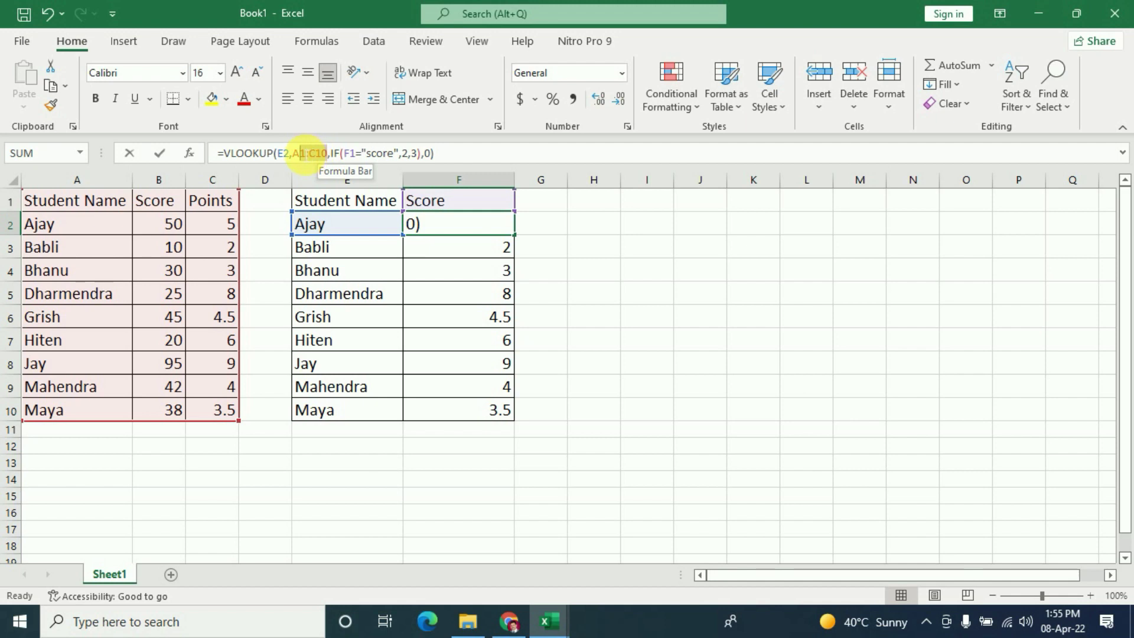
double_click(303, 153)
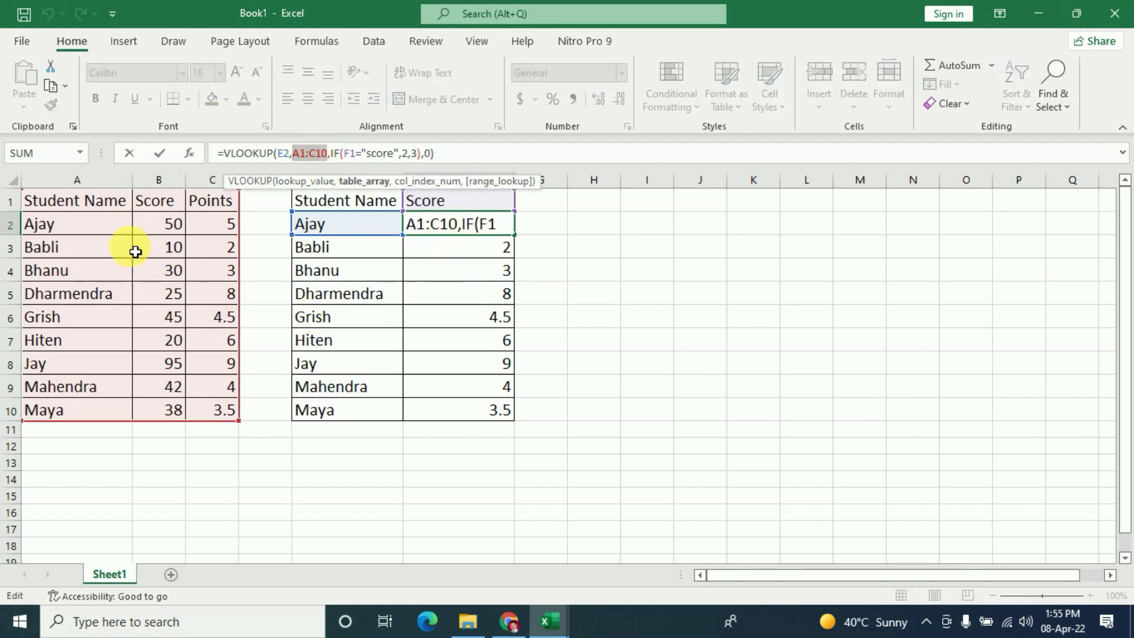
key(F4)
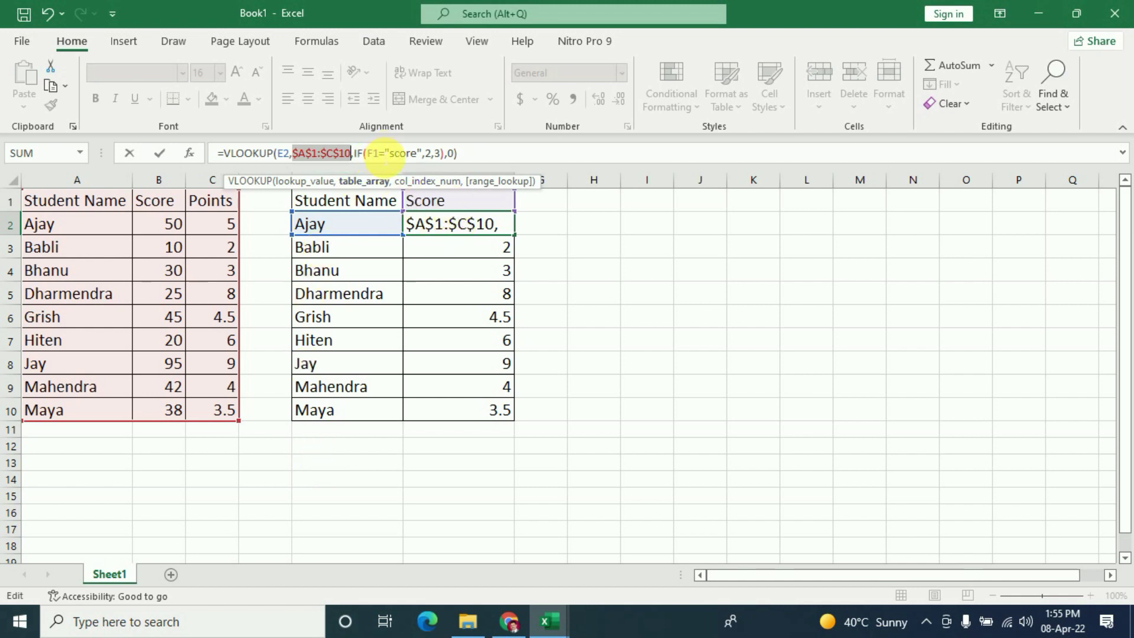
click(384, 153)
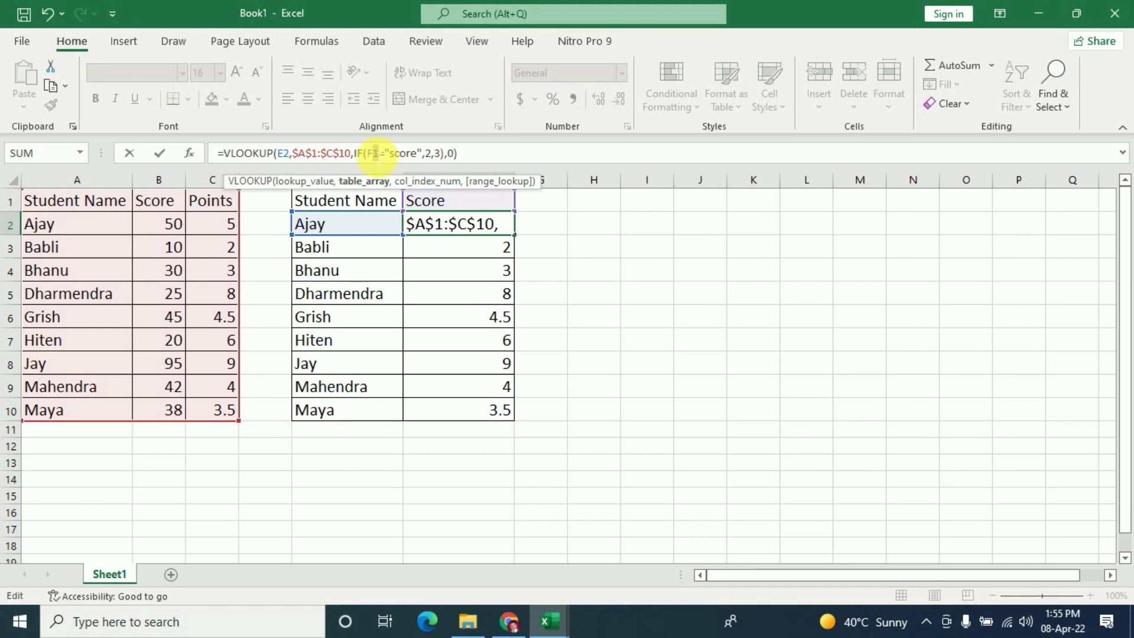
double_click(374, 153)
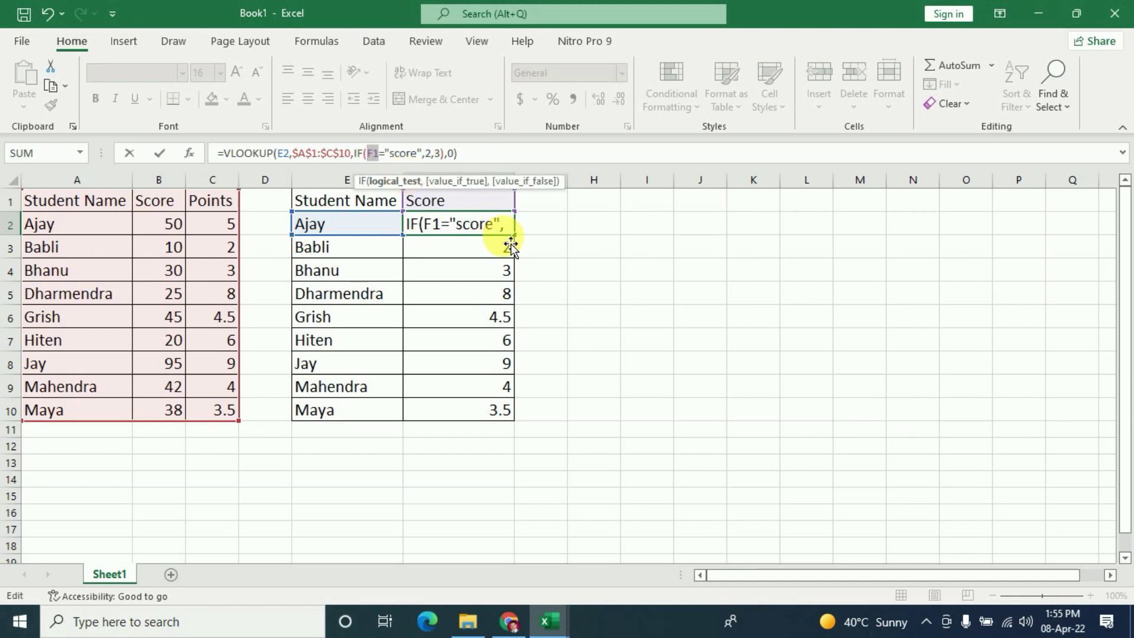
key(F4)
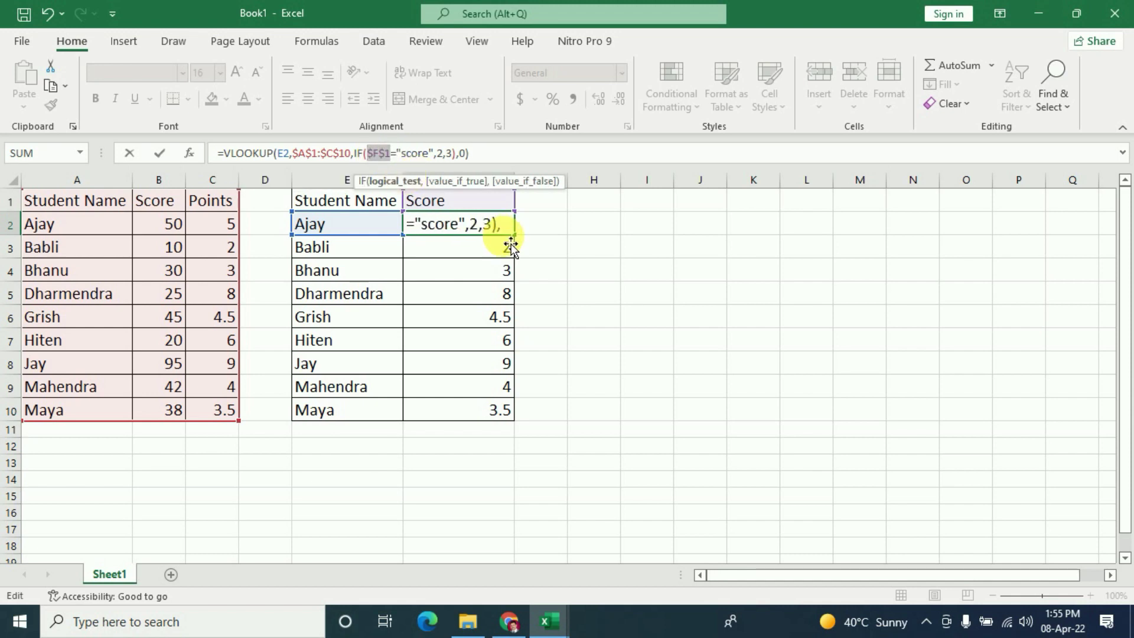
key(Return)
Refill the corrected formula down to F10 and review it in F2.
key(Up)
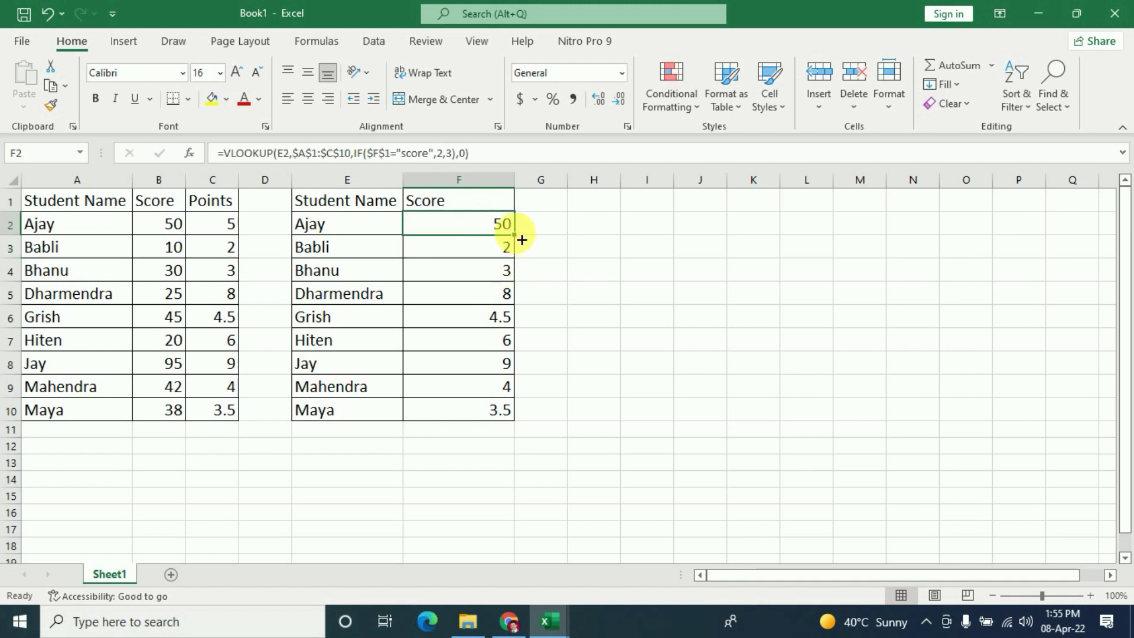
drag(521, 242, 519, 422)
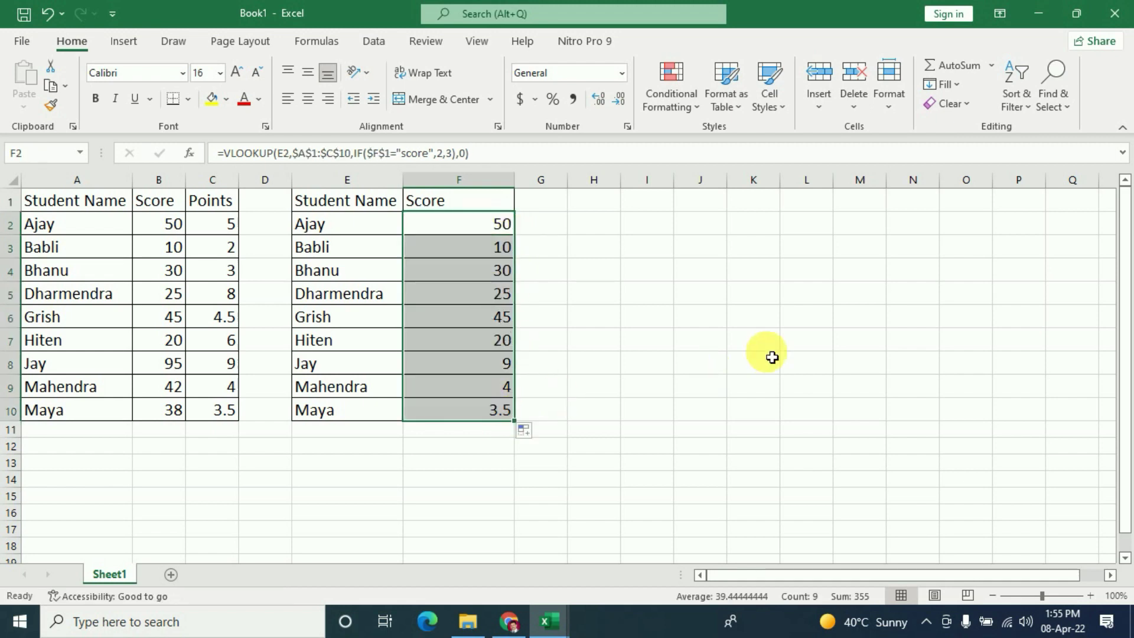
click(505, 161)
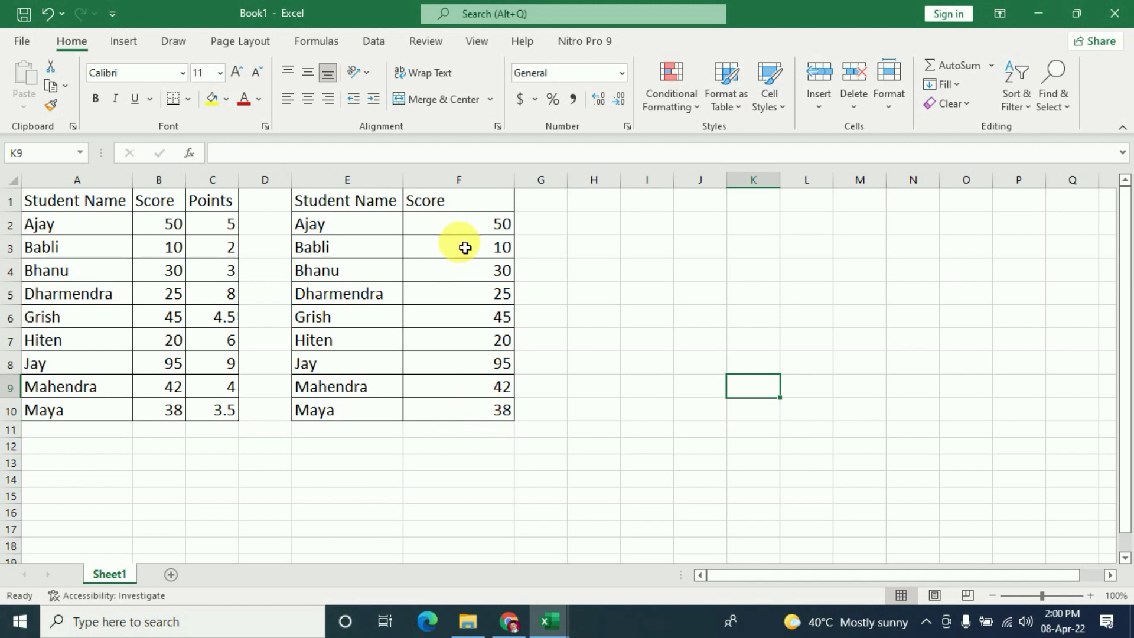
click(459, 209)
text(p)
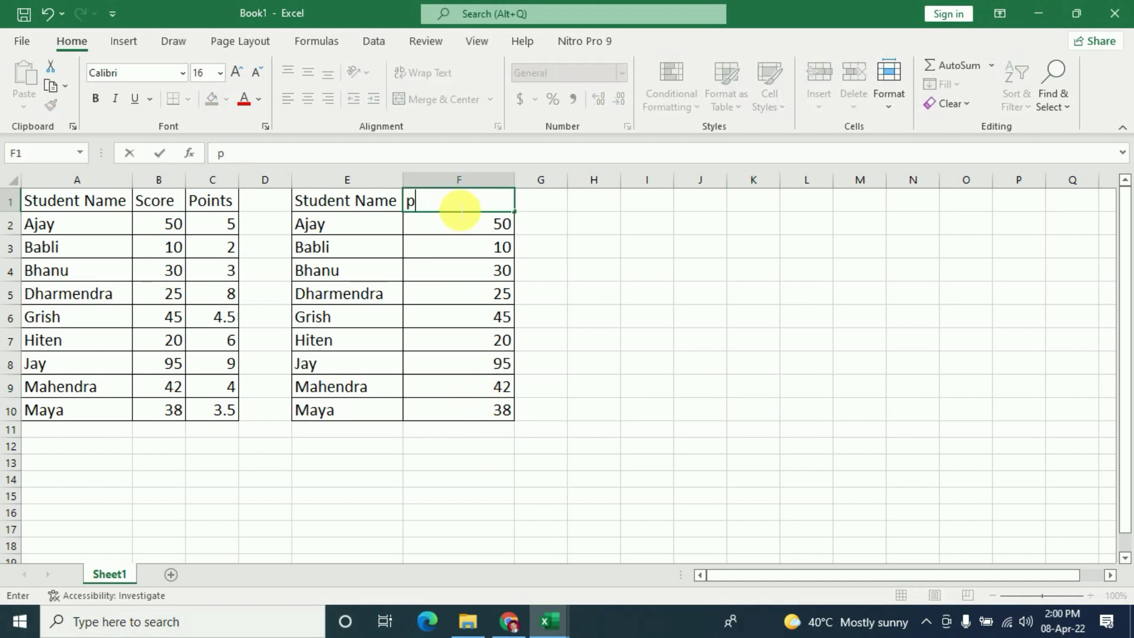
text(oints)
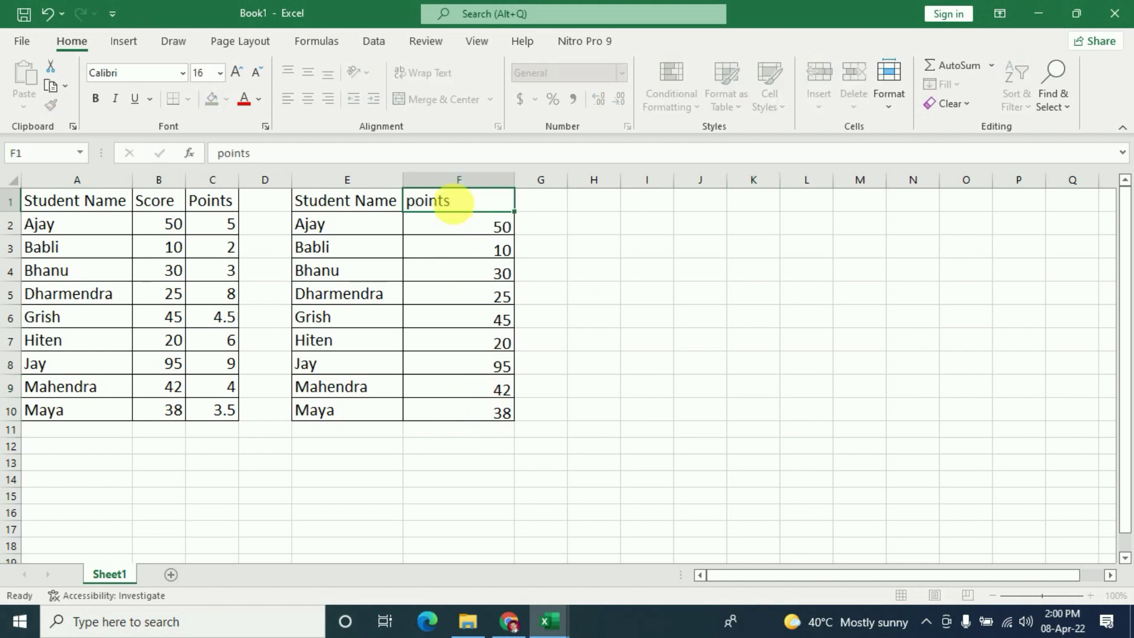
key(Return)
click(463, 200)
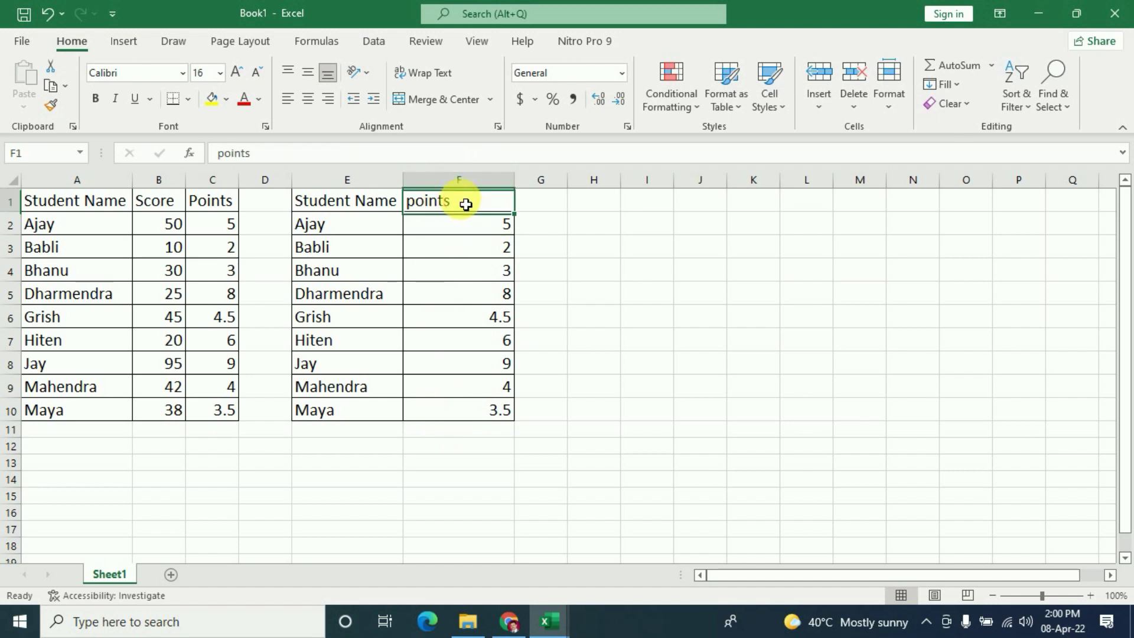
text(Scoss)
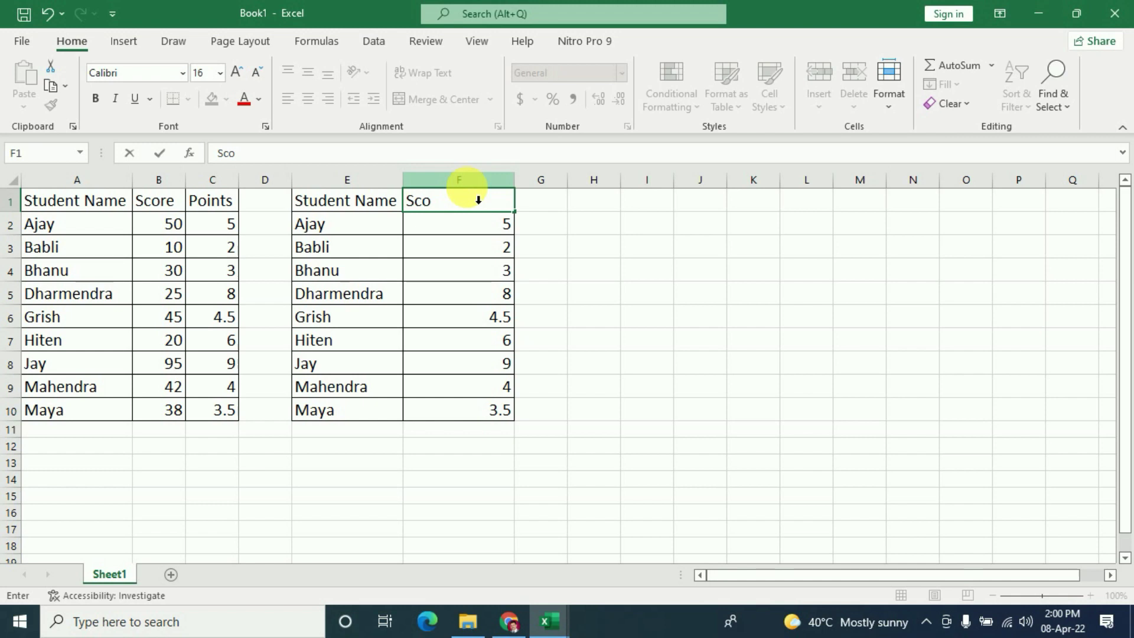
key(Return)
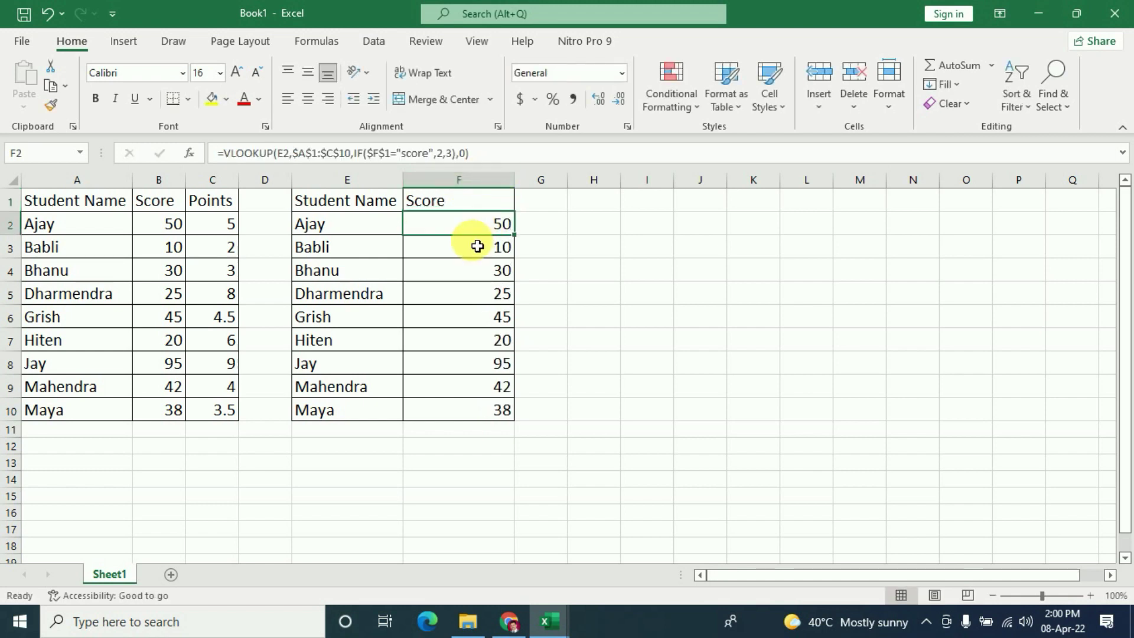
click(476, 208)
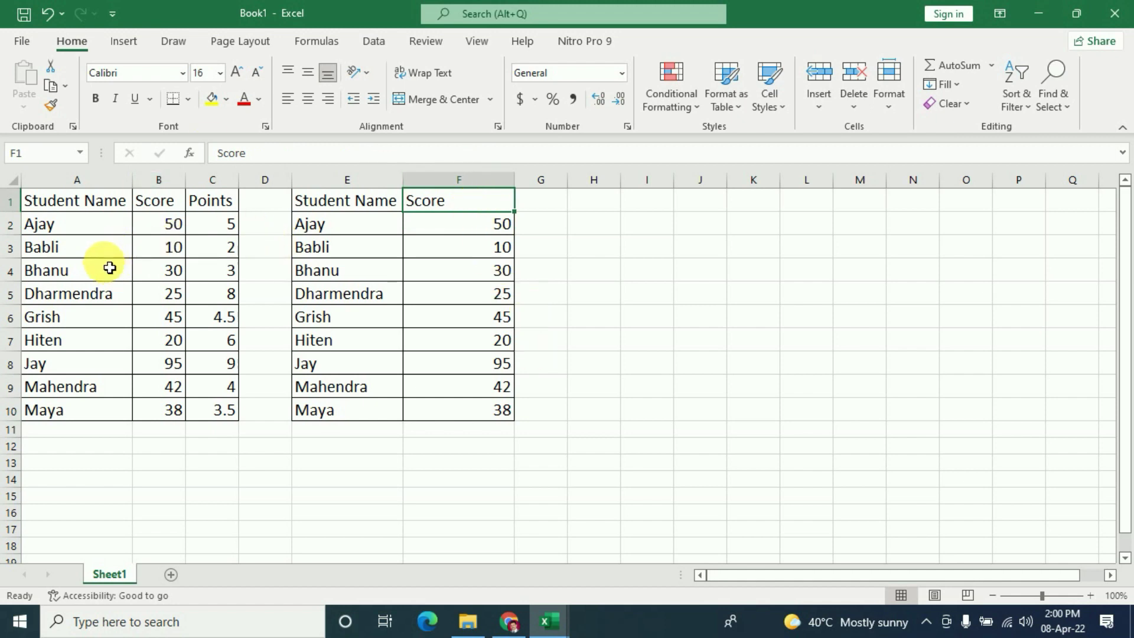
Name cell B1 'Score' through the Name Box.
click(168, 210)
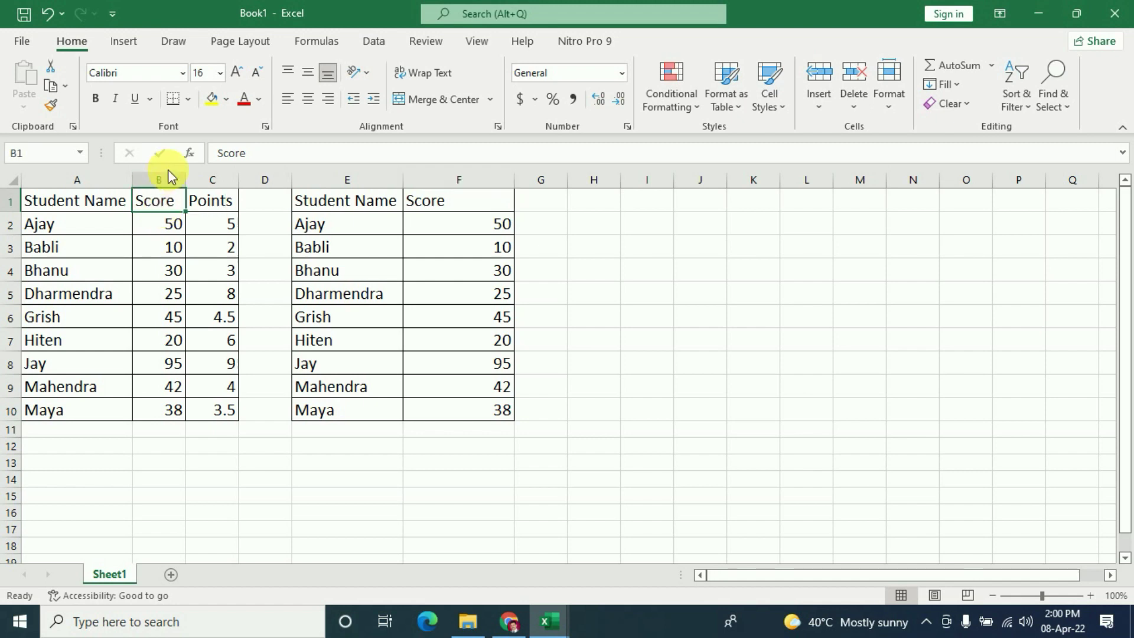
click(198, 202)
click(155, 207)
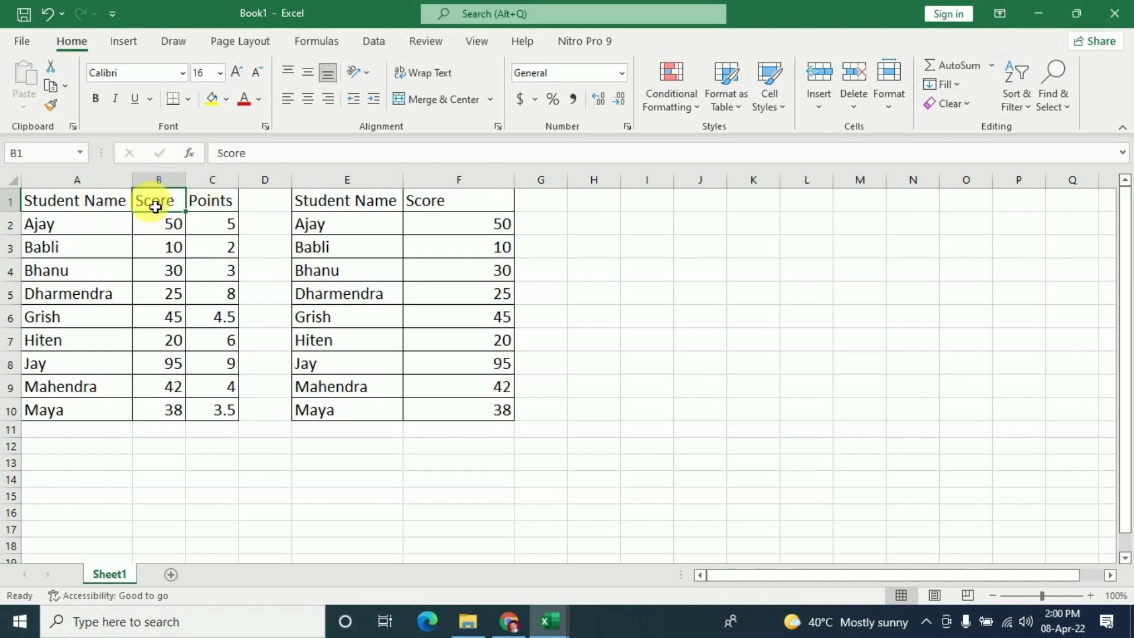
click(39, 154)
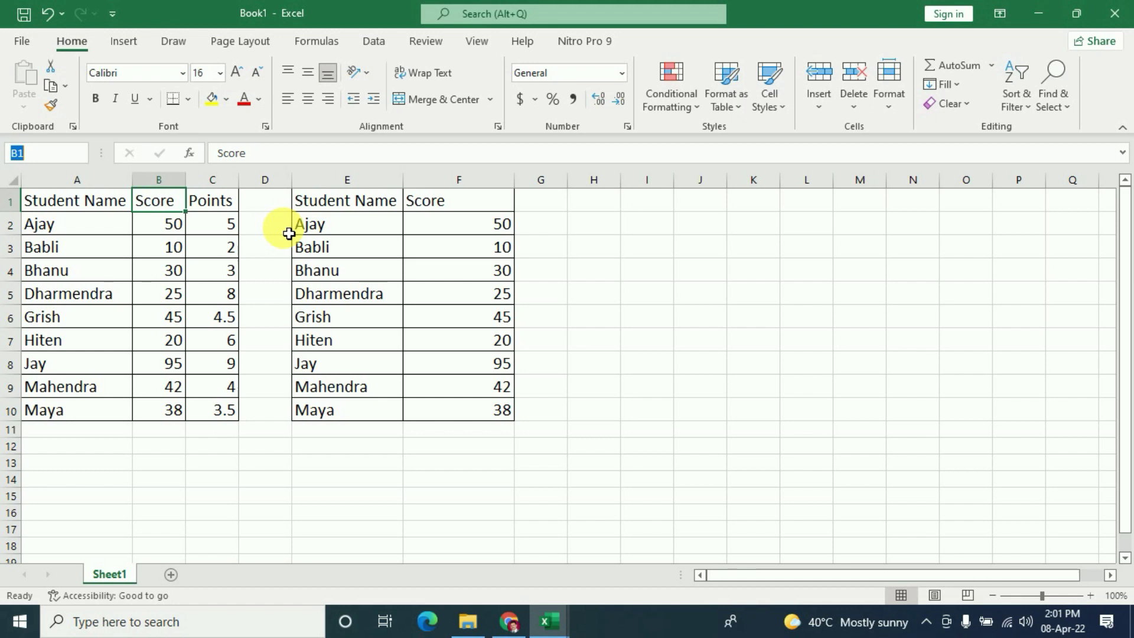
text(Score)
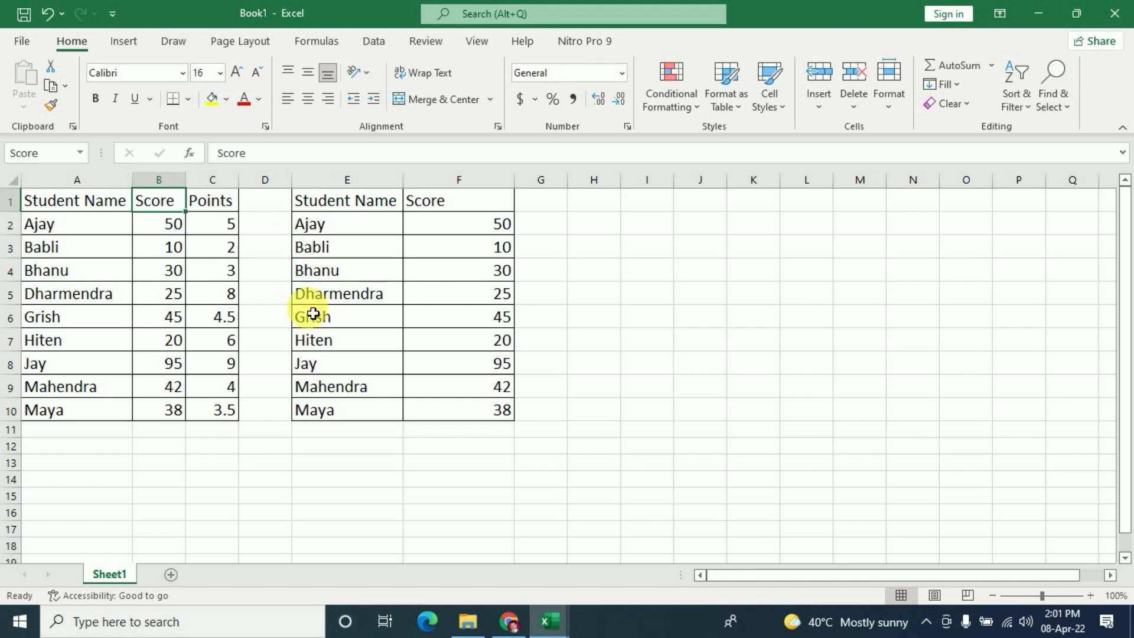
Name cell C1 'Points' through the Name Box.
click(218, 200)
click(37, 155)
text(Poin)
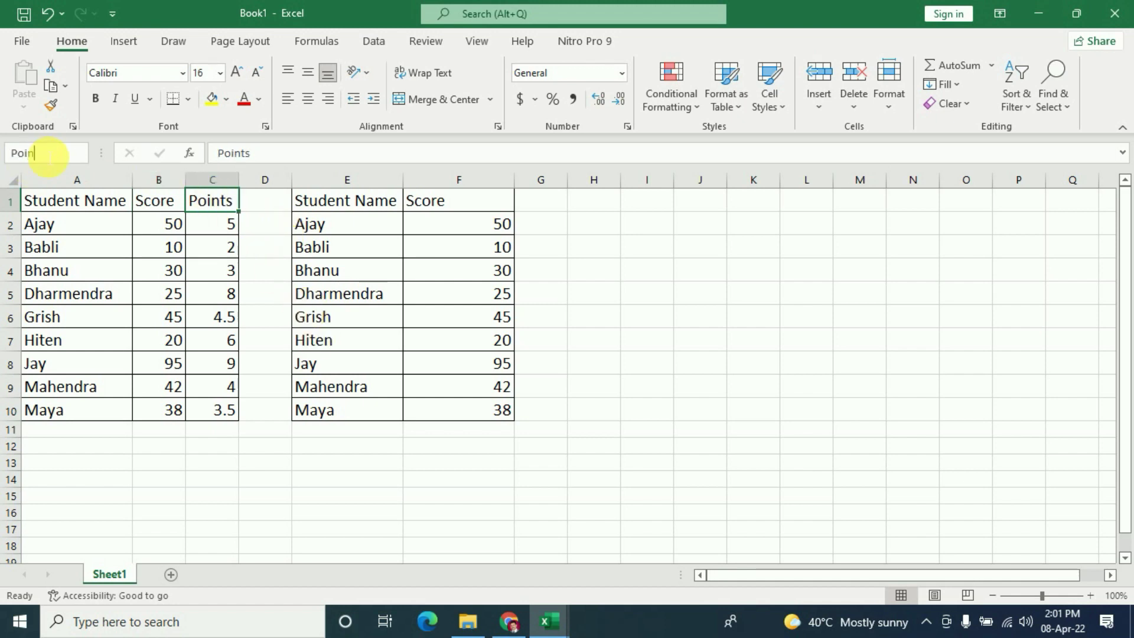
text(ts)
key(Return)
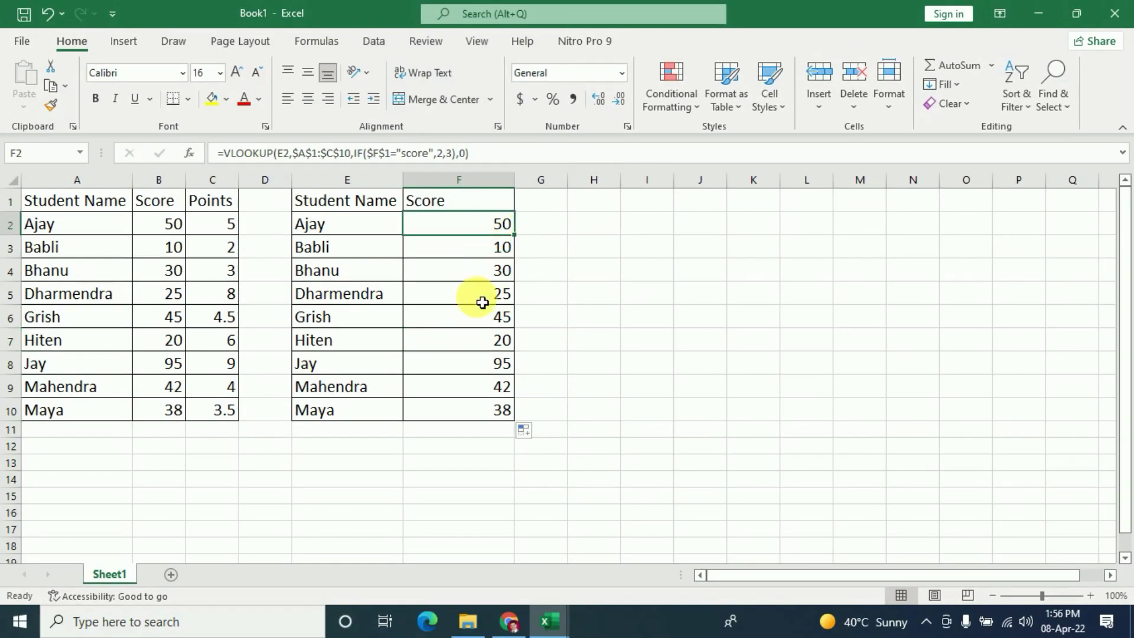
Select the Student Name and Score lookup table in E1:F10.
click(481, 340)
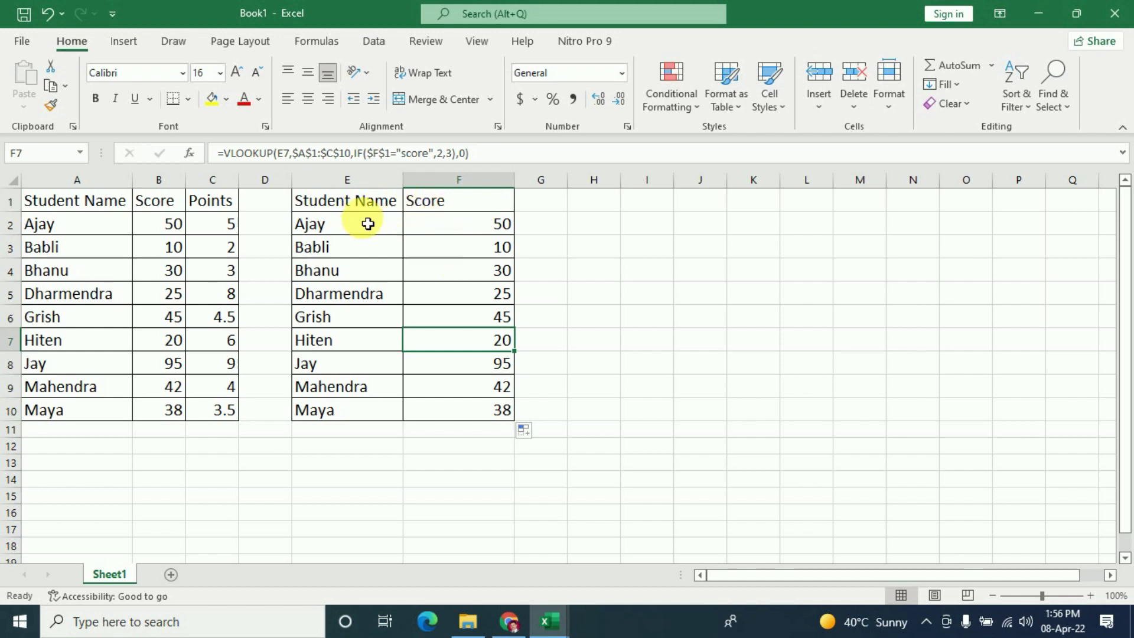
drag(335, 206, 468, 413)
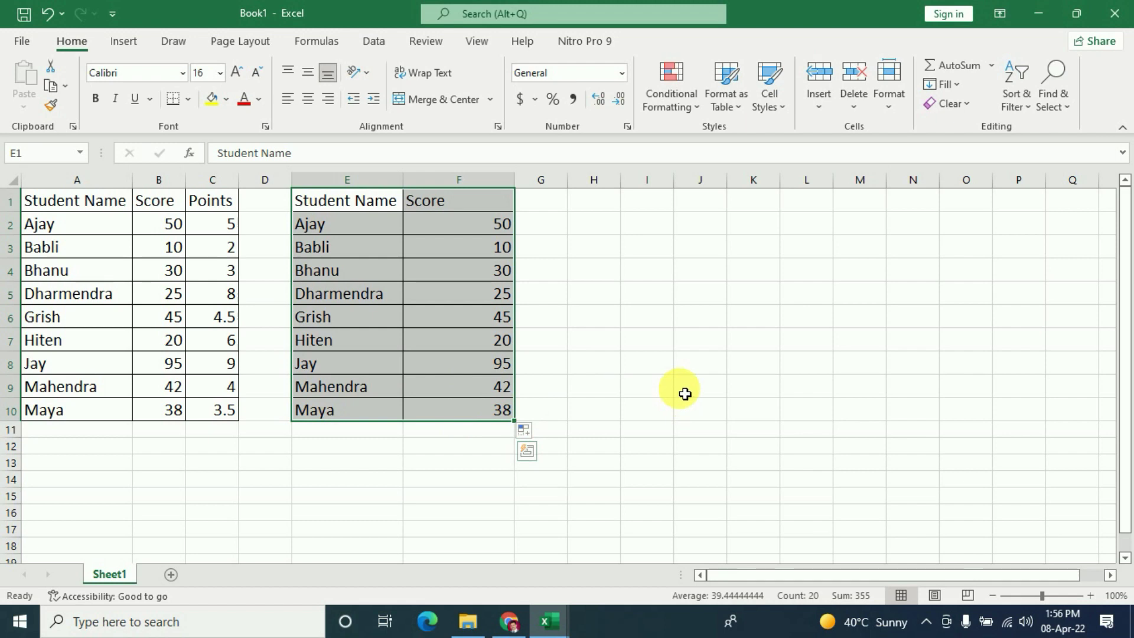
Insert a line chart with markers, move it beside the tables, and enlarge it.
click(122, 45)
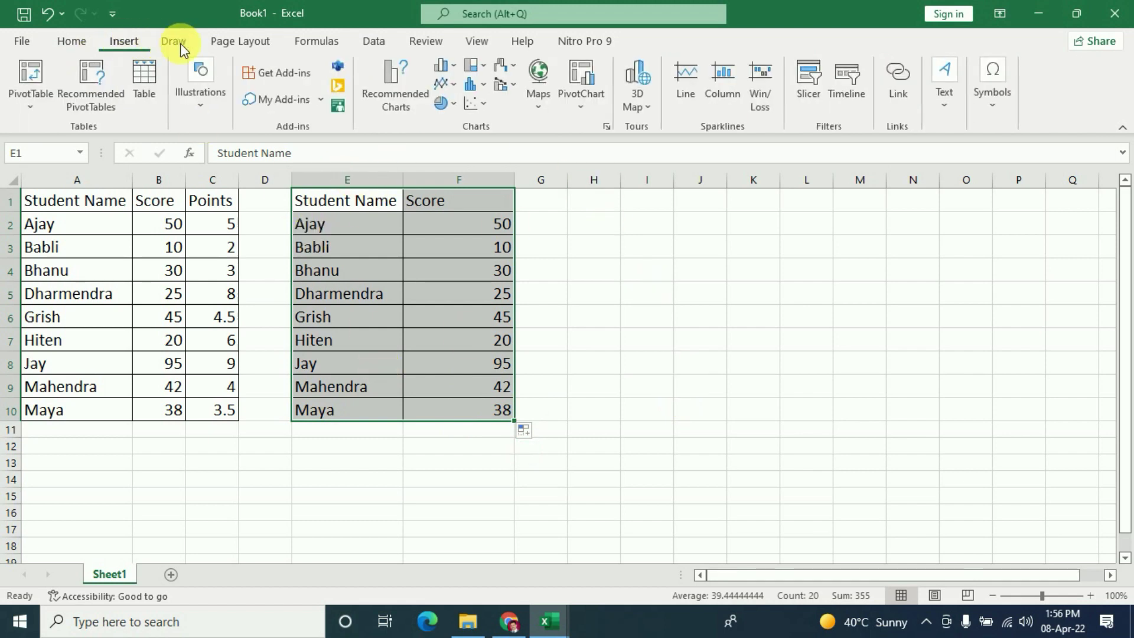
click(454, 85)
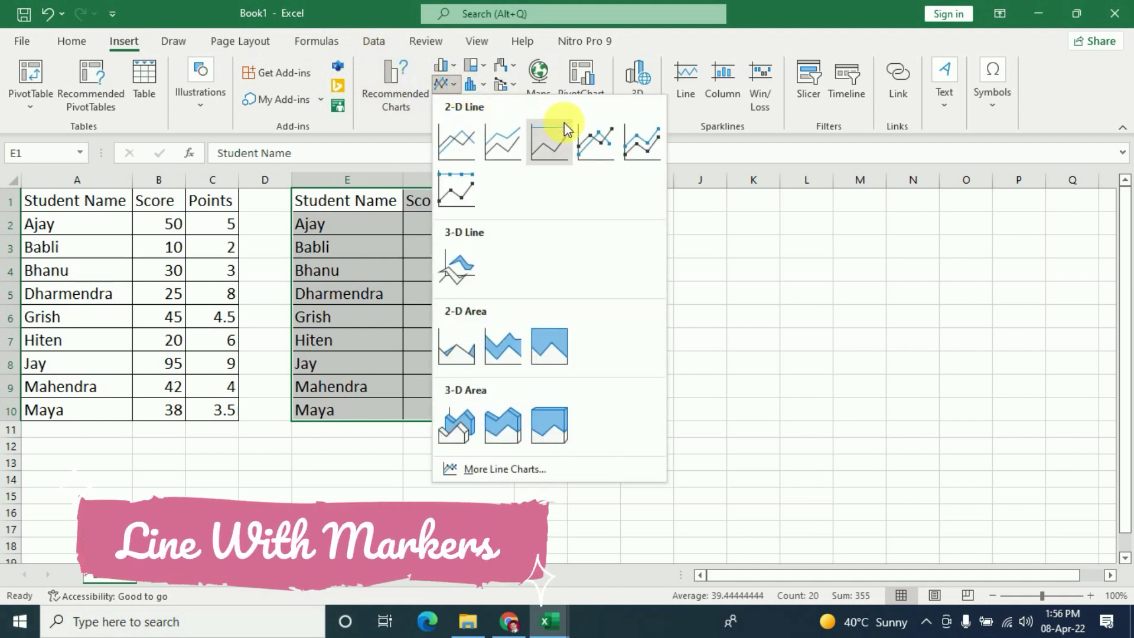
click(595, 142)
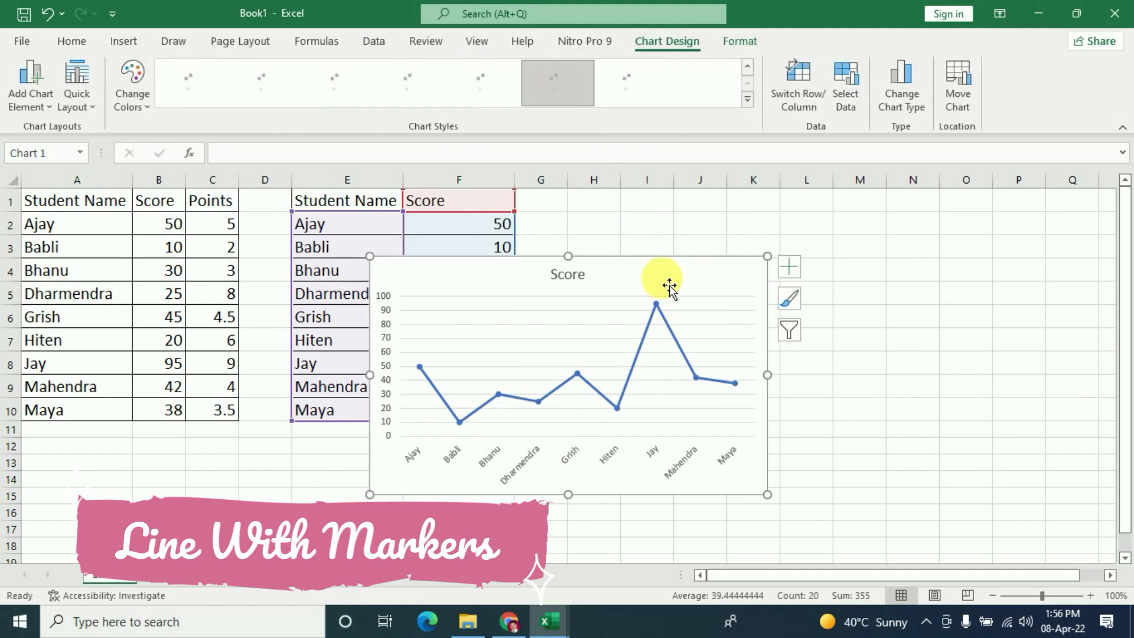
drag(684, 264, 808, 219)
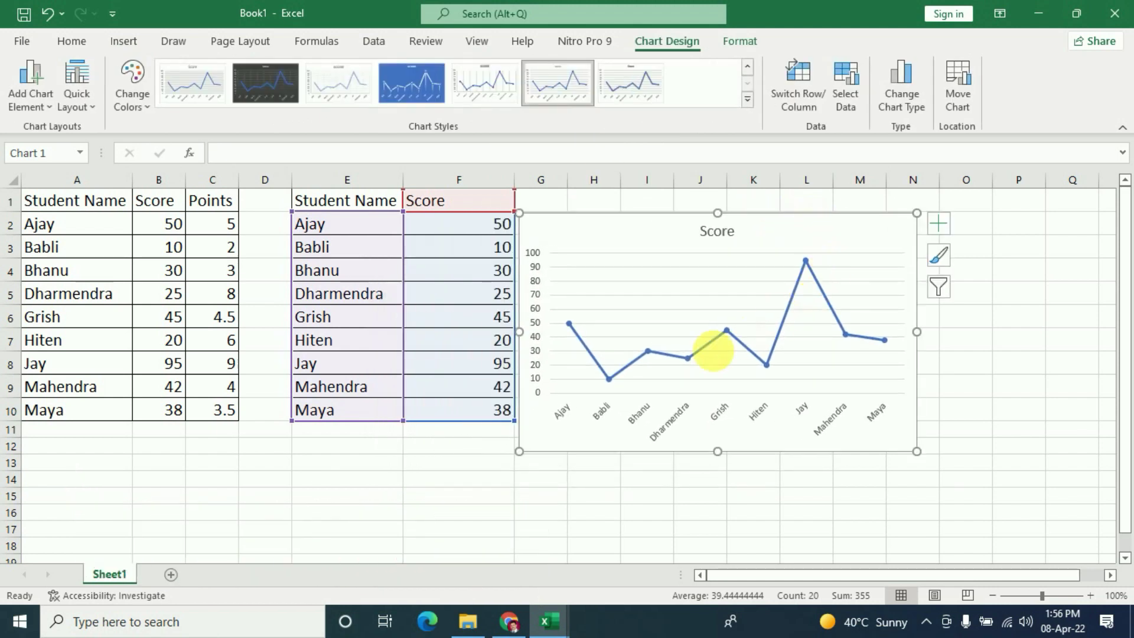
drag(917, 452, 942, 482)
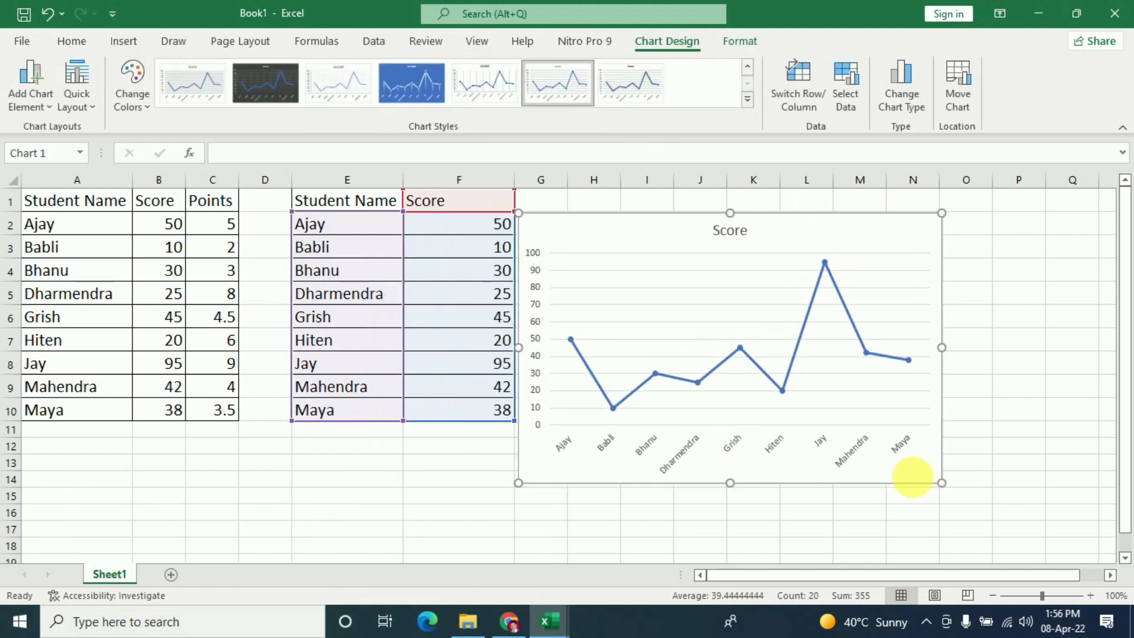
click(638, 269)
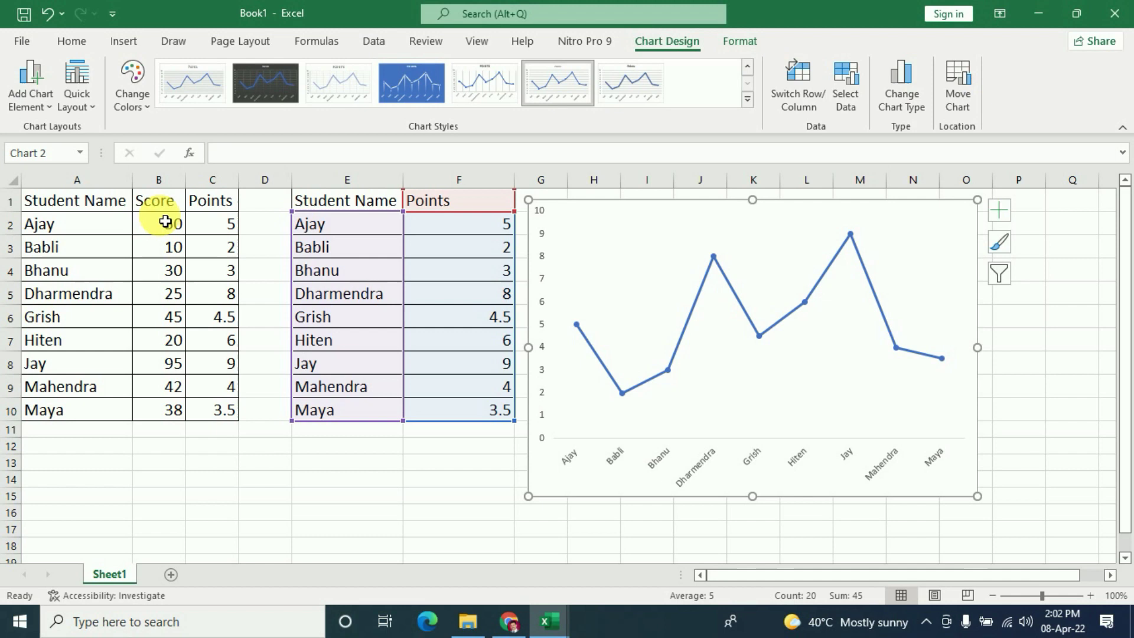
Draw a blue oval from the Shapes gallery in the chart's top-left corner.
click(128, 46)
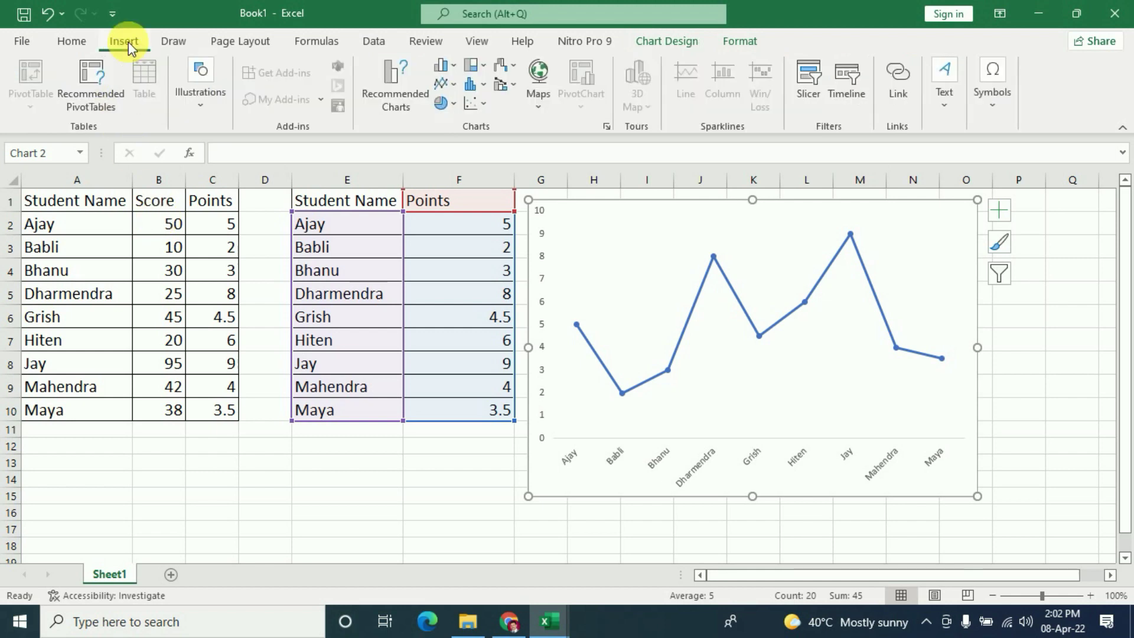
click(199, 104)
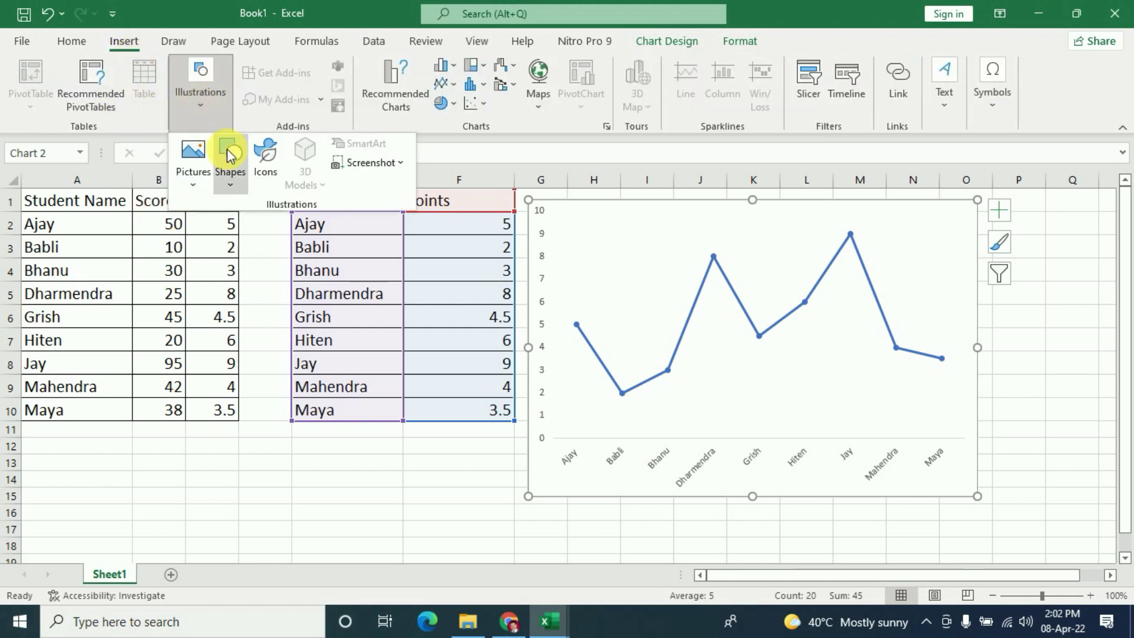
click(235, 186)
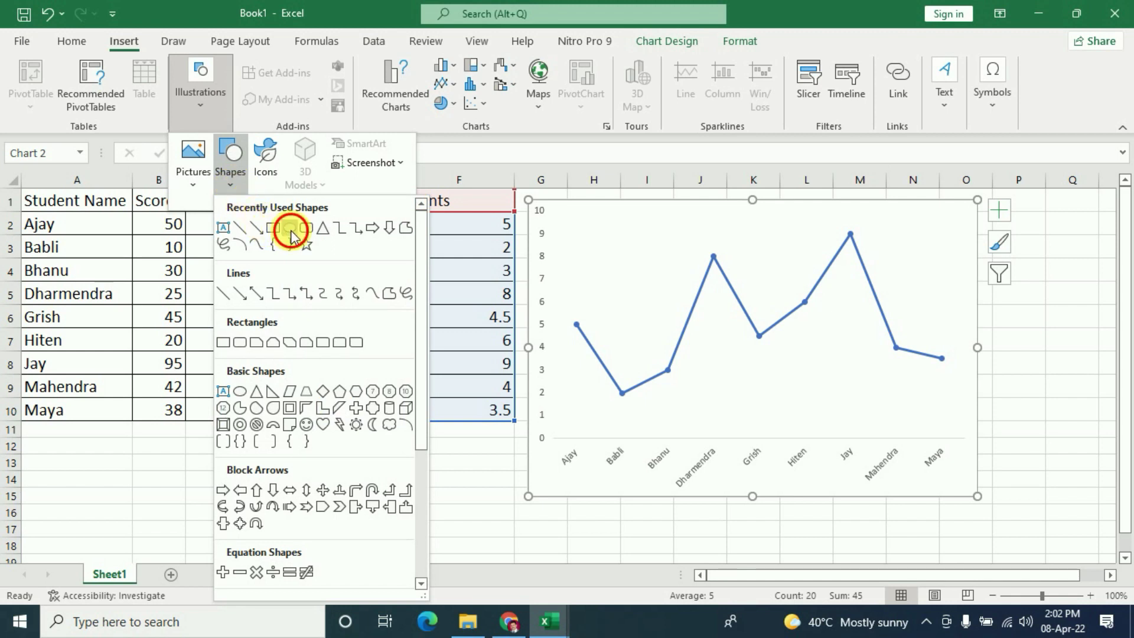
click(292, 228)
drag(566, 215, 637, 250)
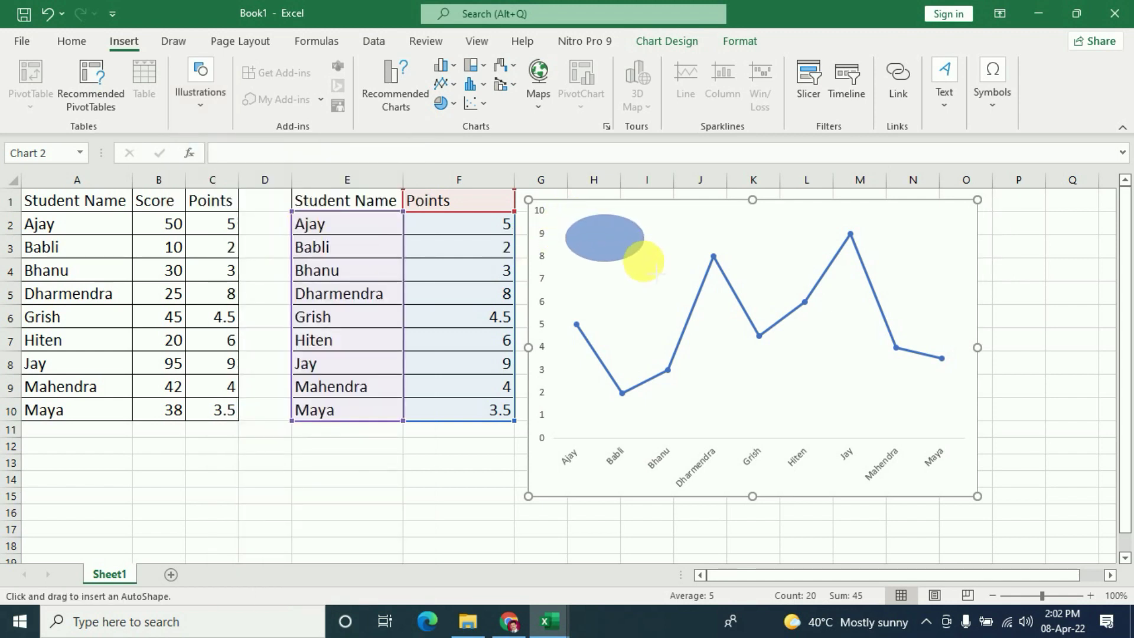
drag(651, 263, 651, 262)
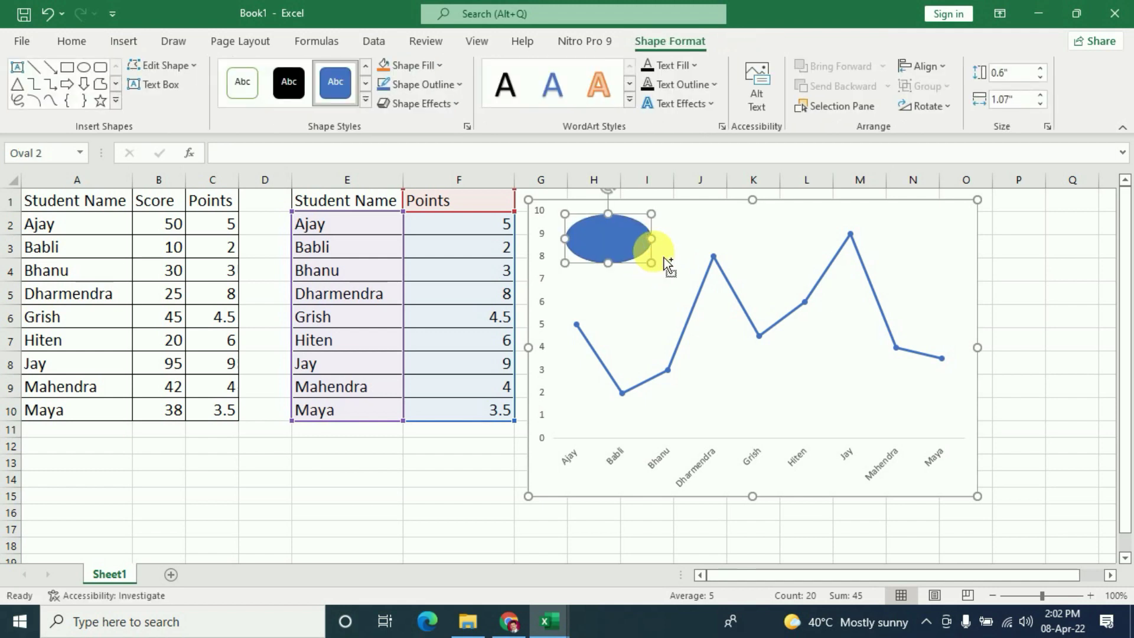
Copy the oval to the chart's top-right corner and label the left oval Score.
mouse_move(623, 239)
mouse_down()
mouse_move(637, 252)
mouse_move(924, 238)
mouse_up()
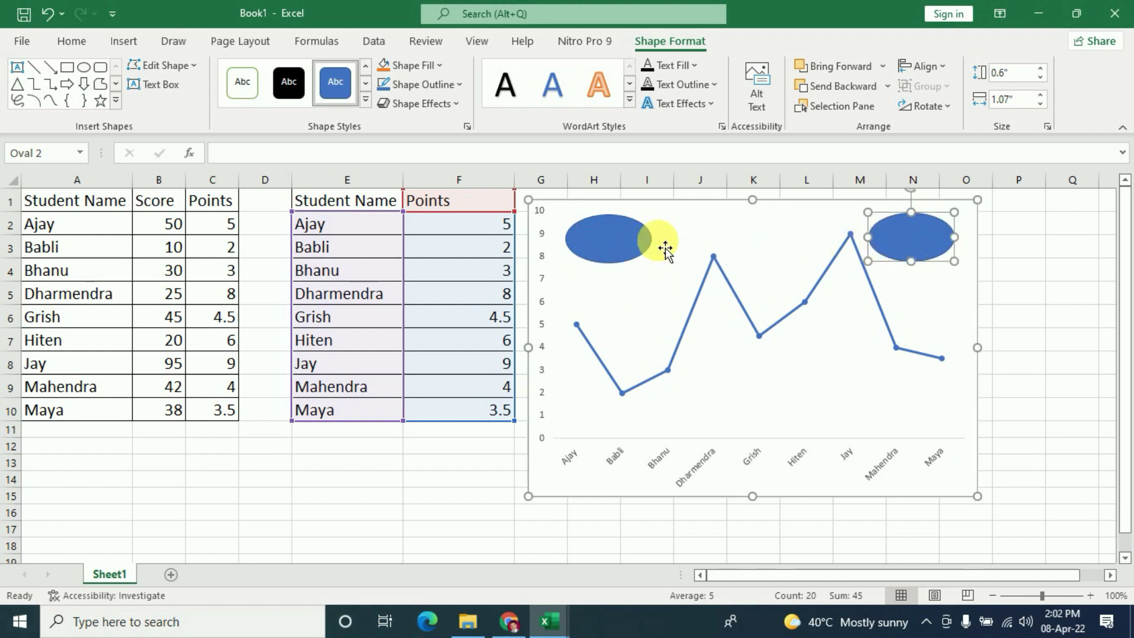
click(641, 239)
text(Score)
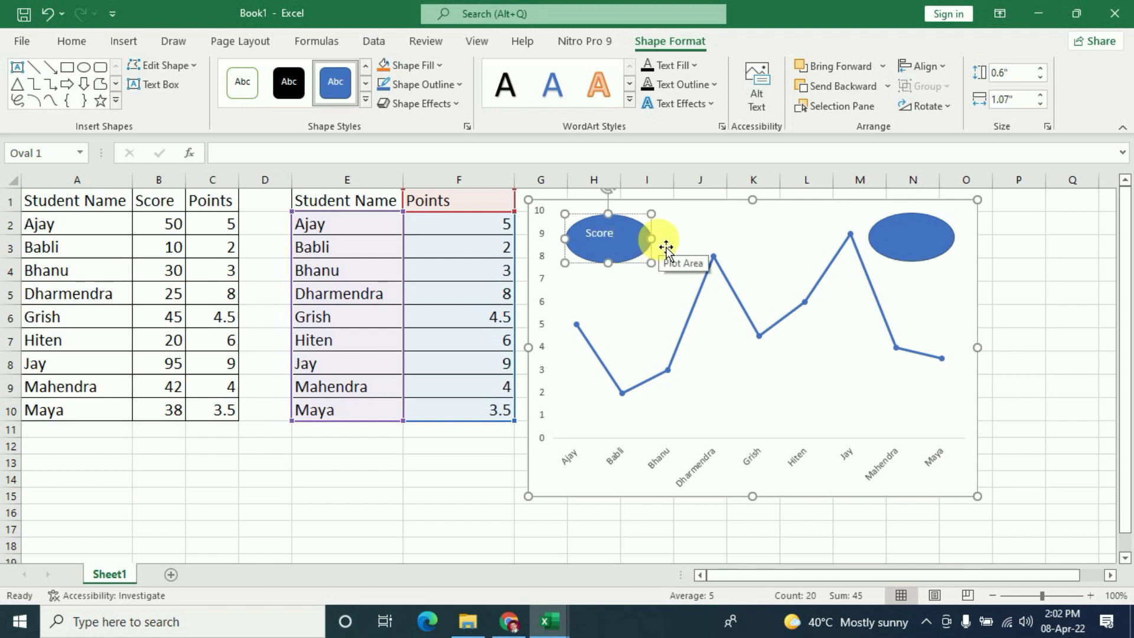
click(72, 41)
click(912, 237)
text(Points)
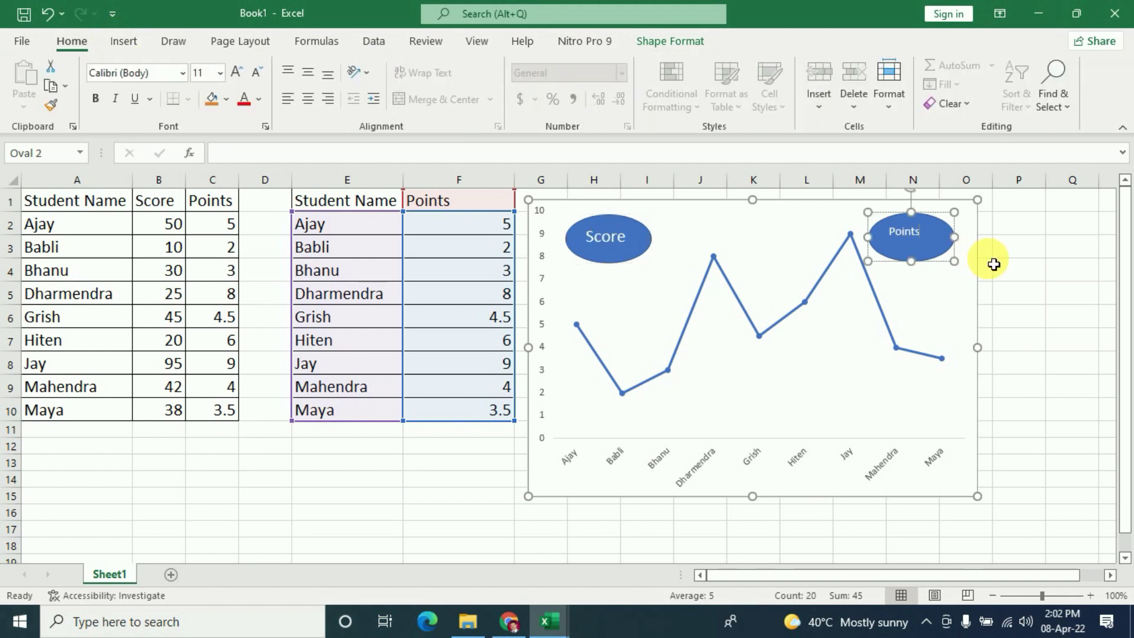
Label the right oval Points and increase its font size.
click(939, 260)
click(933, 244)
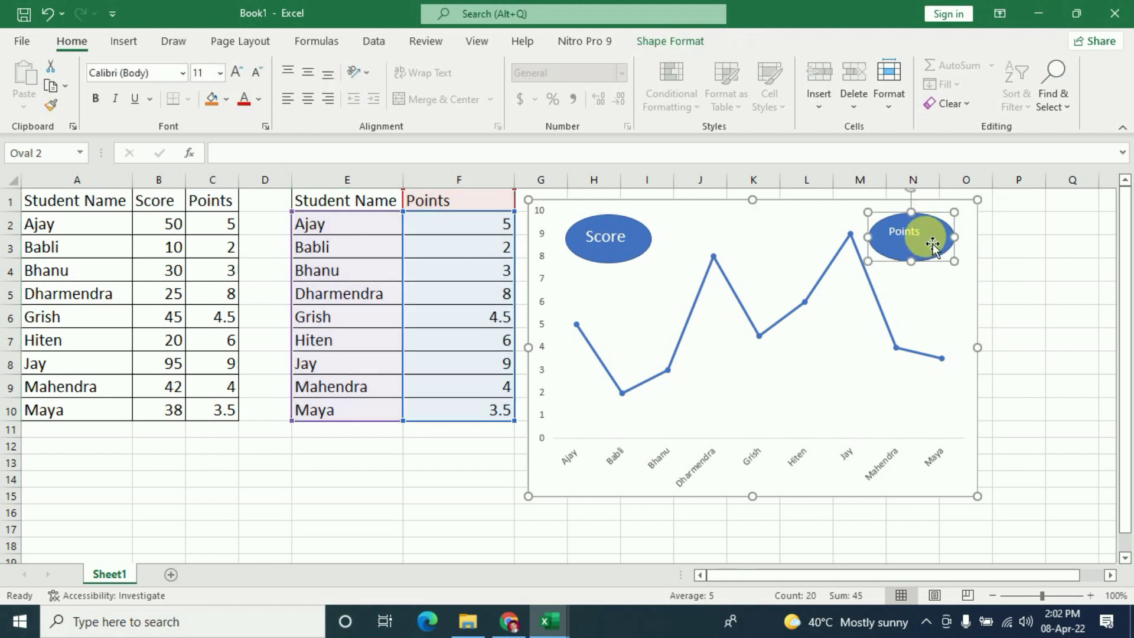
click(239, 76)
click(239, 77)
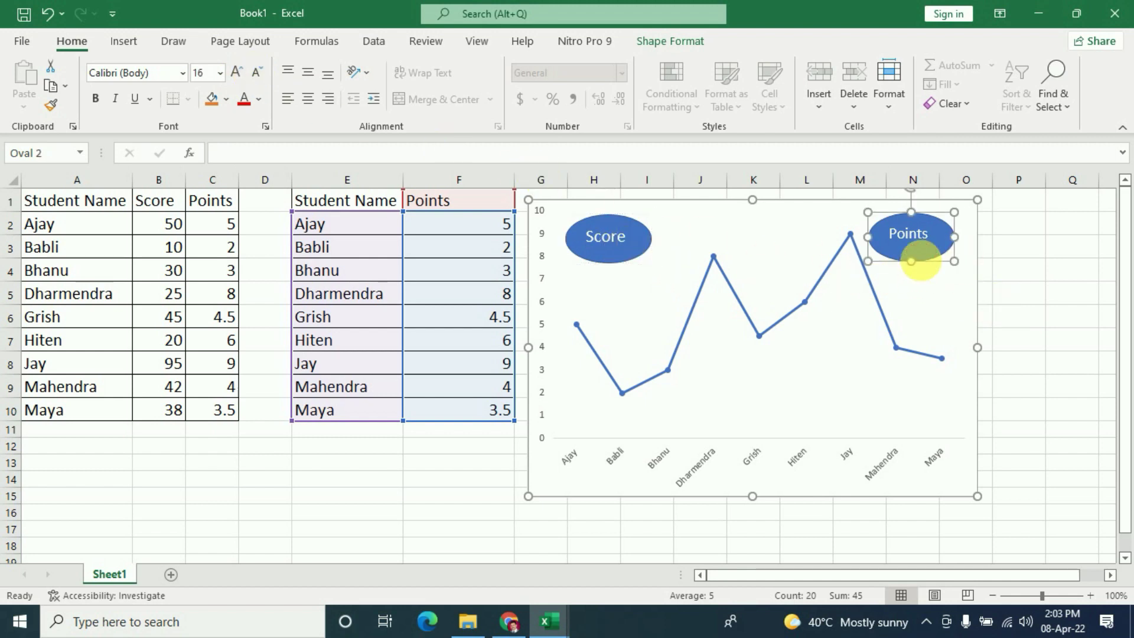
Increase the Score oval's font size and check the header cells B1 and C1.
click(622, 271)
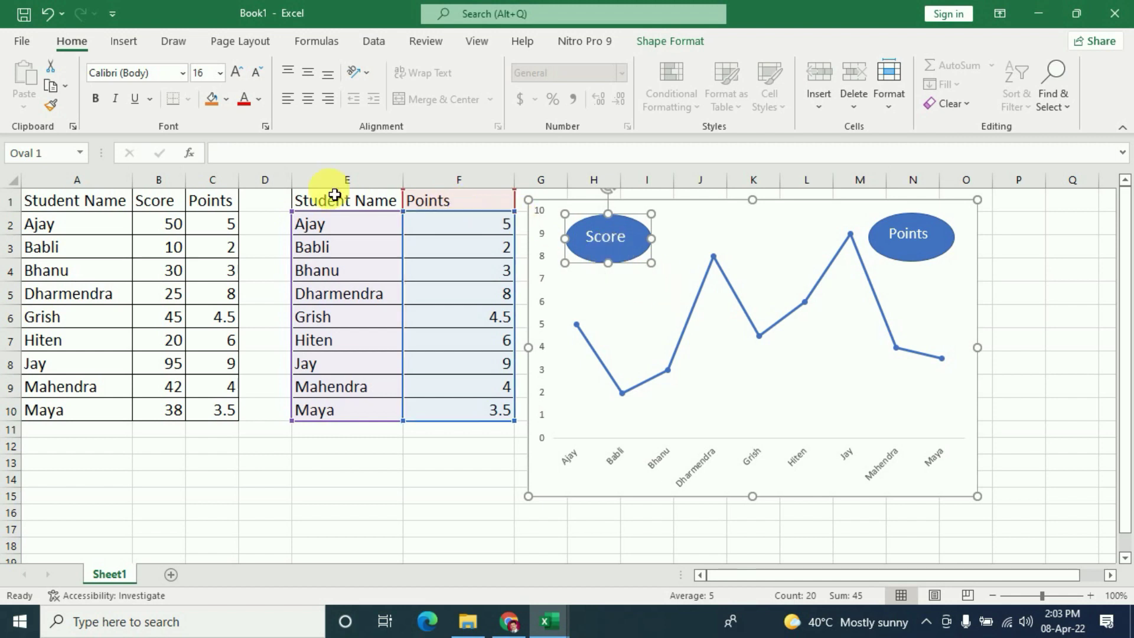
click(165, 202)
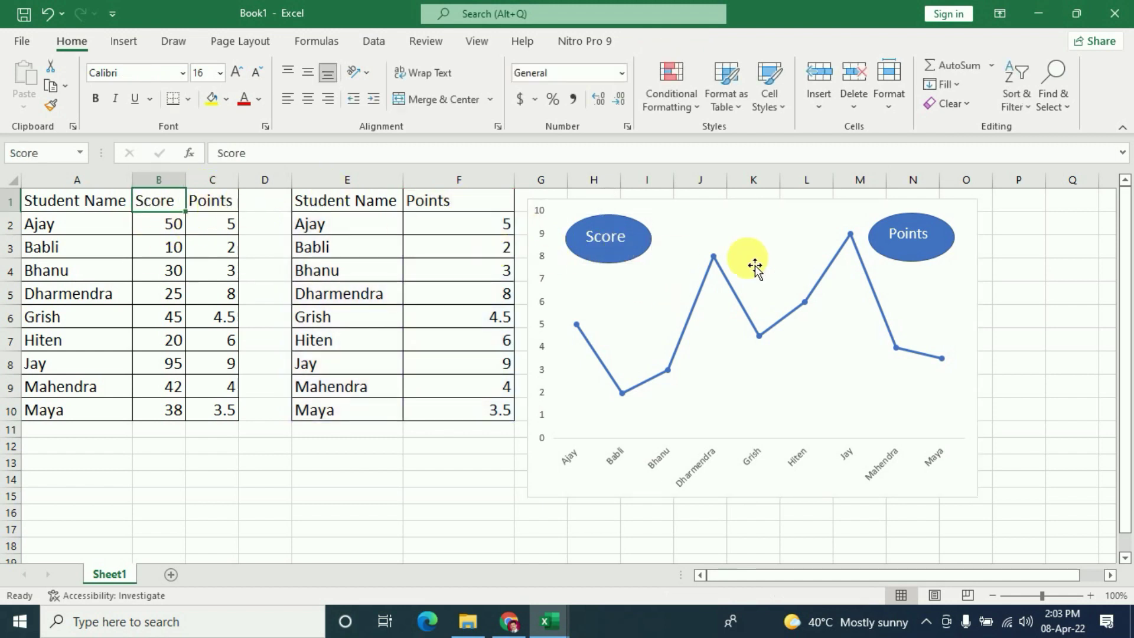
click(911, 258)
click(207, 202)
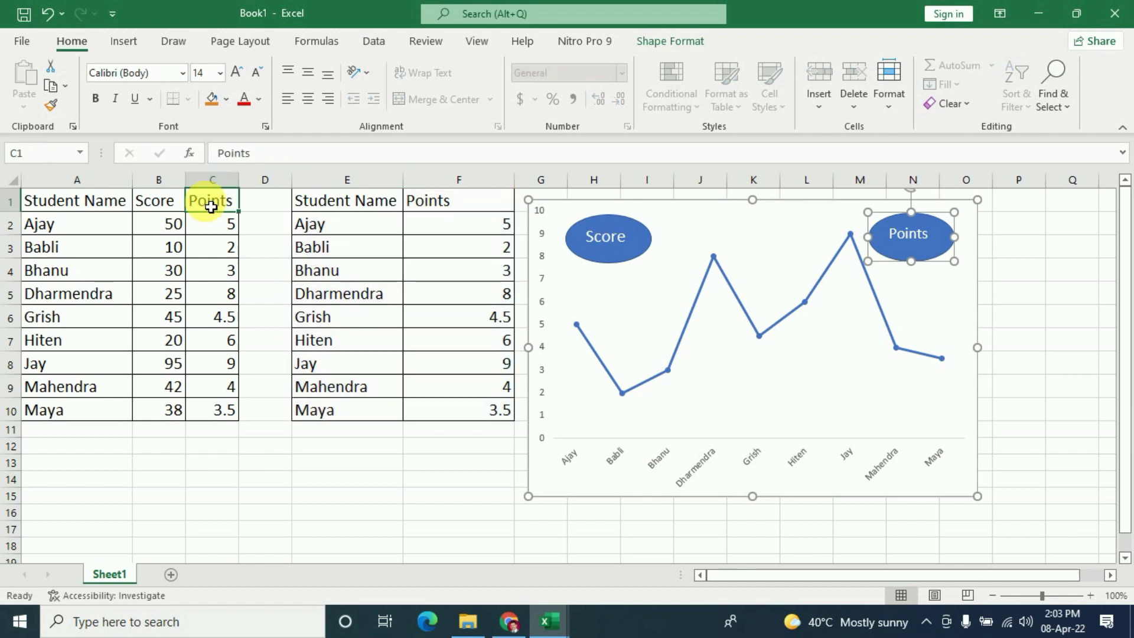
click(610, 255)
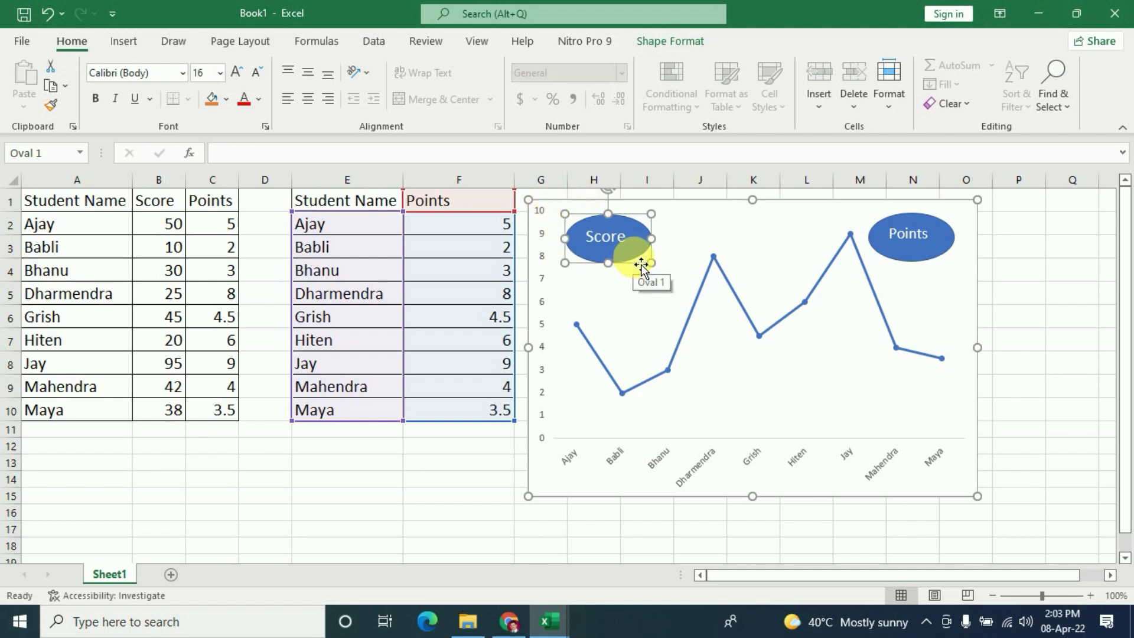
Link the Score oval to the defined name Score in this document.
right_click(641, 263)
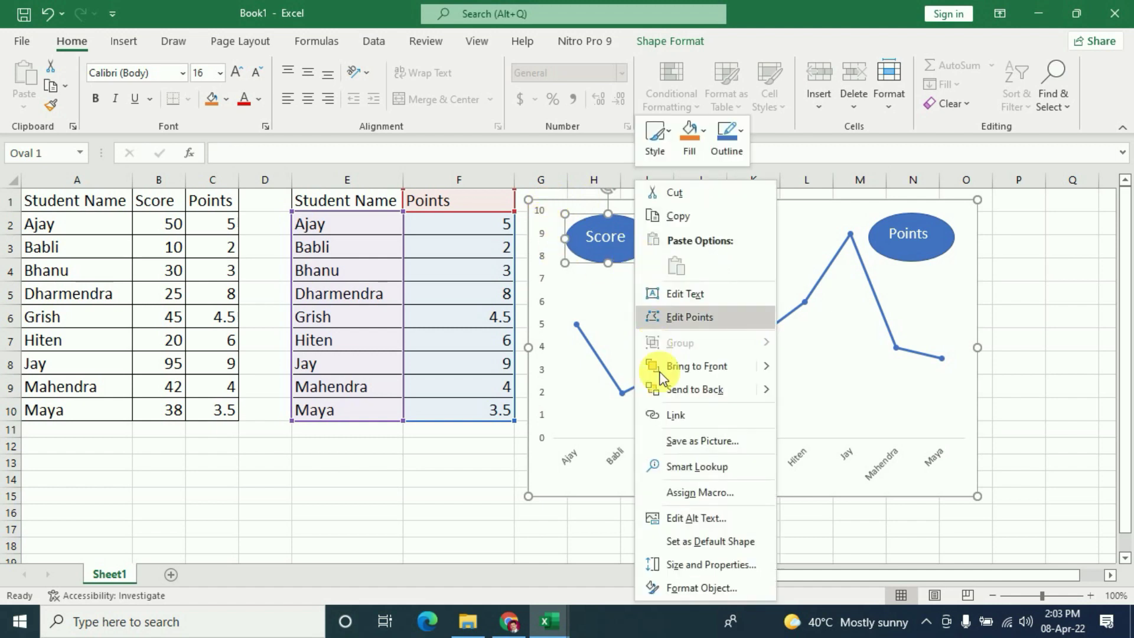
click(685, 418)
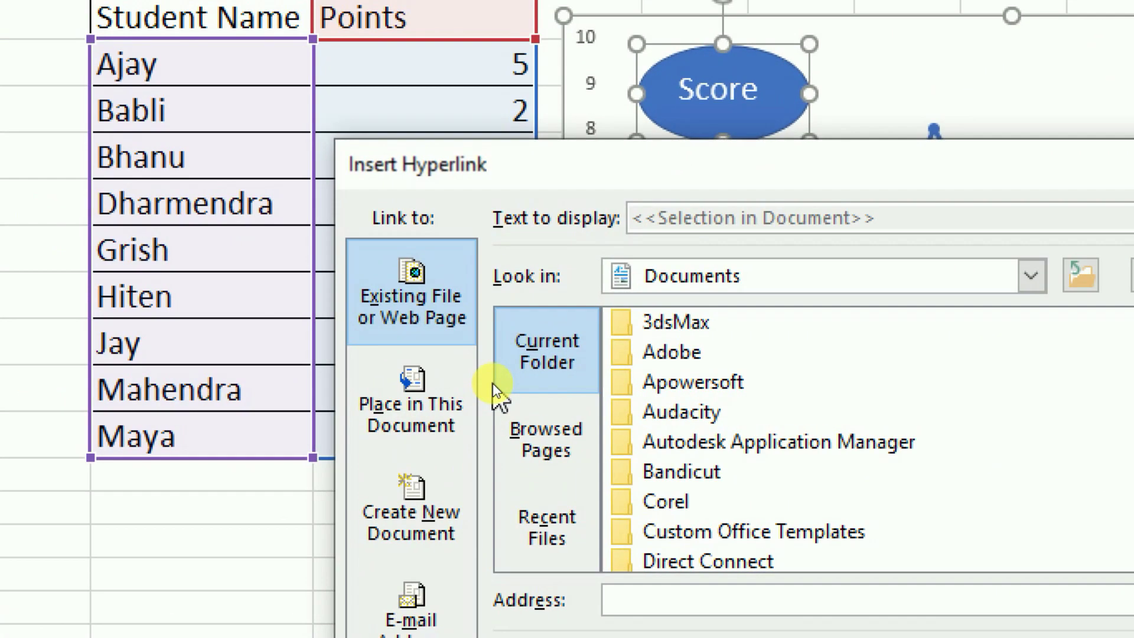
click(457, 393)
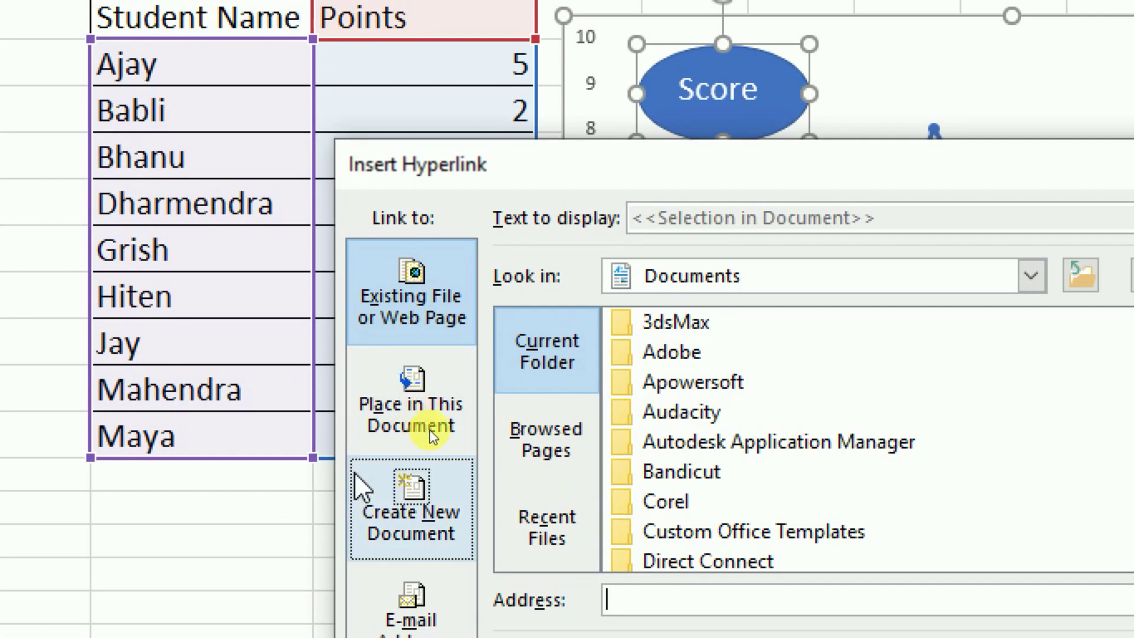
click(454, 395)
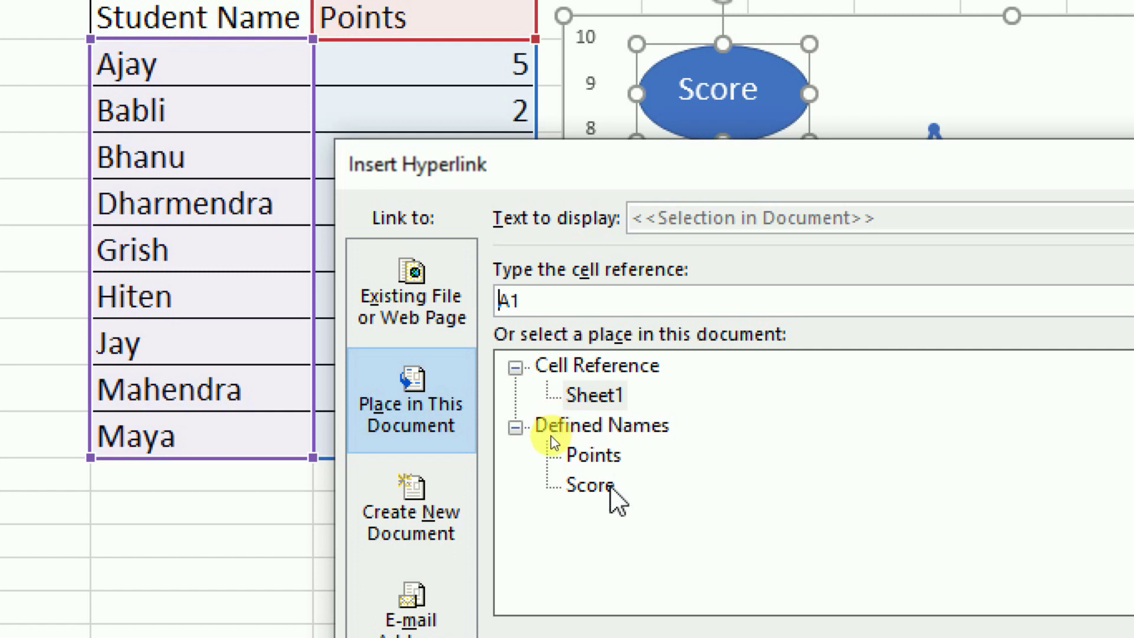
click(585, 486)
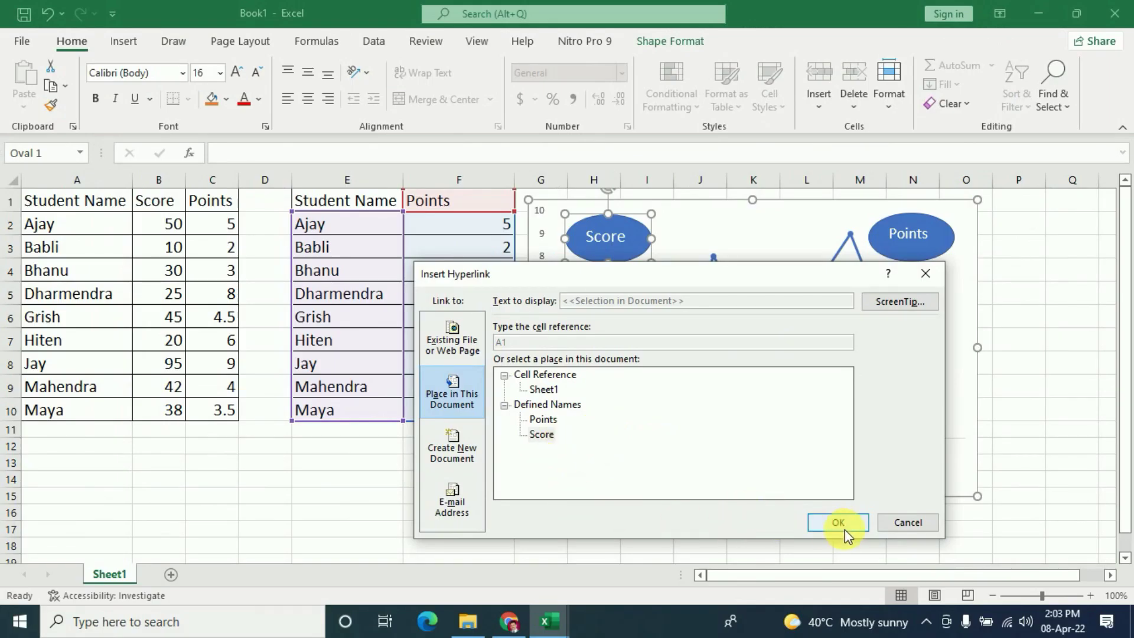
click(838, 522)
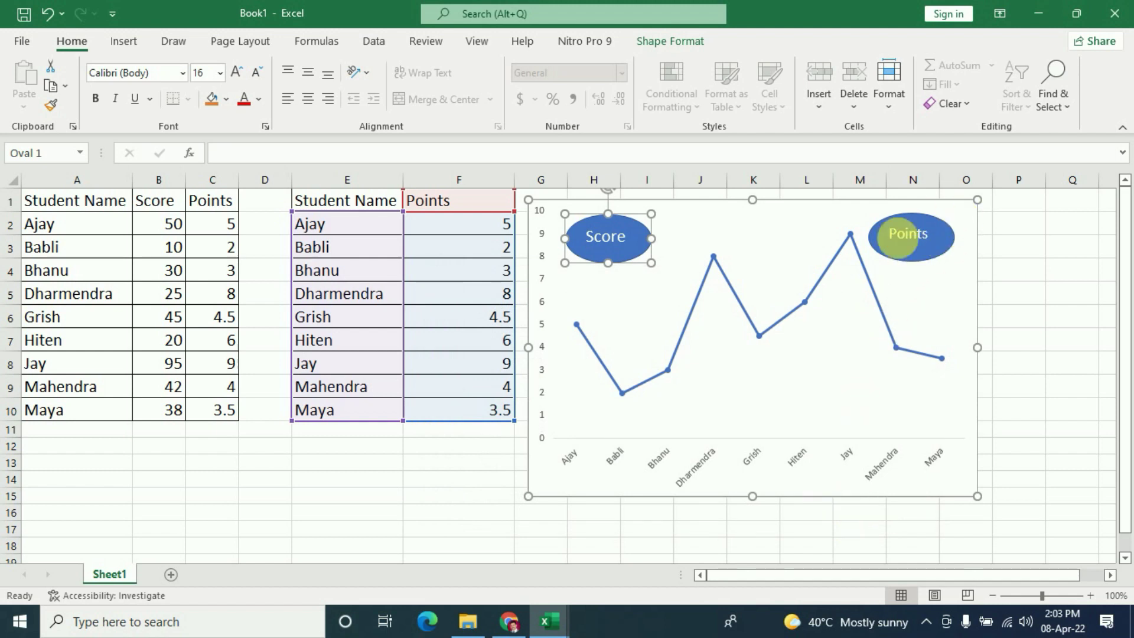
Link the Points oval to the defined name Points in this document.
click(942, 260)
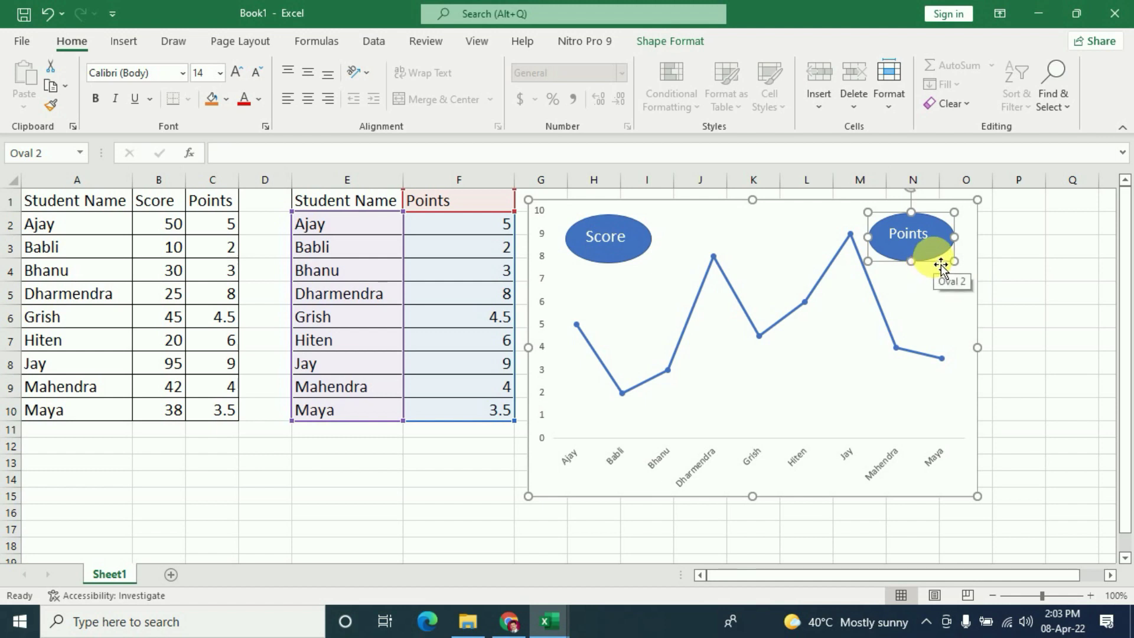
right_click(941, 266)
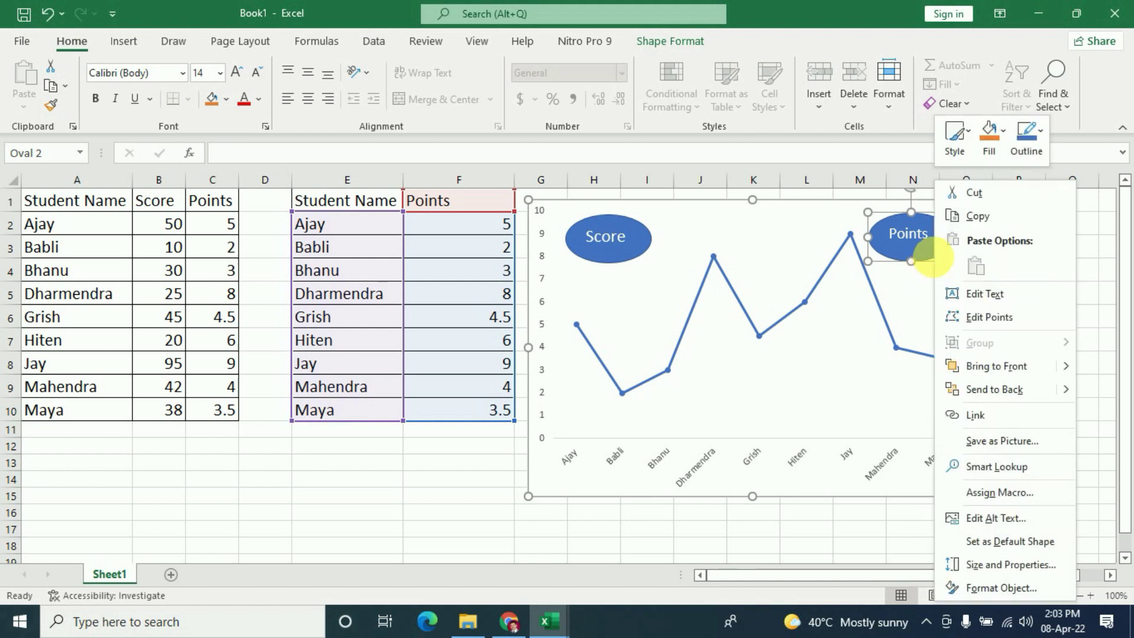
click(975, 415)
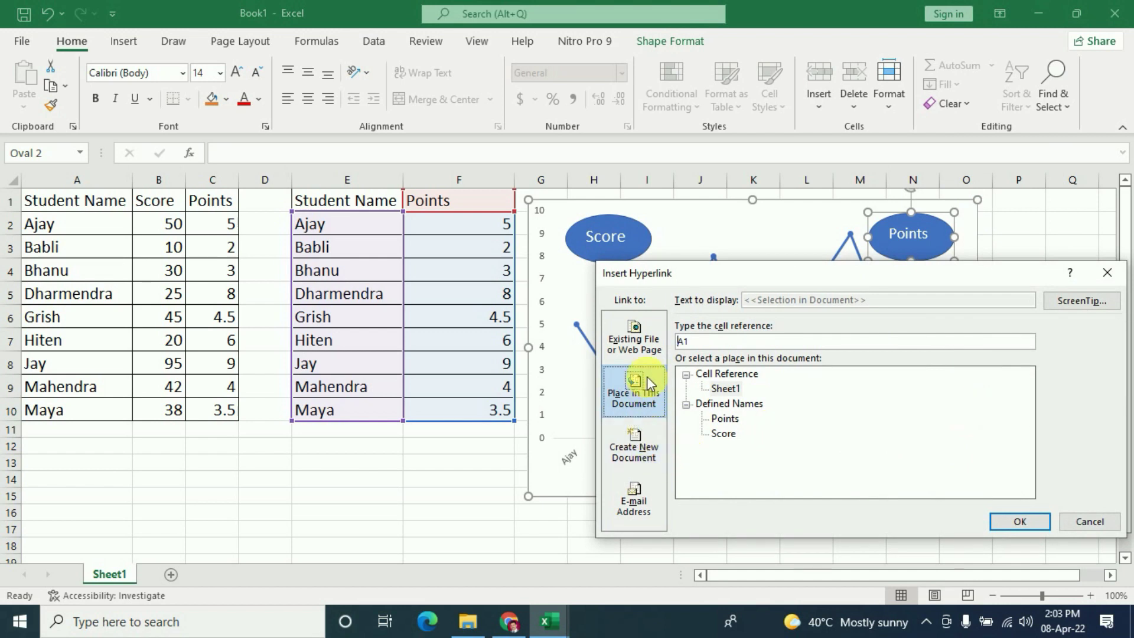
click(726, 419)
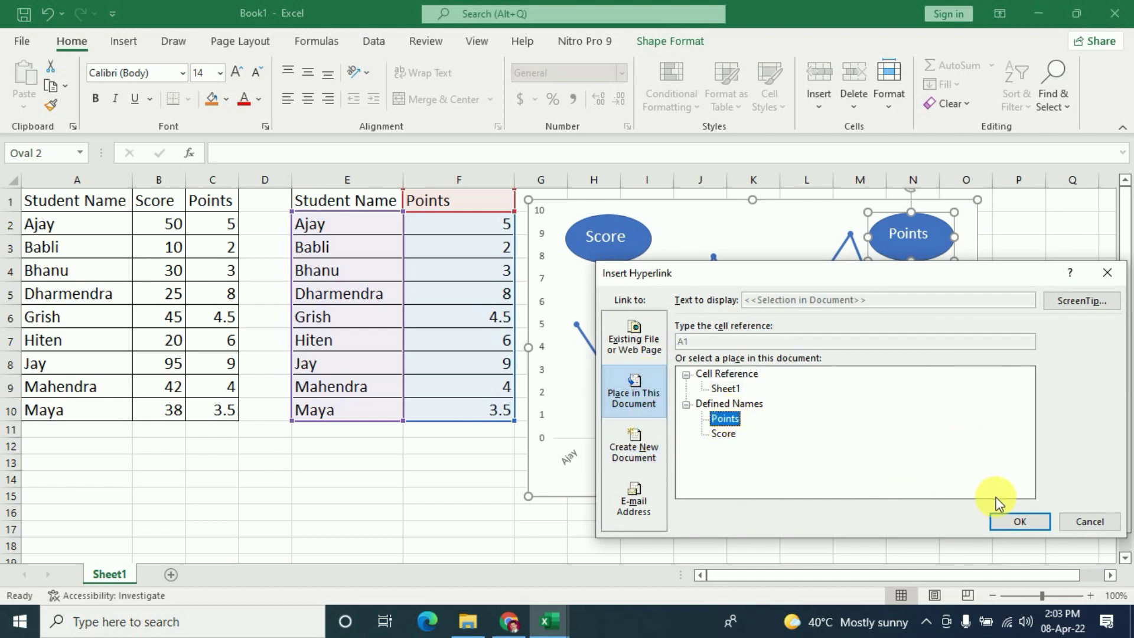
click(1022, 522)
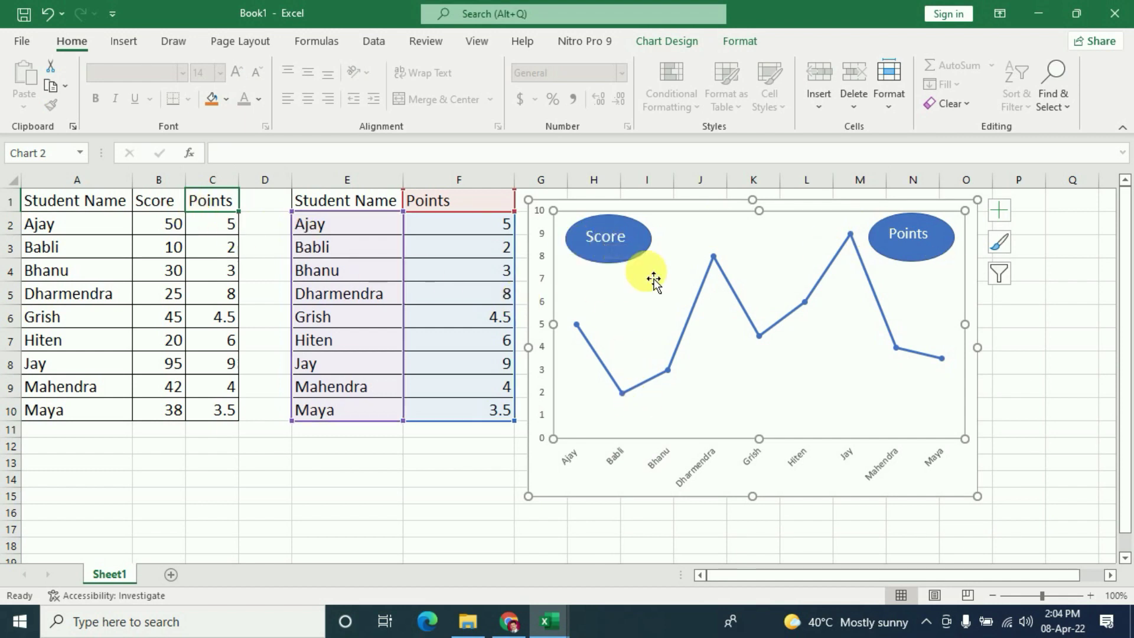
Test the Score and Points oval links alternately, jumping between their column headers, with zoom lowered to 85%.
click(609, 239)
click(907, 234)
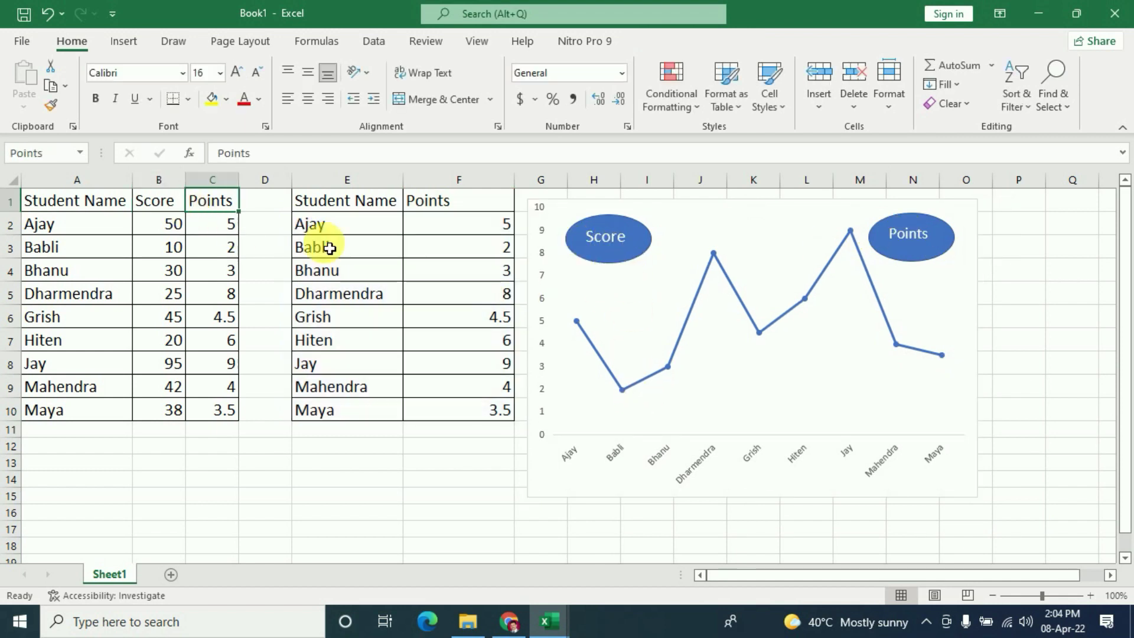
ctrl+scroll(229, 205, up, 2)
click(792, 257)
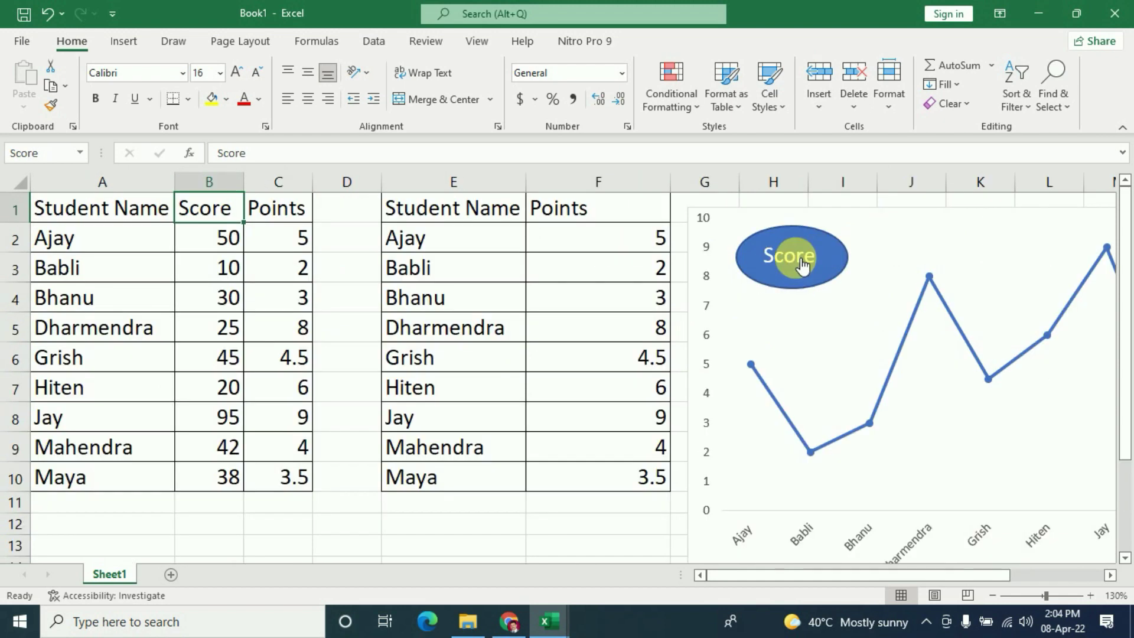
drag(874, 579, 922, 577)
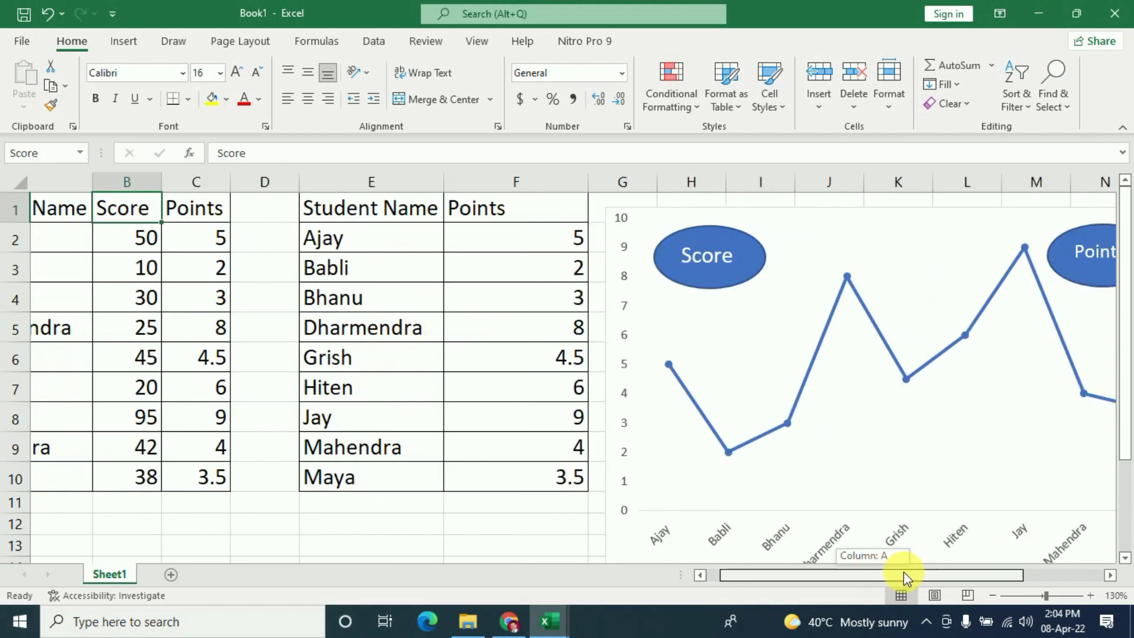
click(979, 258)
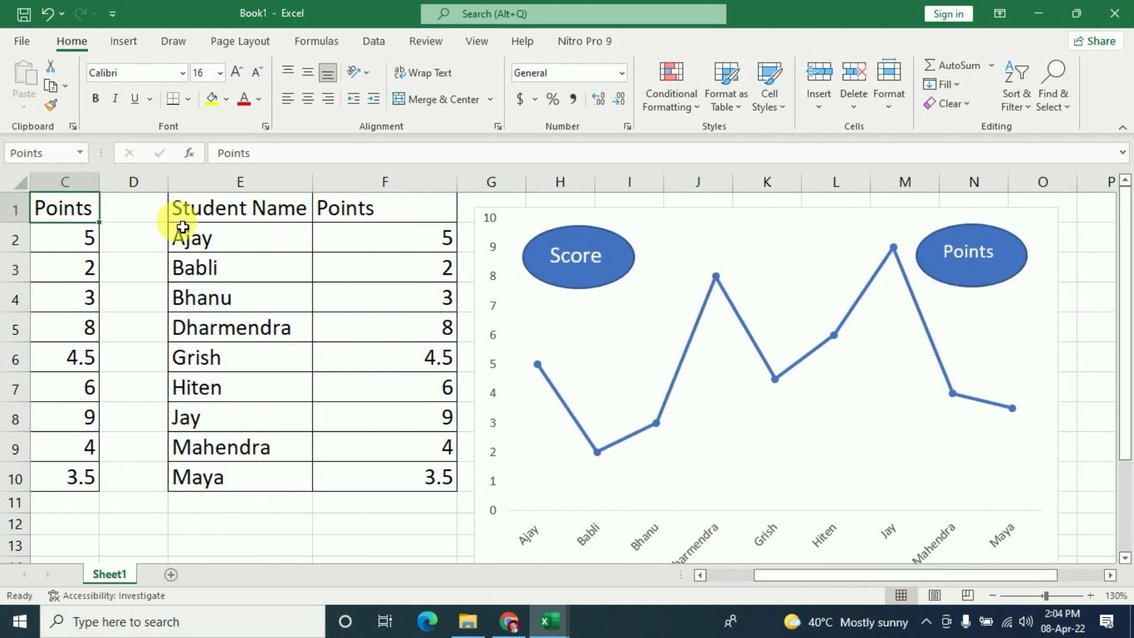
ctrl+scroll(544, 362, down, 1)
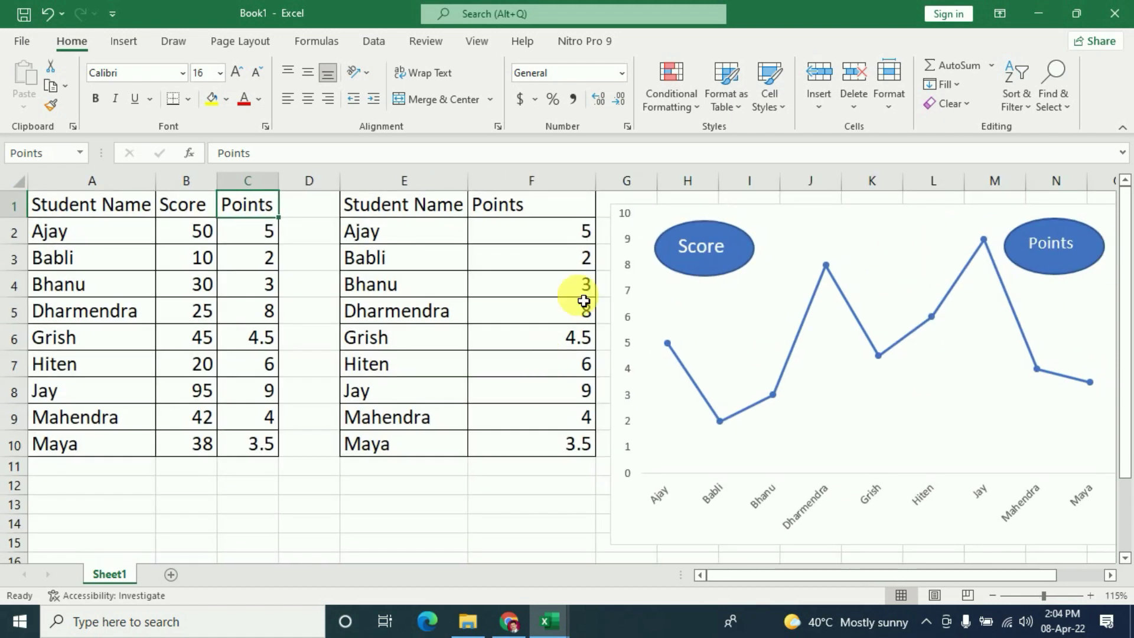
click(698, 246)
click(1057, 245)
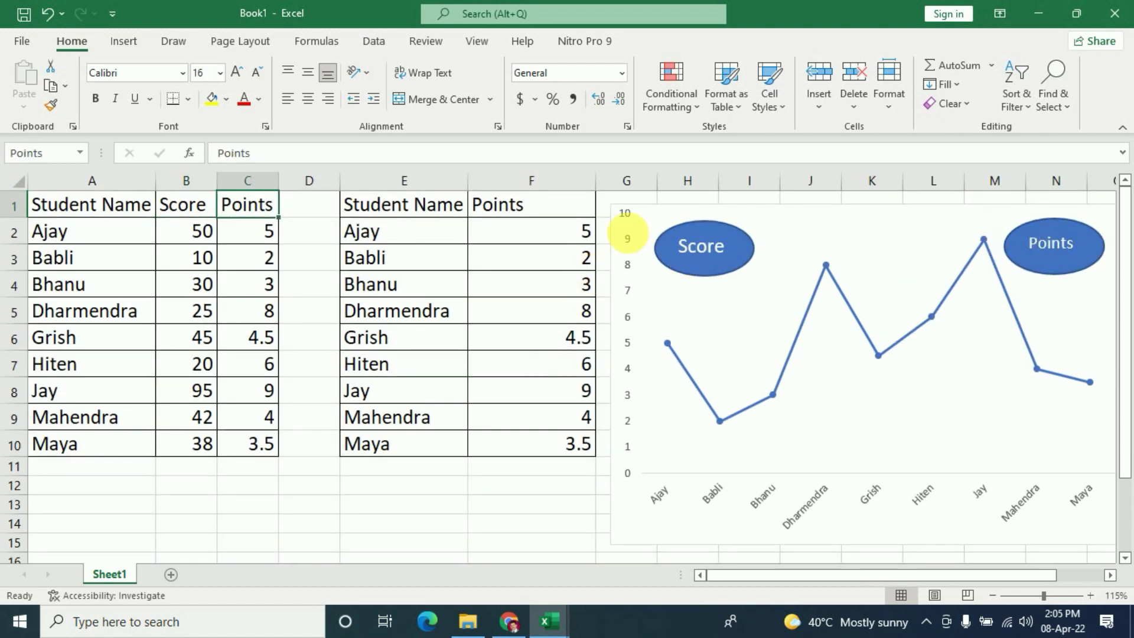
click(697, 246)
click(1111, 251)
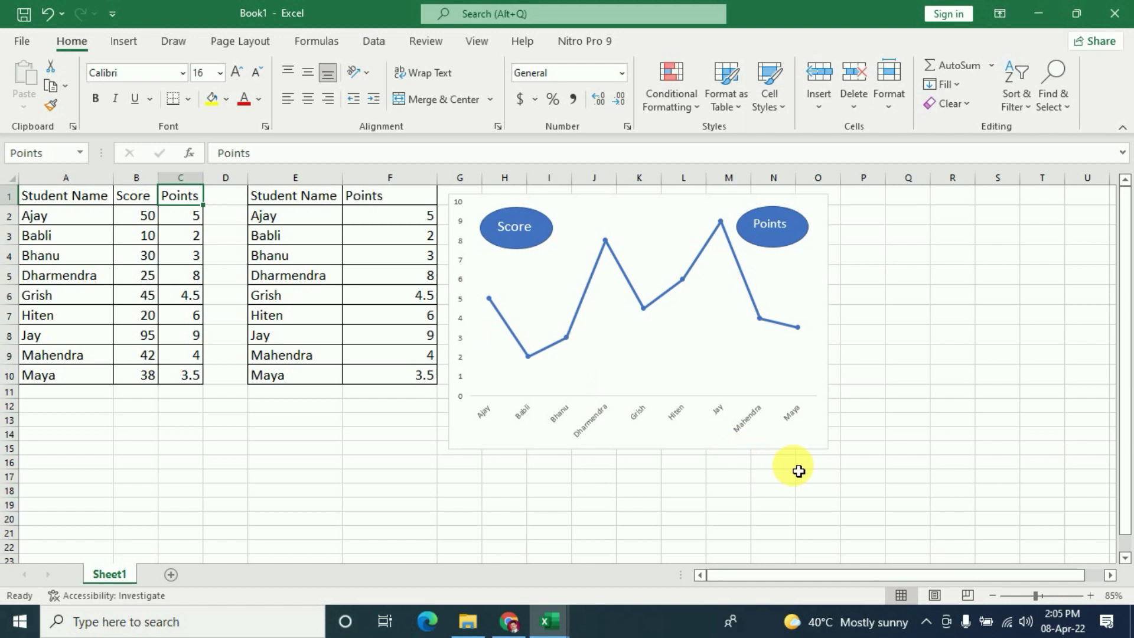
Enlarge the chart from its corner and give the Points line built-in markers of size 25.
click(818, 438)
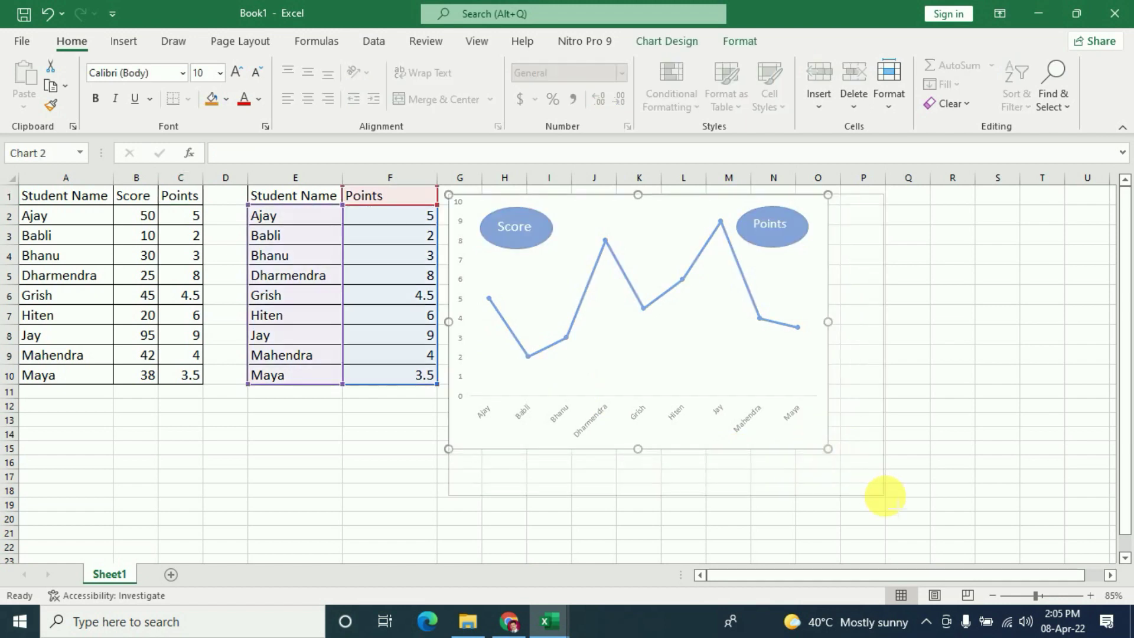
drag(828, 450, 882, 495)
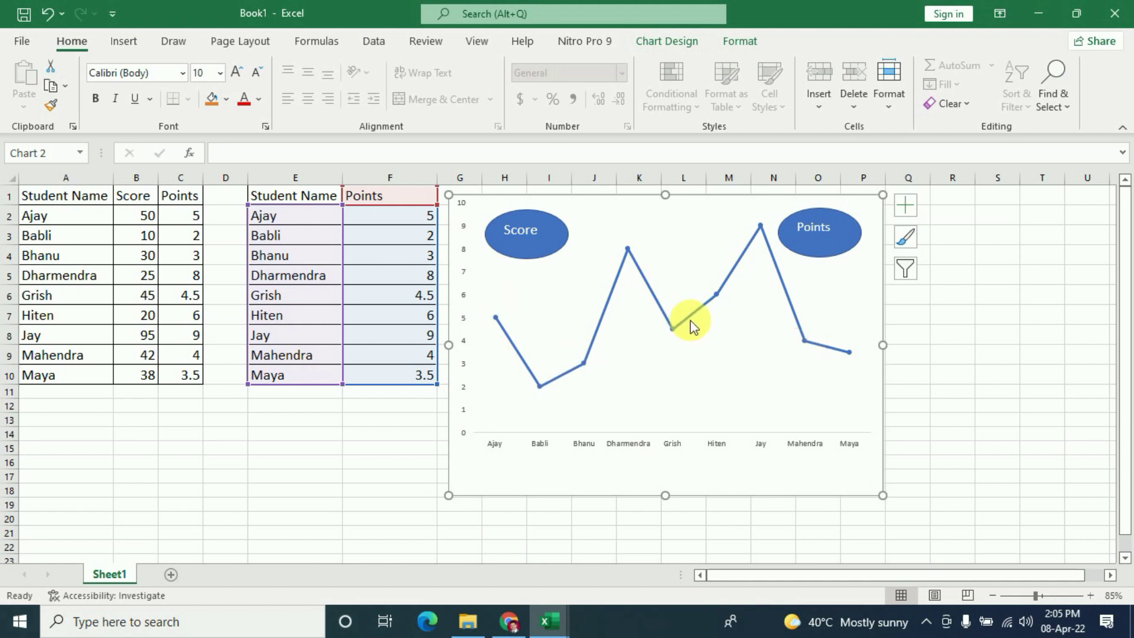
right_click(694, 321)
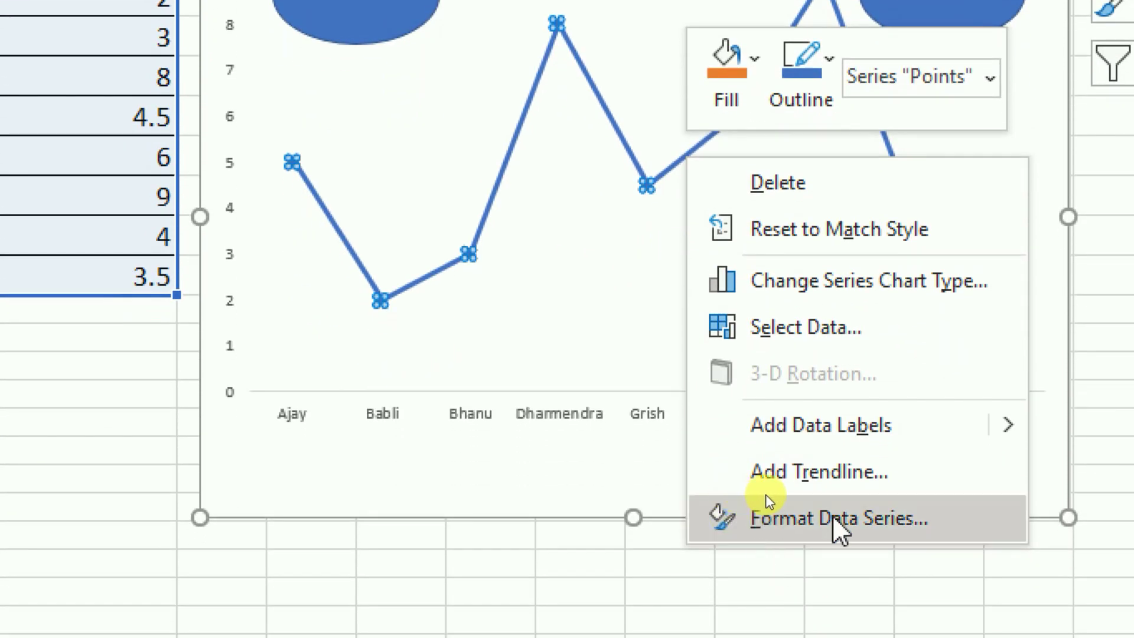
click(861, 531)
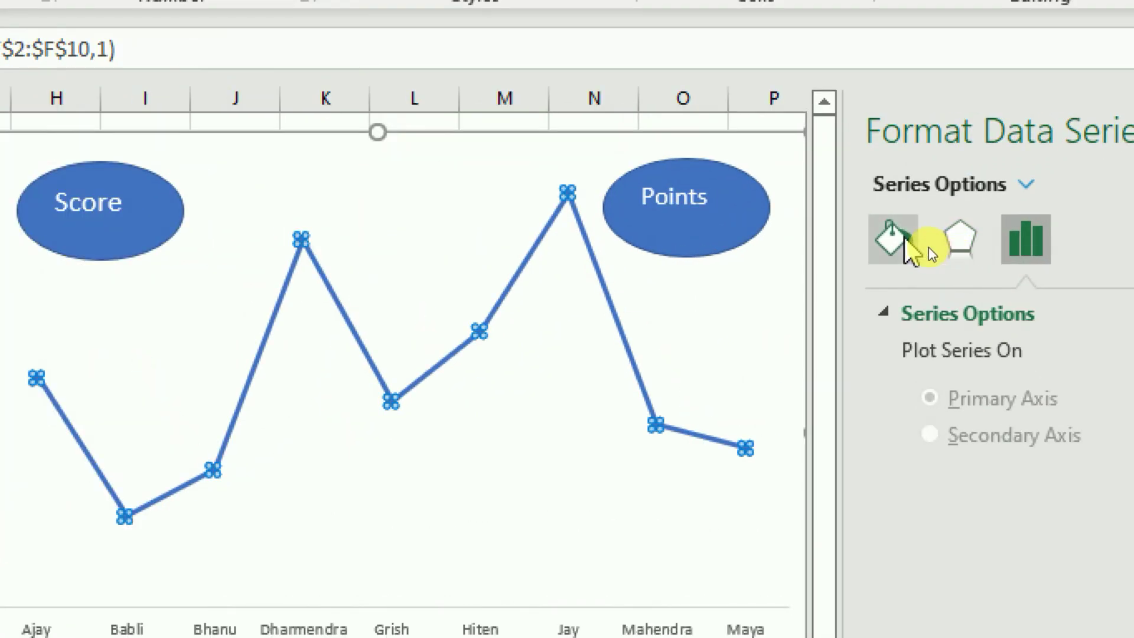
click(927, 247)
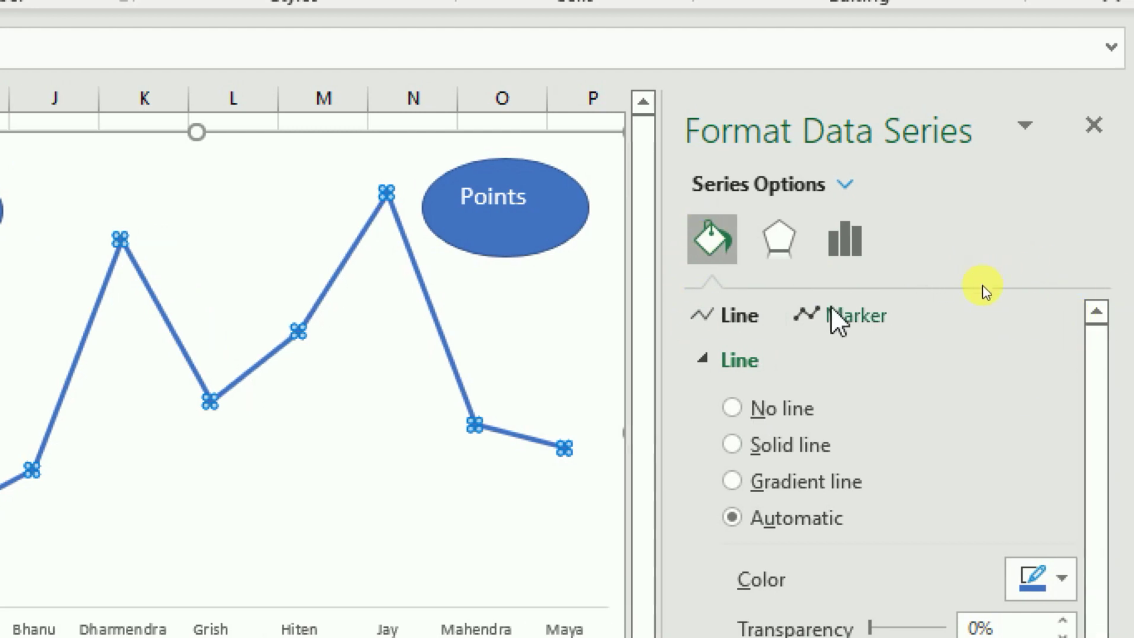
click(844, 319)
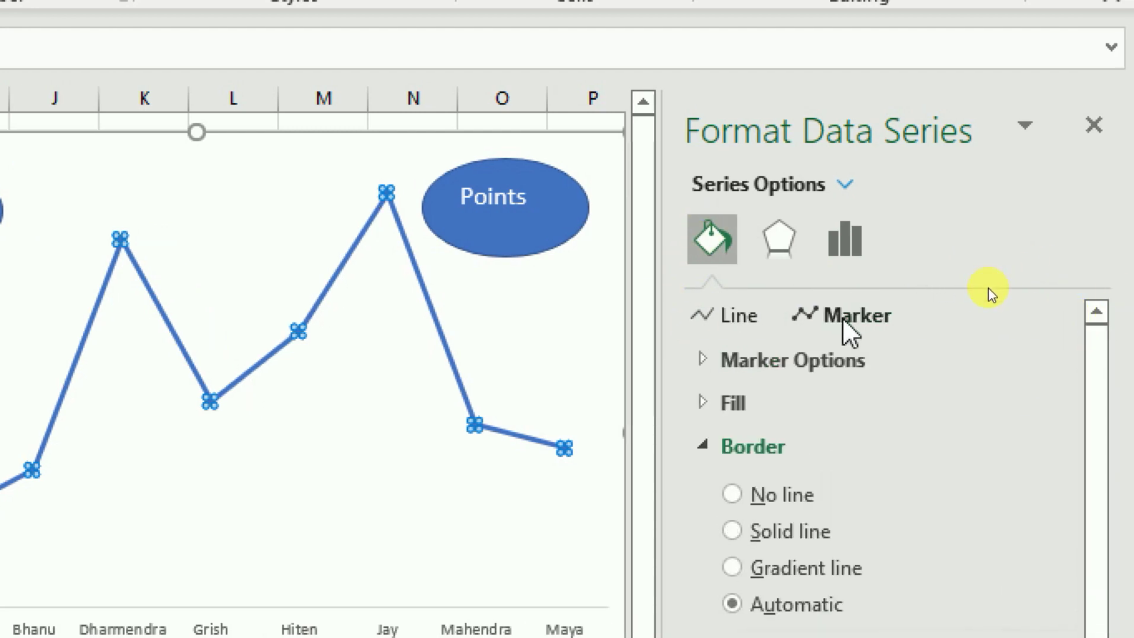
click(768, 361)
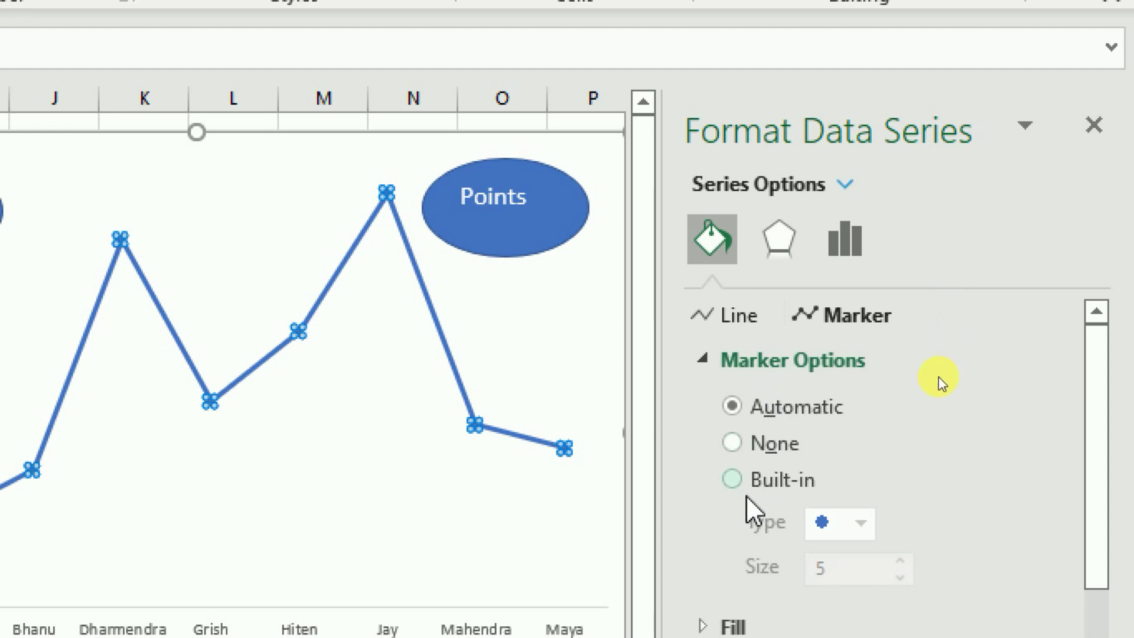
click(732, 480)
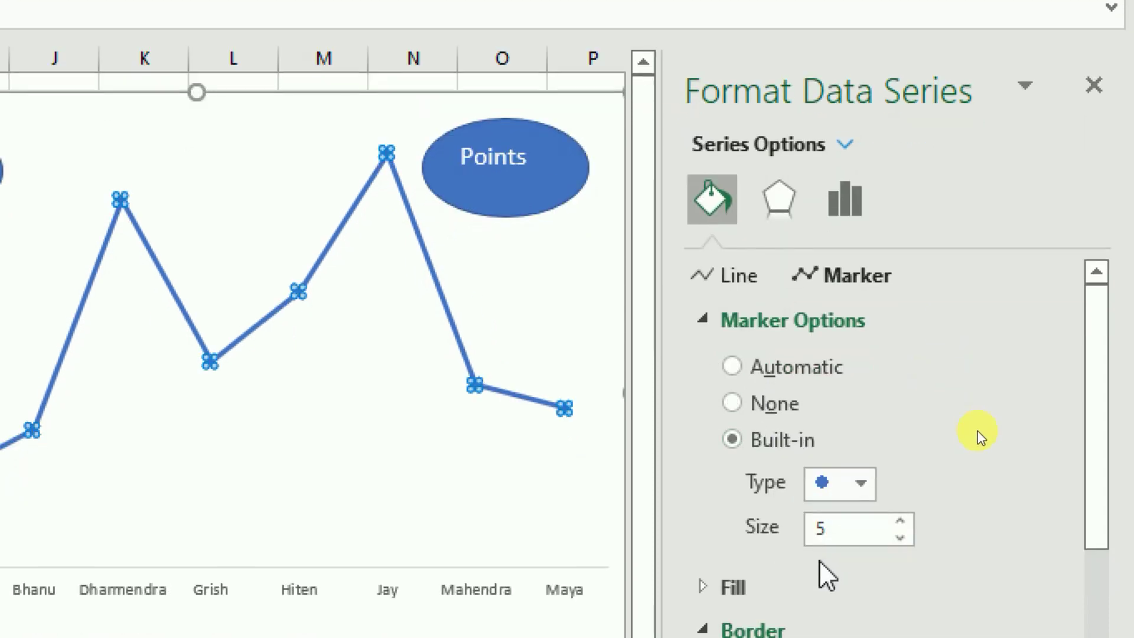
click(863, 522)
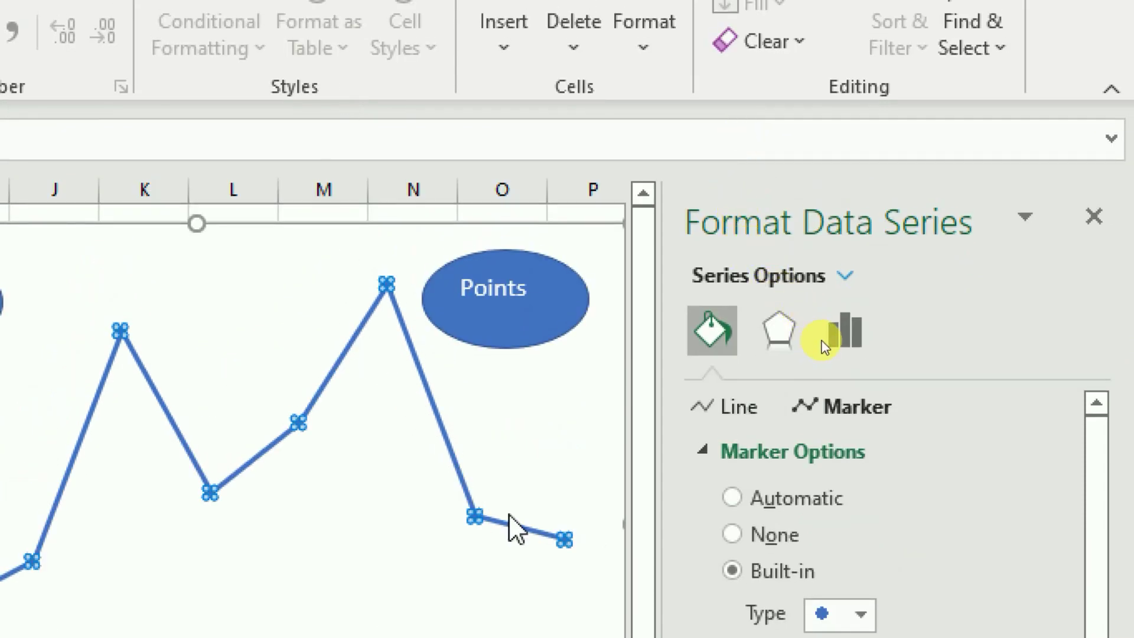
scroll(529, 496, down, 1)
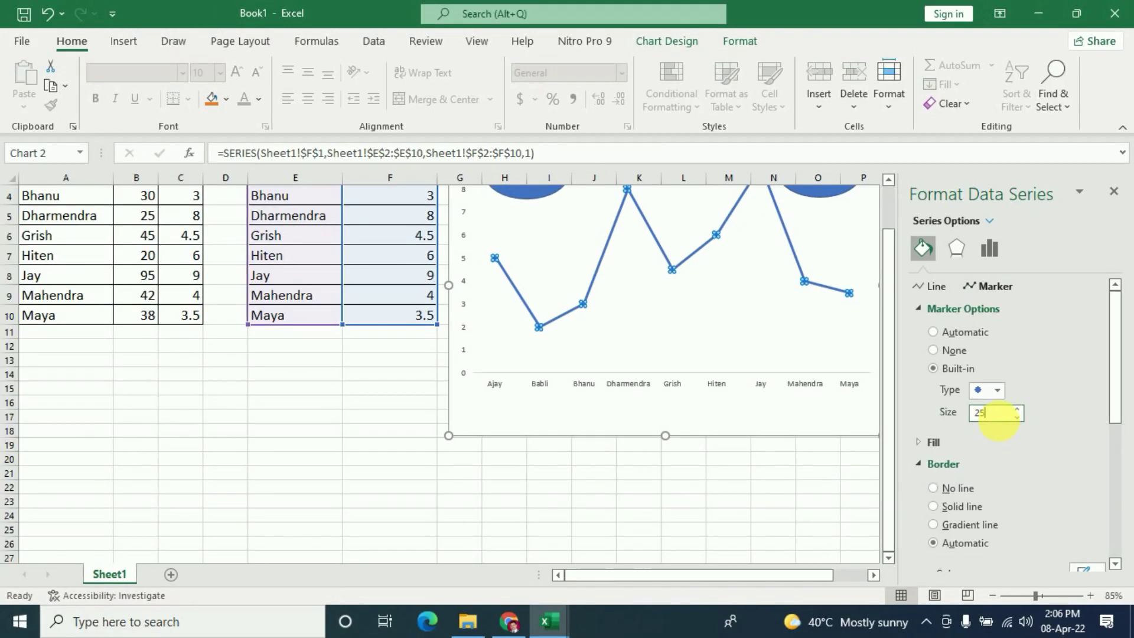
Apply marker size 25 and set the marker fill to Picture or texture fill via Insert.
click(791, 487)
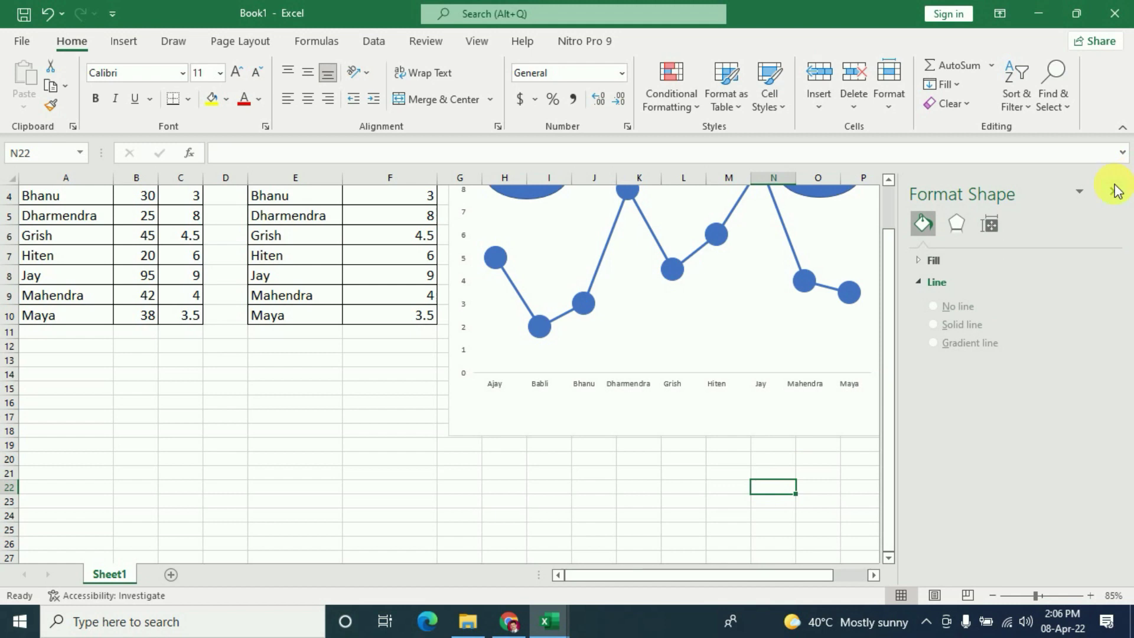
click(1117, 190)
scroll(798, 332, up, 1)
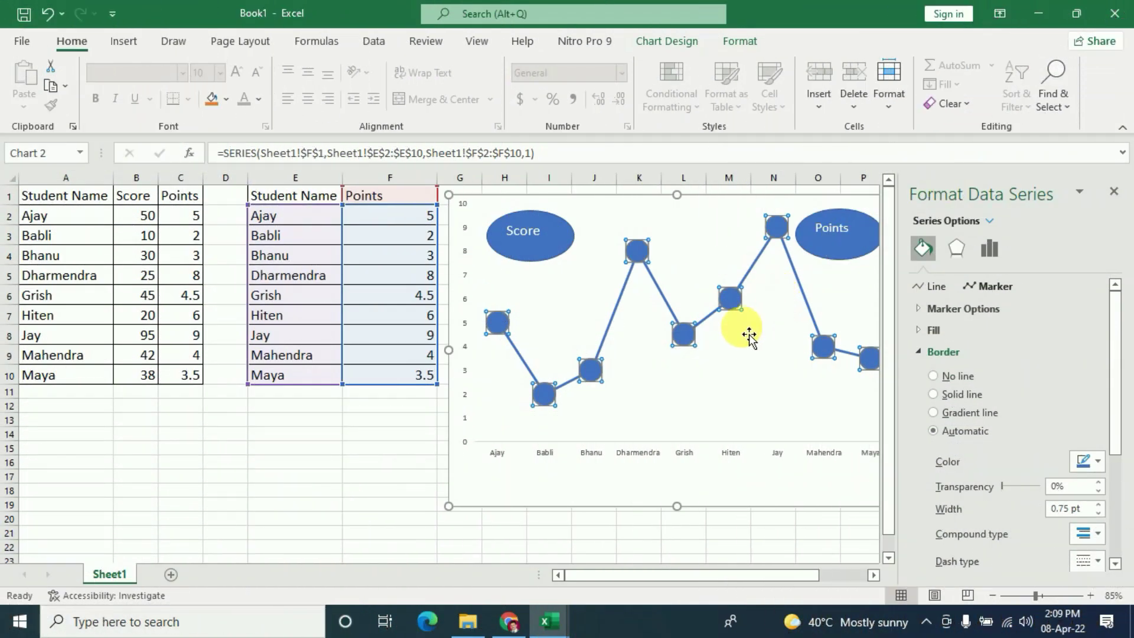
click(934, 332)
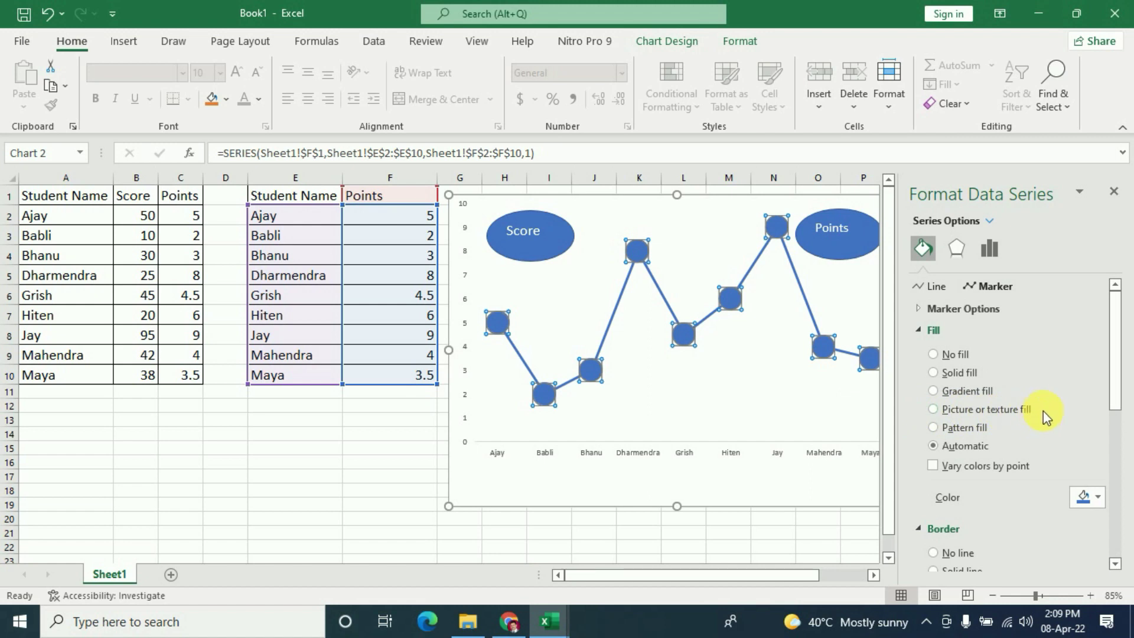
click(934, 409)
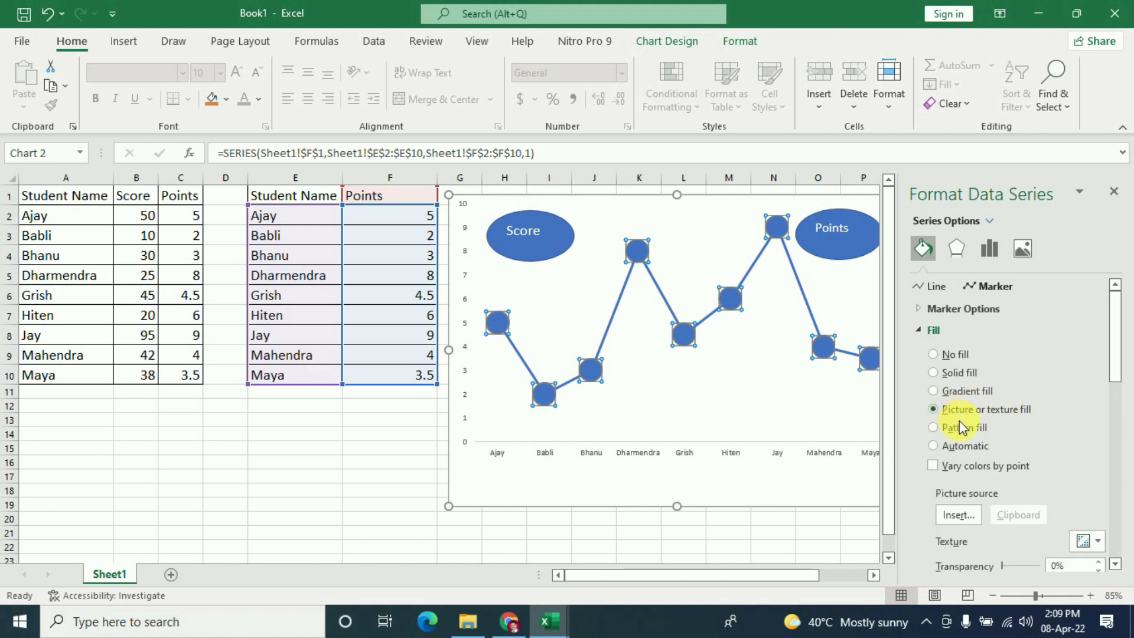
scroll(974, 535, down, 1)
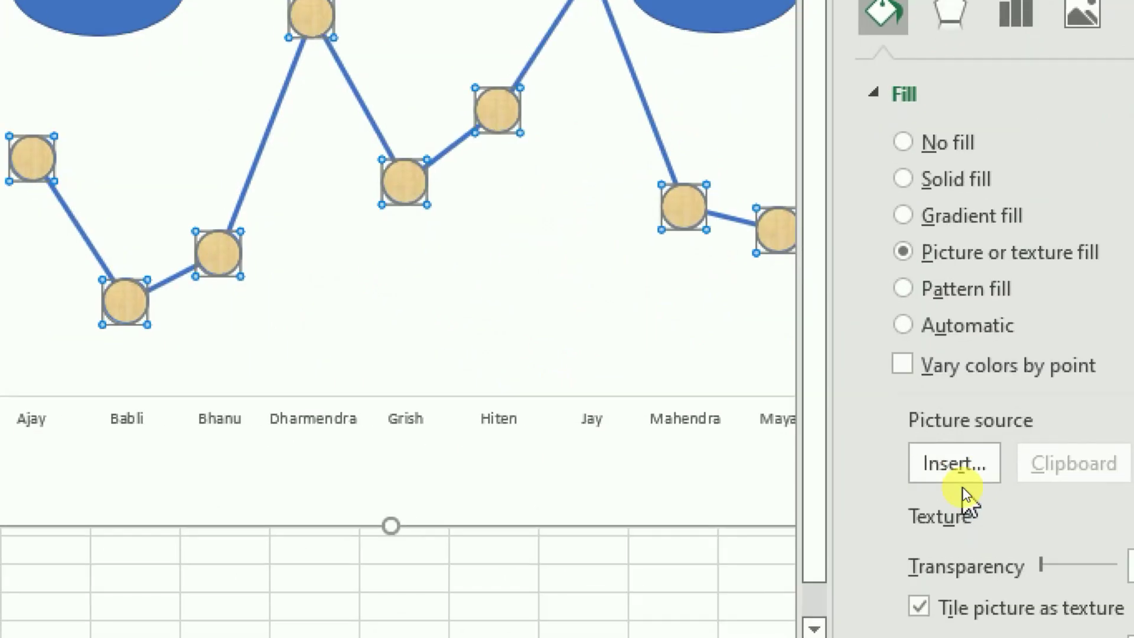
click(947, 479)
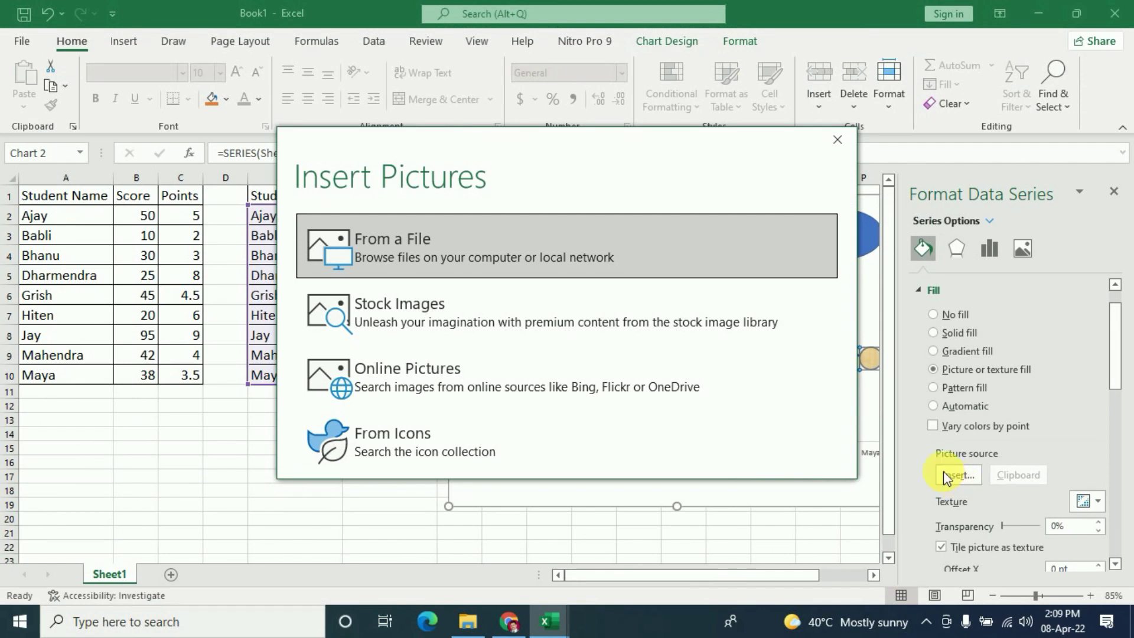
Fill all markers with a portrait photo from a file and close the formatting pane.
click(460, 243)
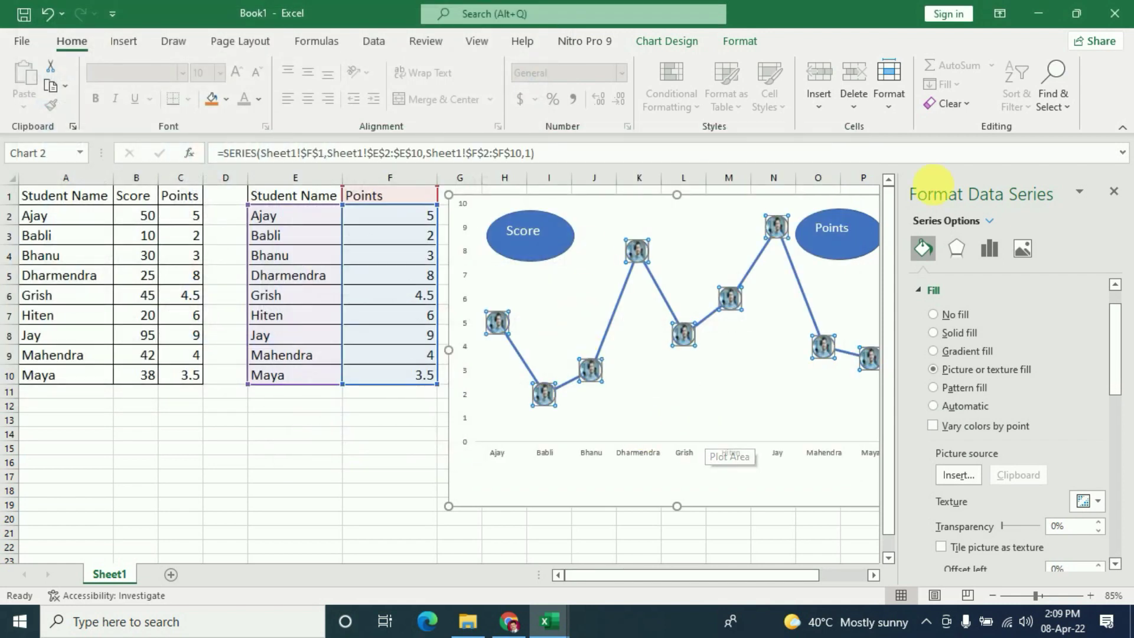
click(1115, 192)
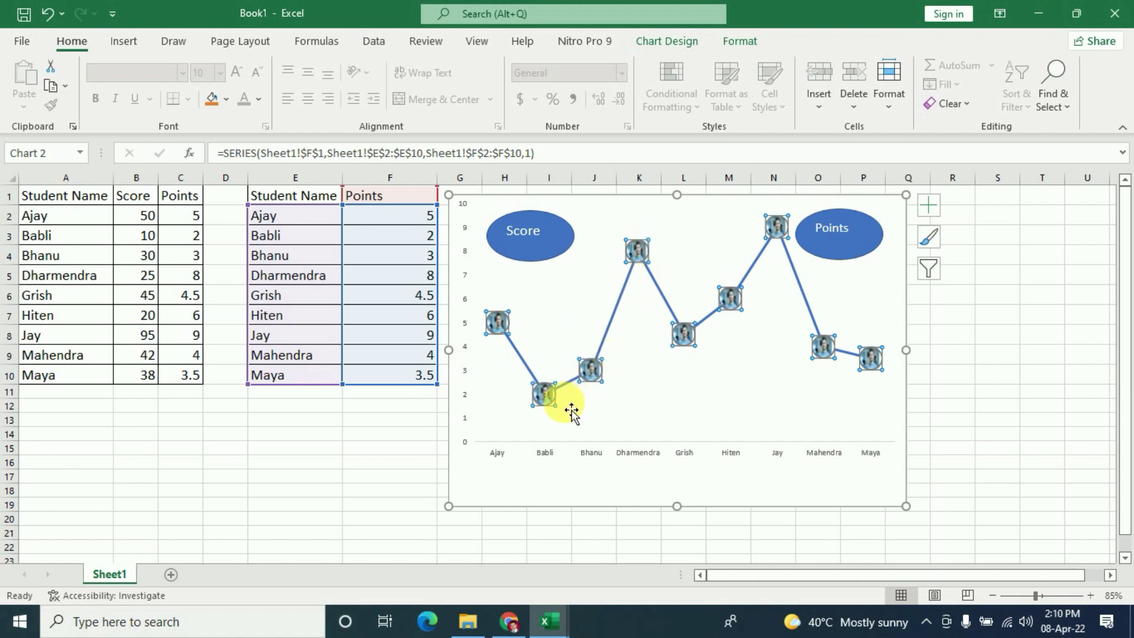
Give Babli's marker its own photo, the third portrait, inserted from a file.
mouse_move(543, 393)
double_click(547, 402)
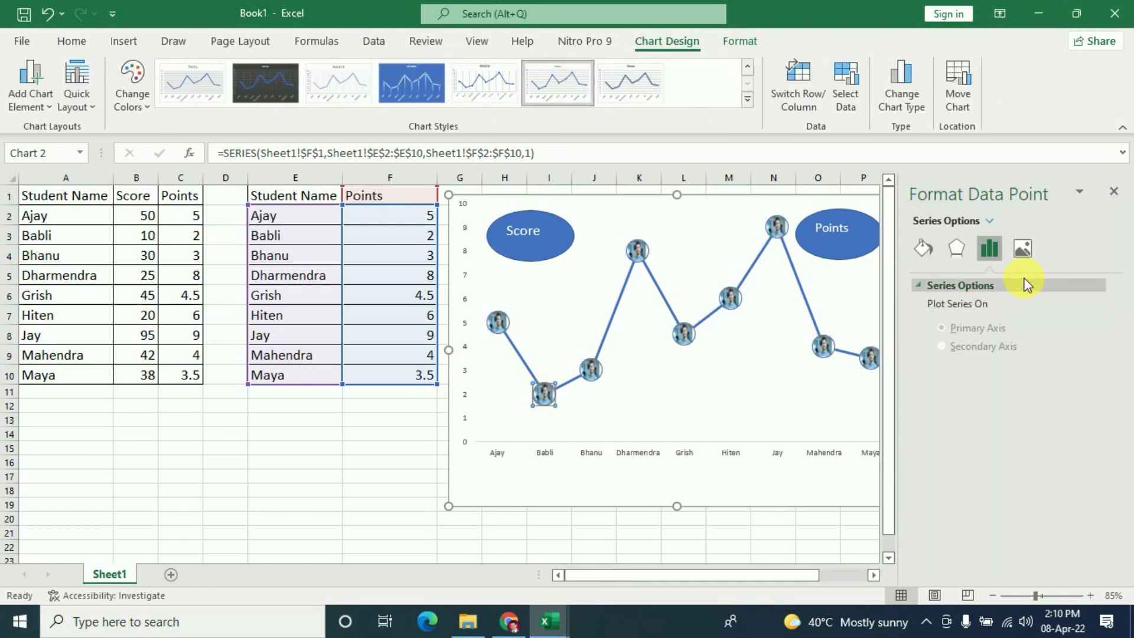
click(923, 248)
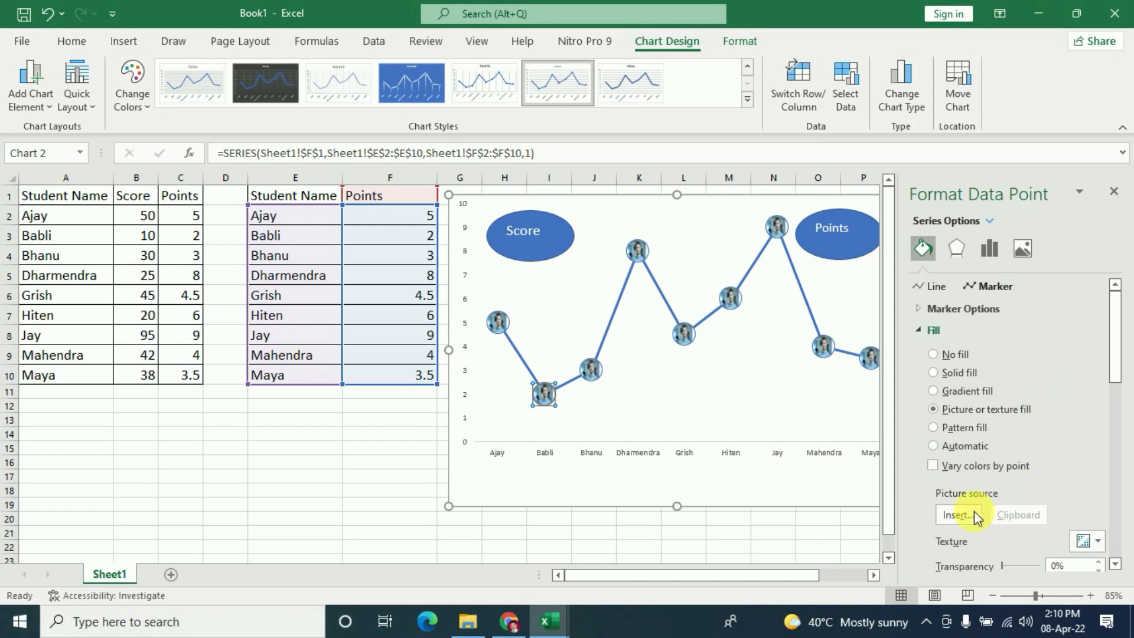
click(959, 515)
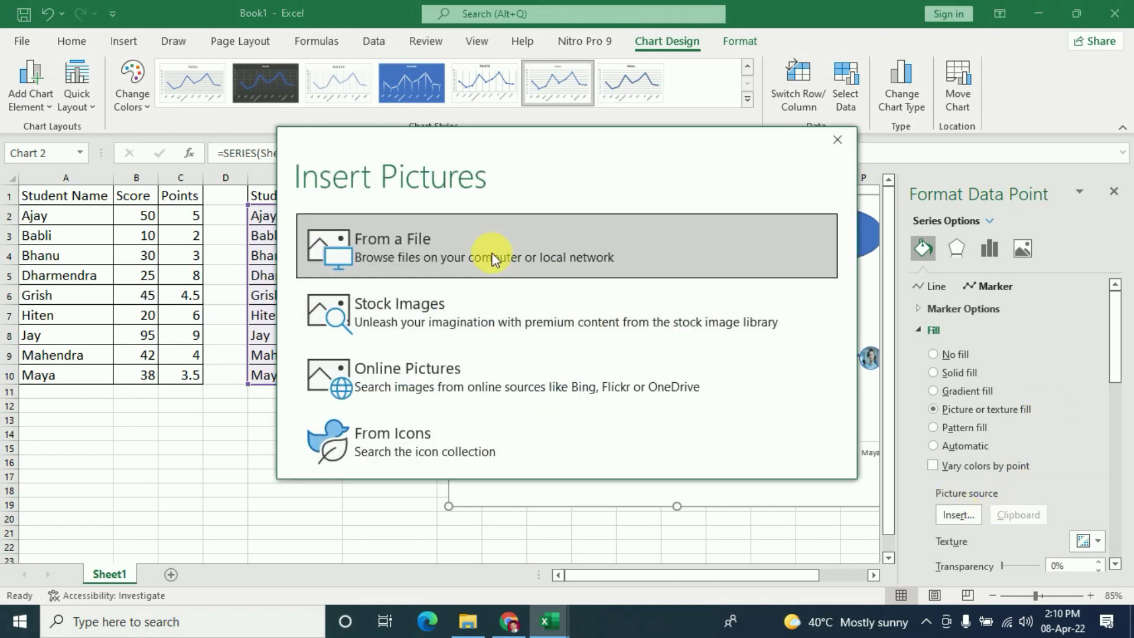
click(492, 258)
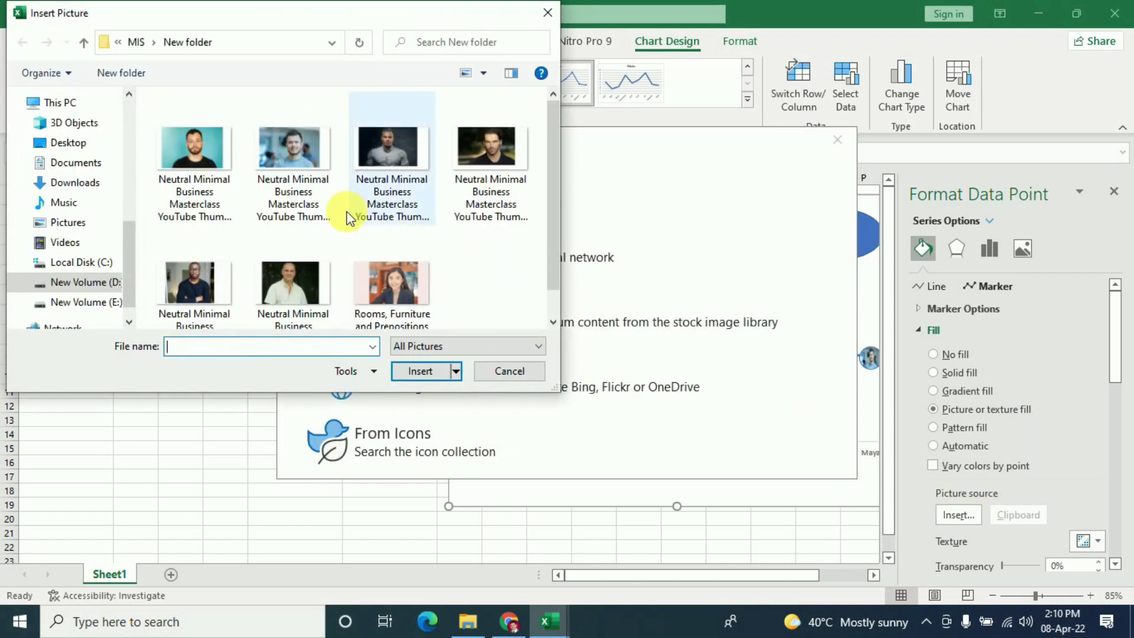
click(374, 159)
click(420, 371)
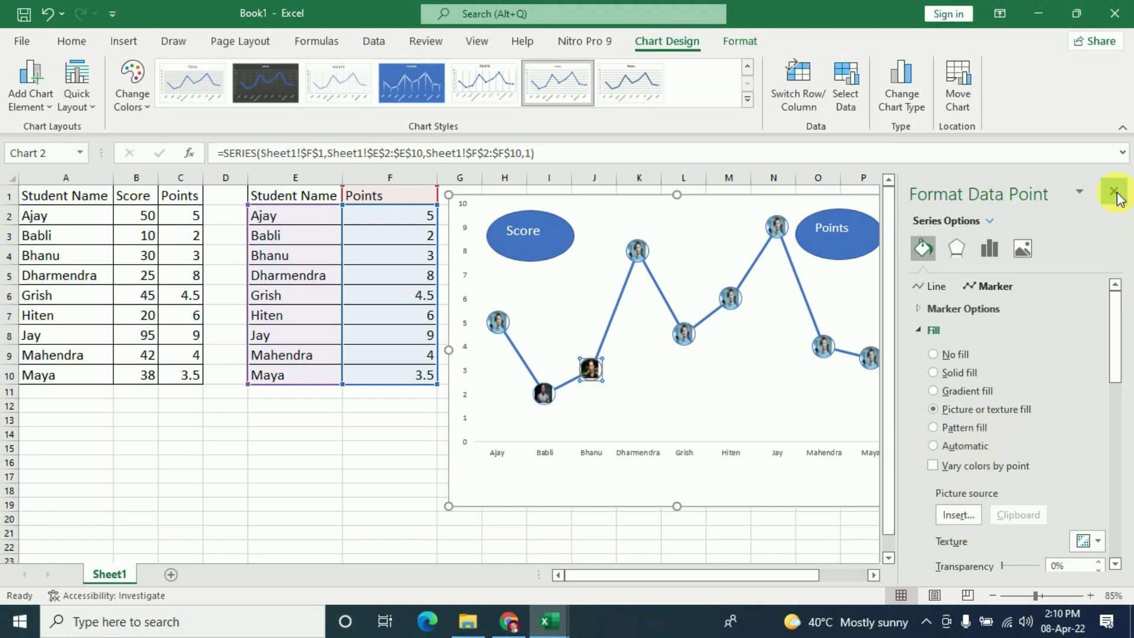
Close the formatting pane and retest the Score and Points oval links.
click(1114, 192)
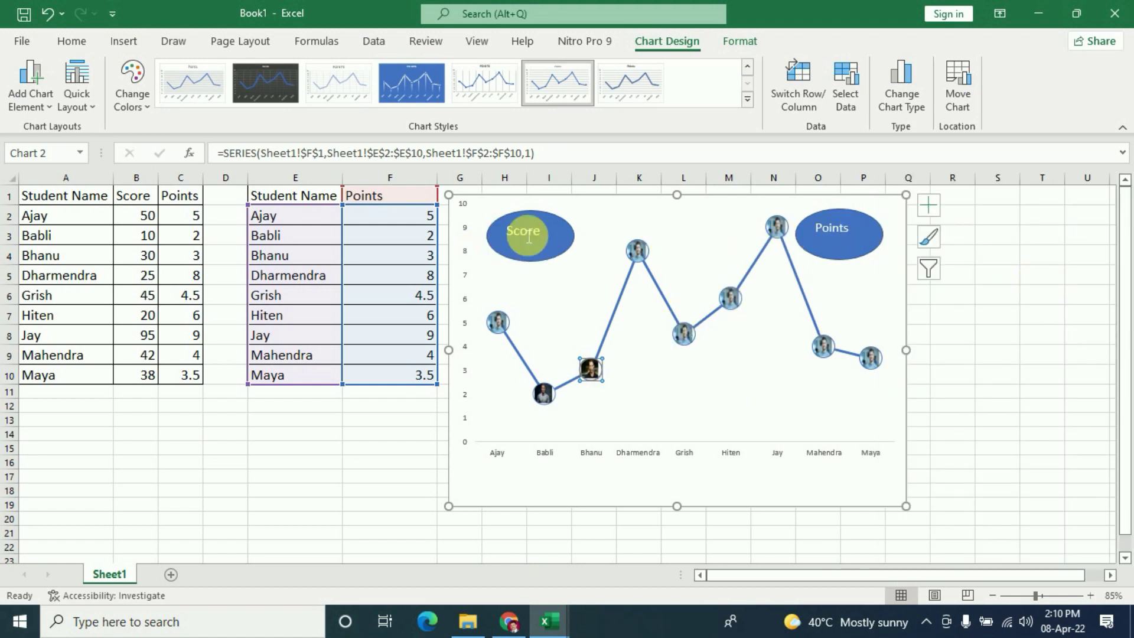
click(834, 233)
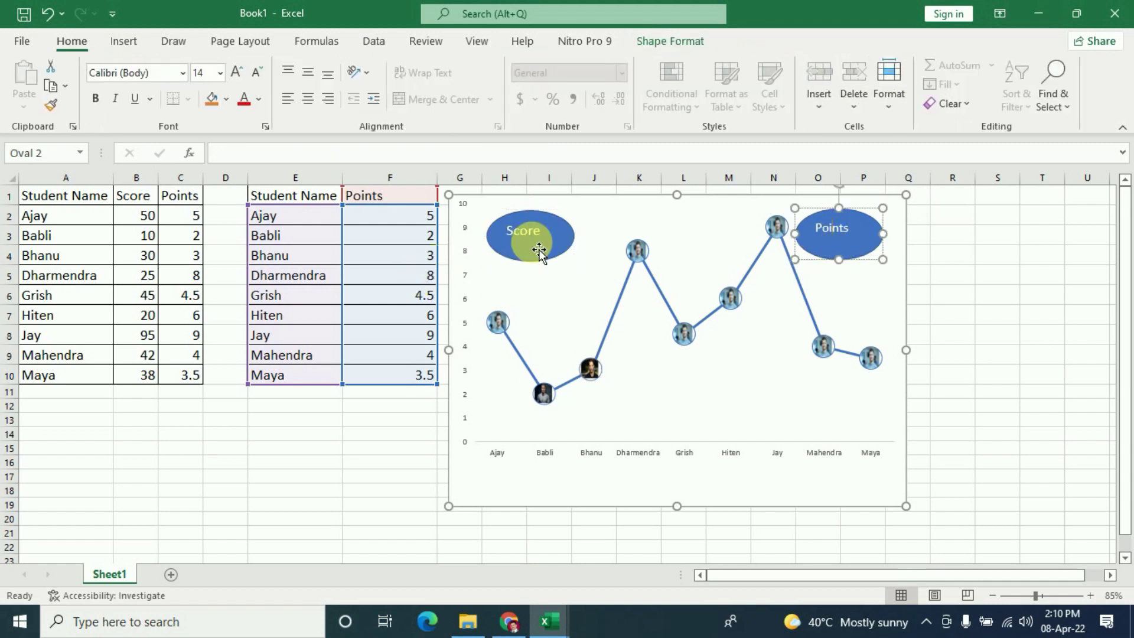
click(569, 356)
click(524, 242)
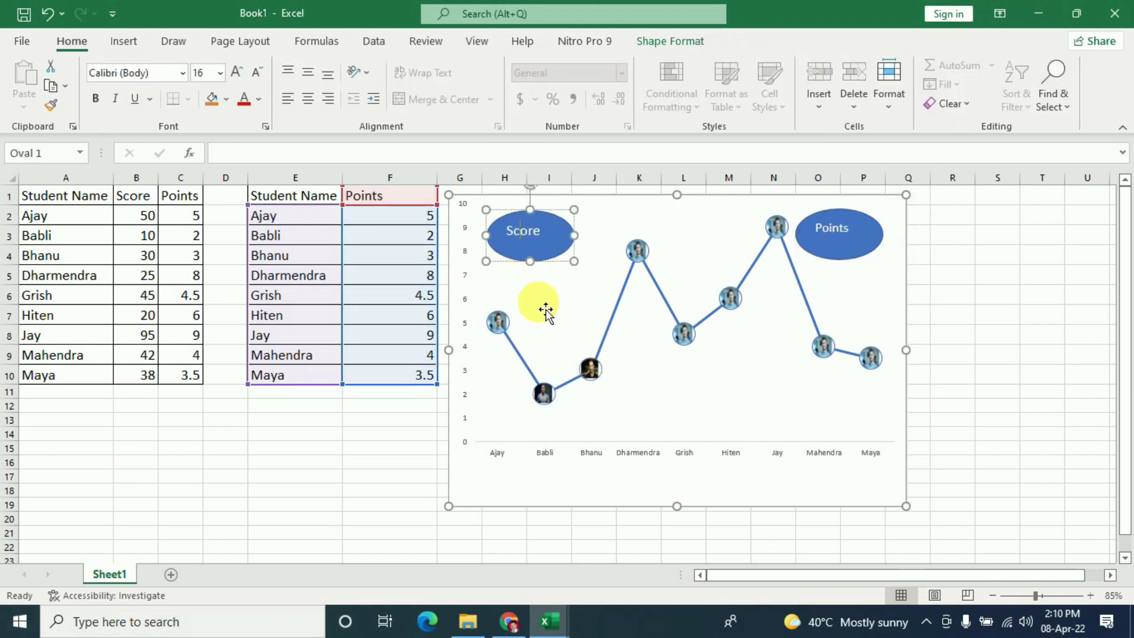
click(546, 312)
click(1030, 354)
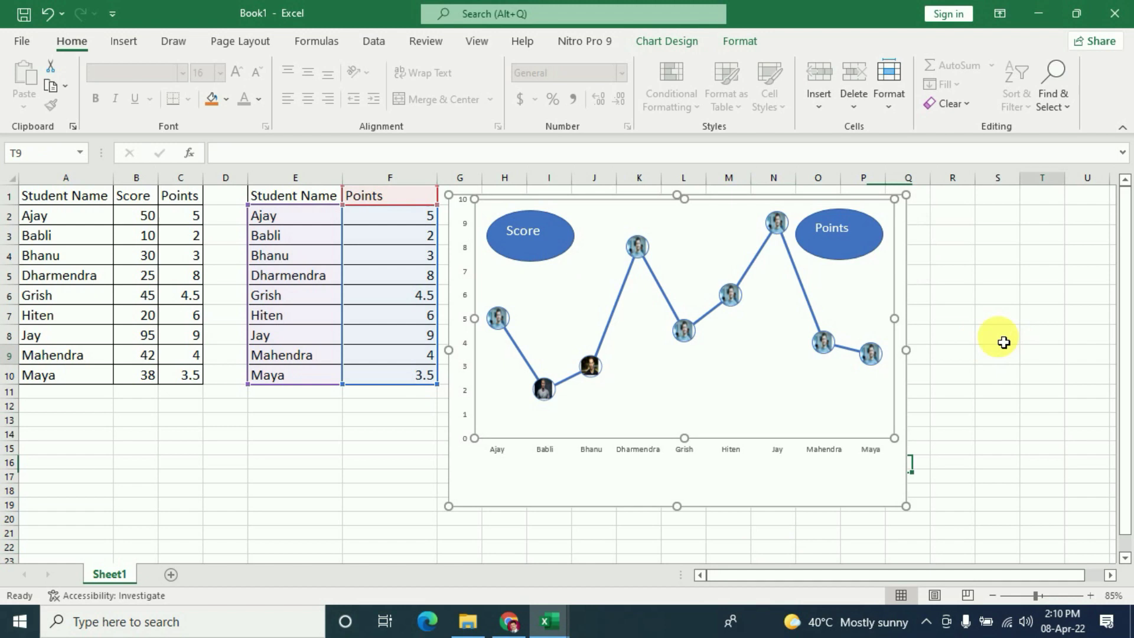
click(545, 249)
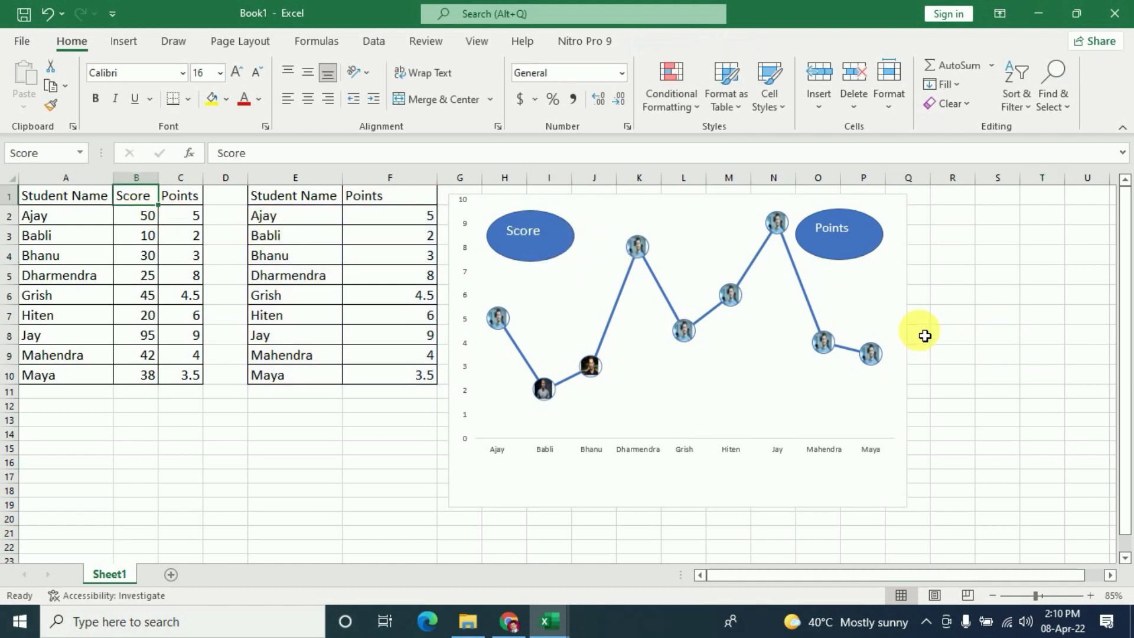
click(830, 227)
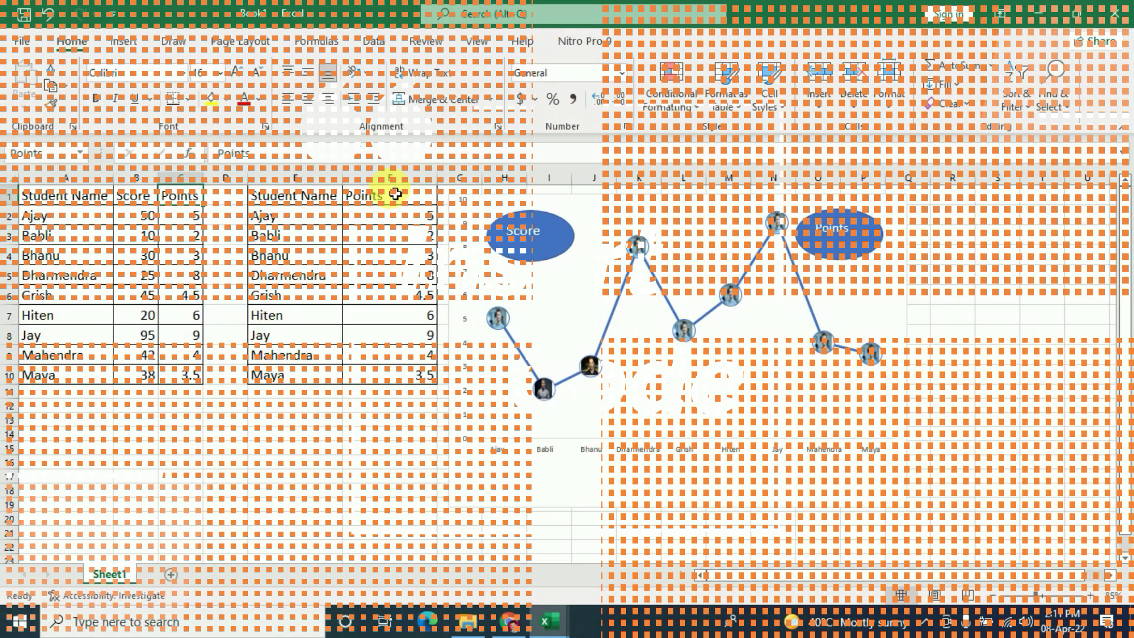
Select empty cell F12 and open the Visual Basic editor with Alt+F11.
click(395, 197)
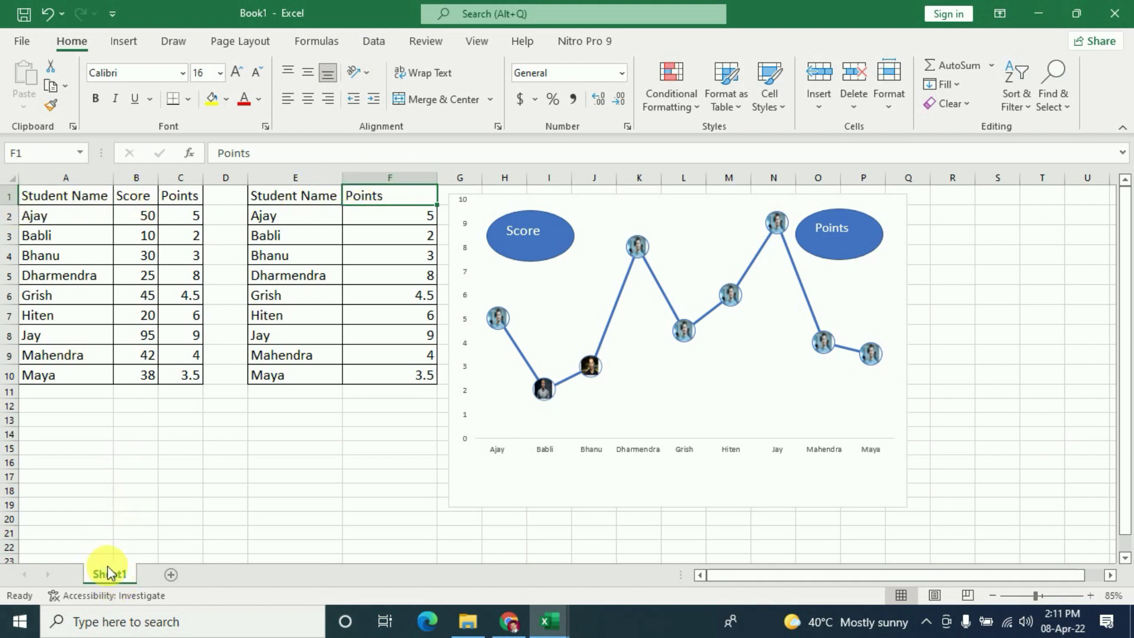
key(ctrl+Down)
click(366, 434)
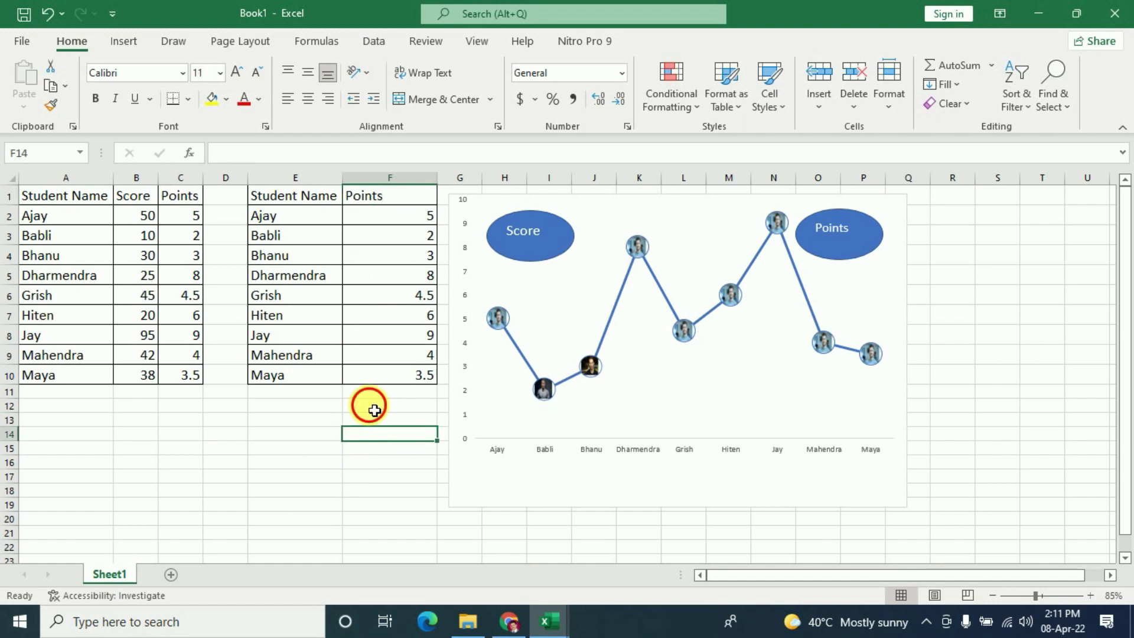
click(374, 411)
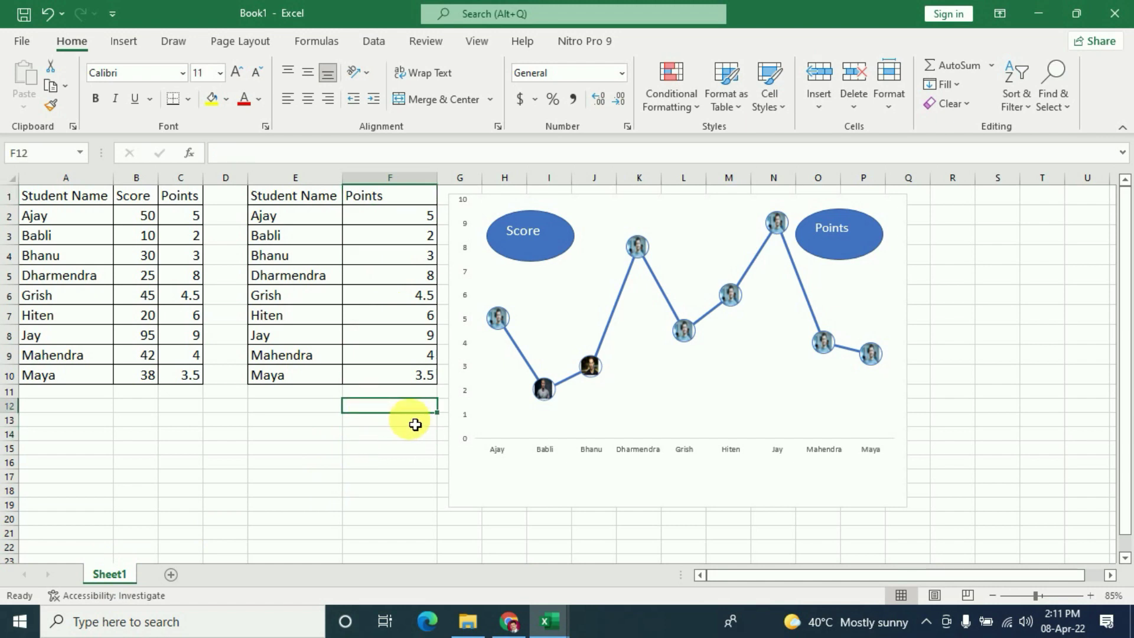
key(alt+F11)
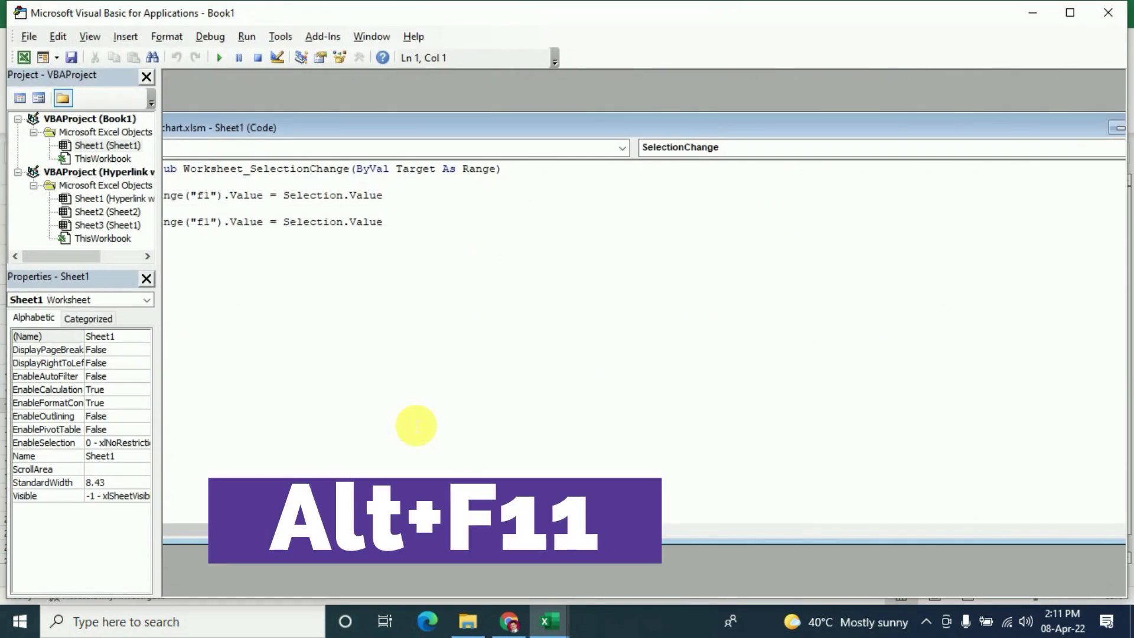
Open Book1's Sheet1 code and choose Worksheet to create an empty SelectionChange procedure.
right_click(118, 146)
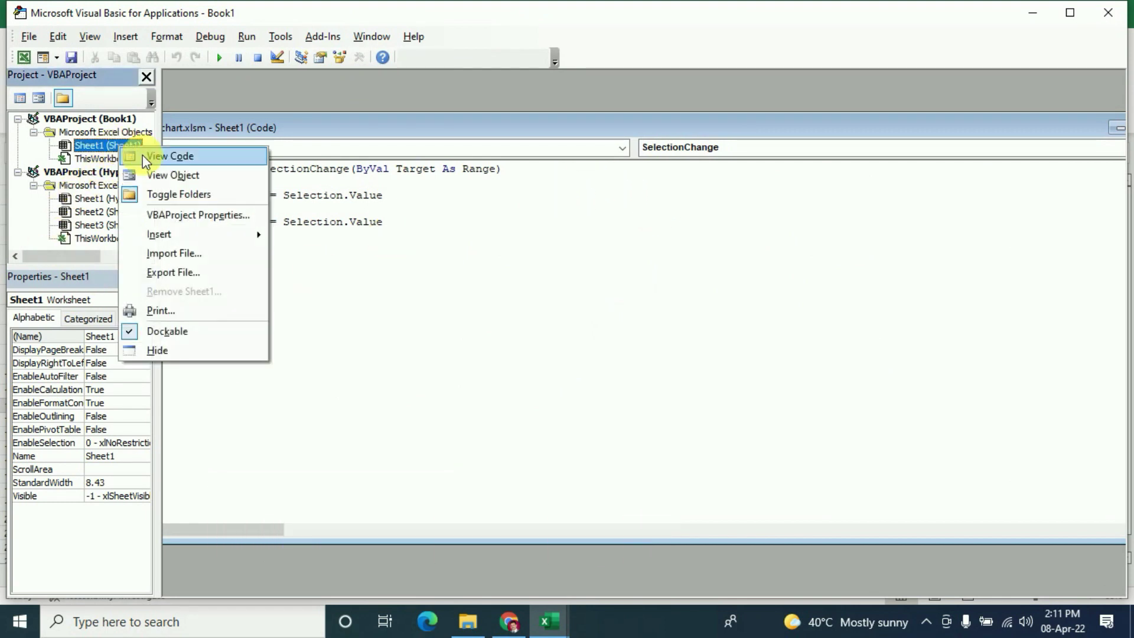
click(148, 158)
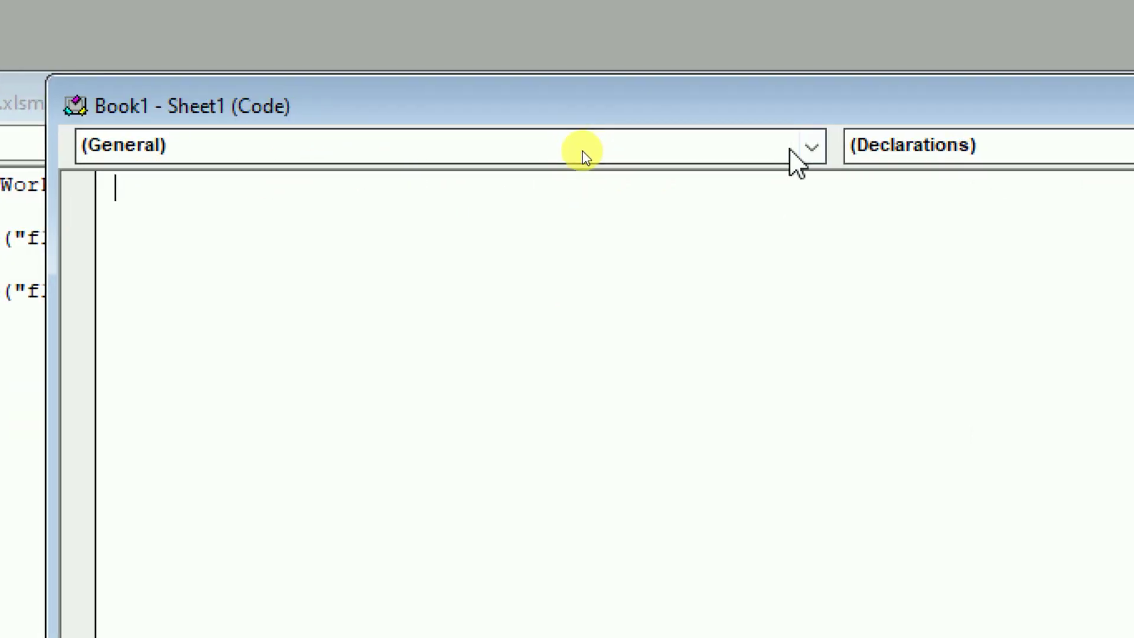
click(811, 148)
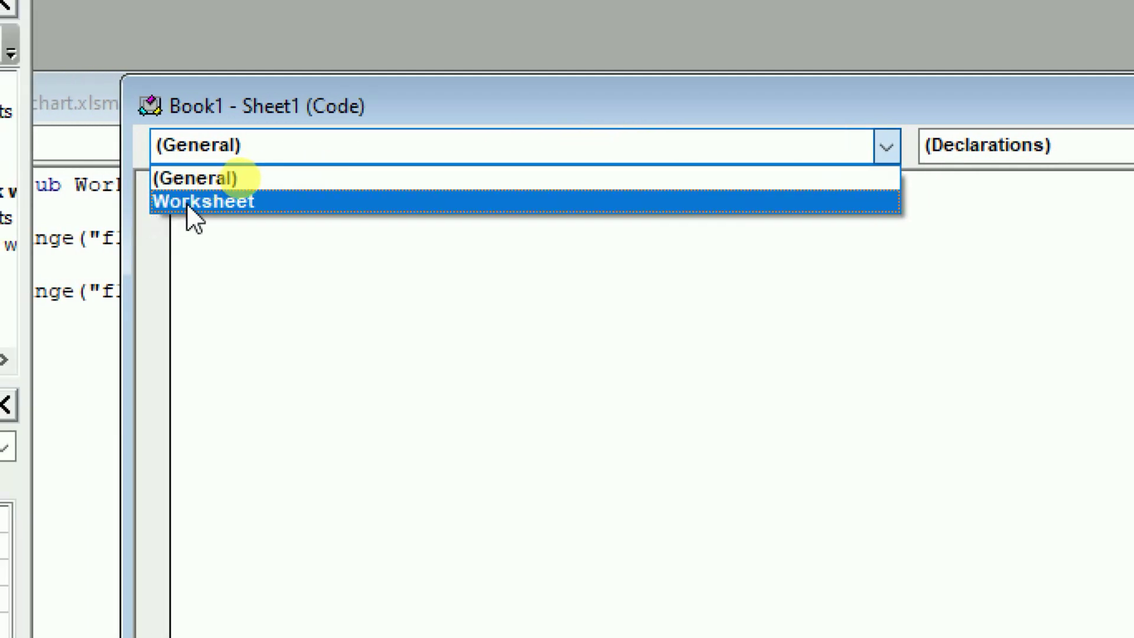
click(112, 201)
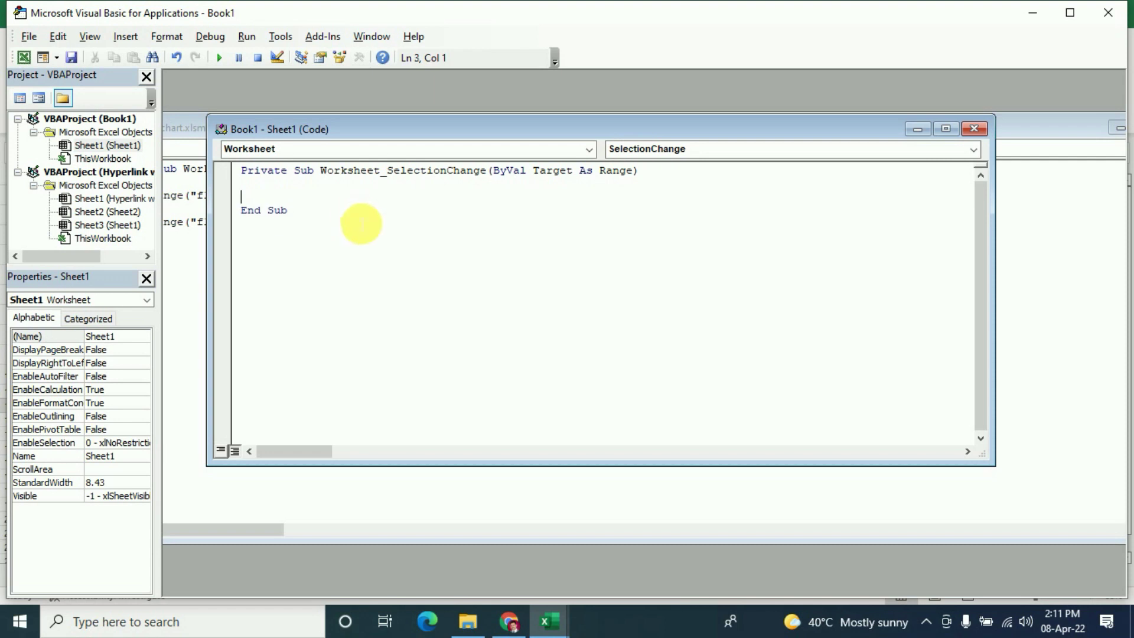
Add the line Sheet1.Range("f1").Value = Selection.Value inside the SelectionChange sub, then close the Sheet1 code window.
key(Return)
key(Return)
key(Up)
key(Up)
text(sheet)
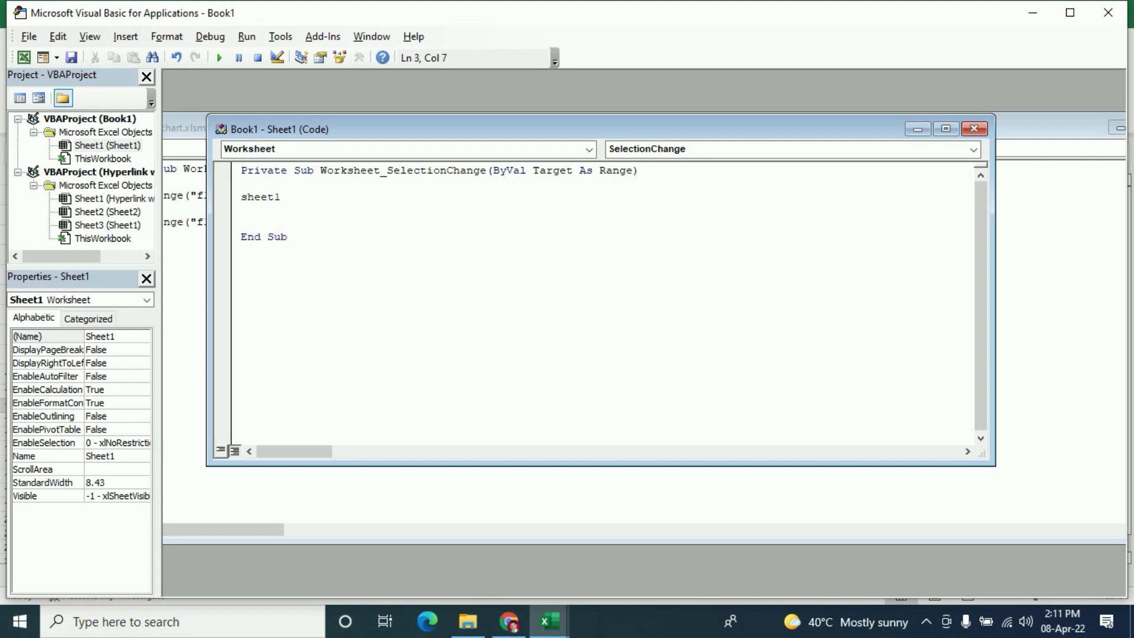
text(.)
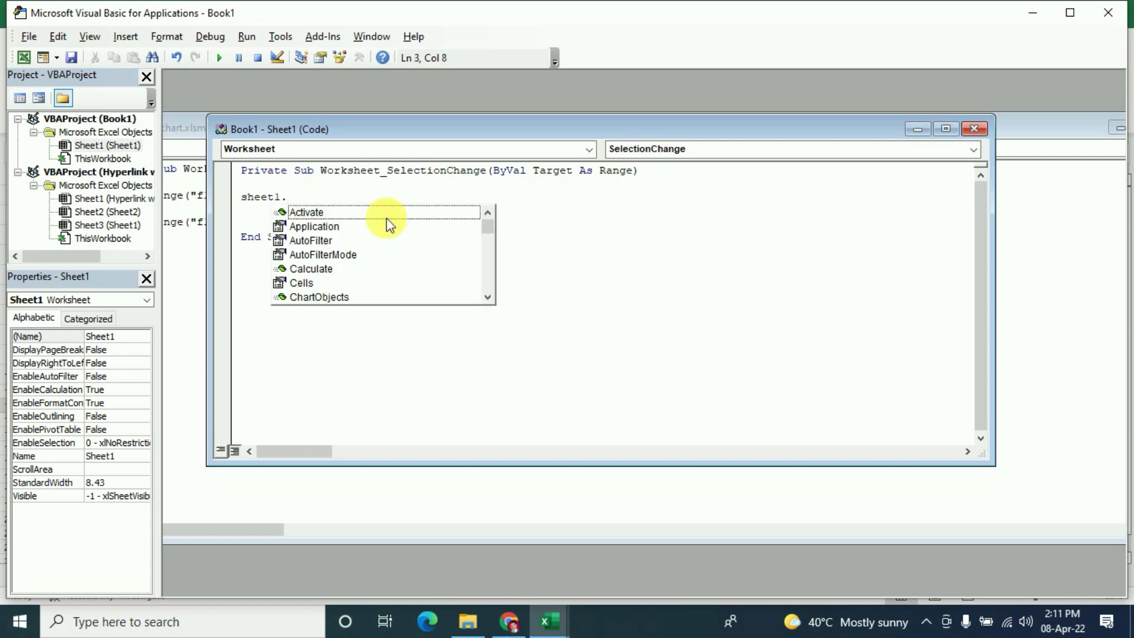
text(range)
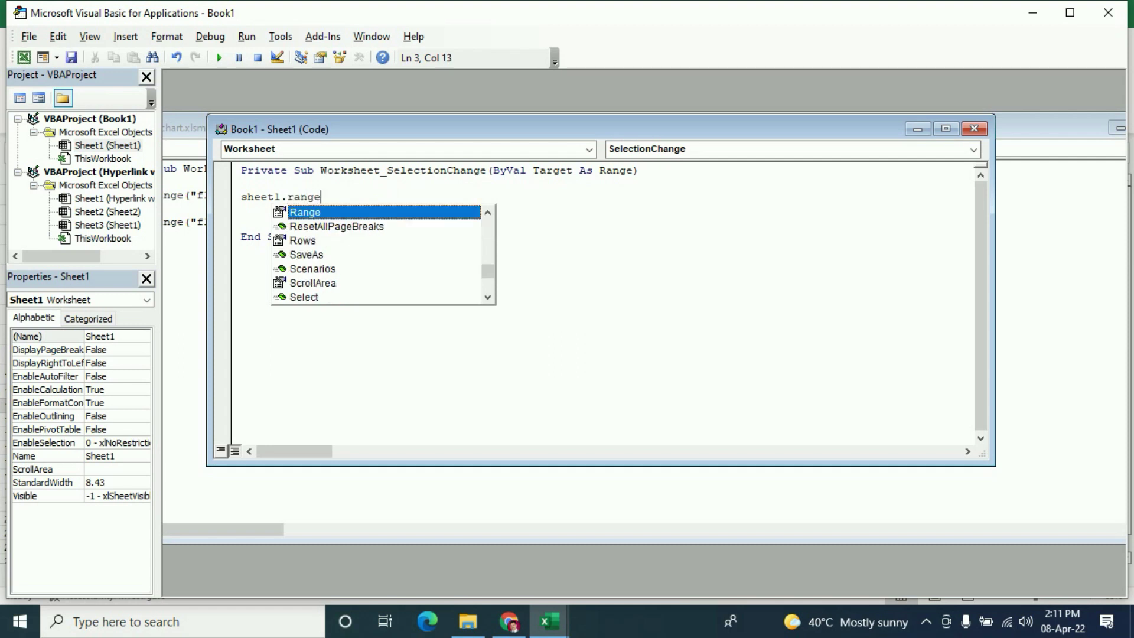
text(()
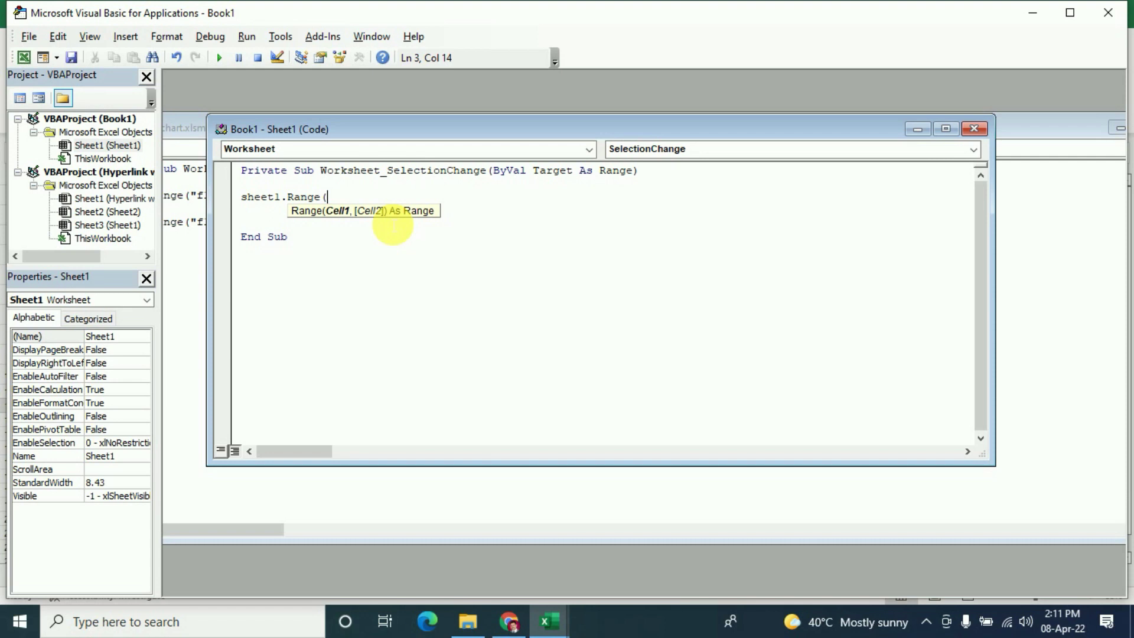
text(f1)
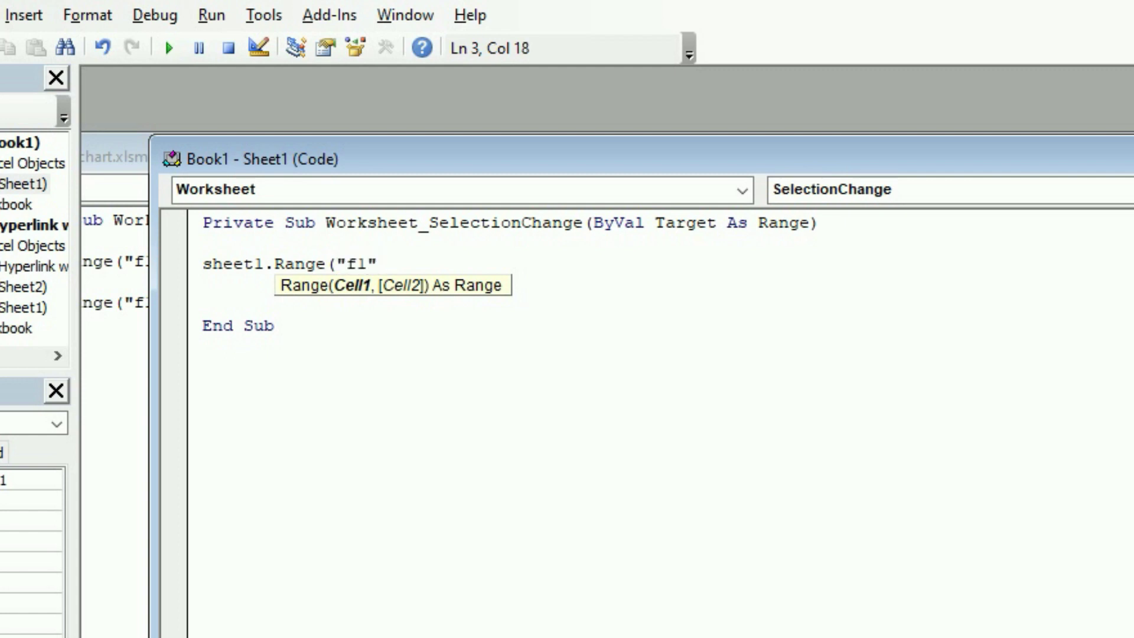
text())
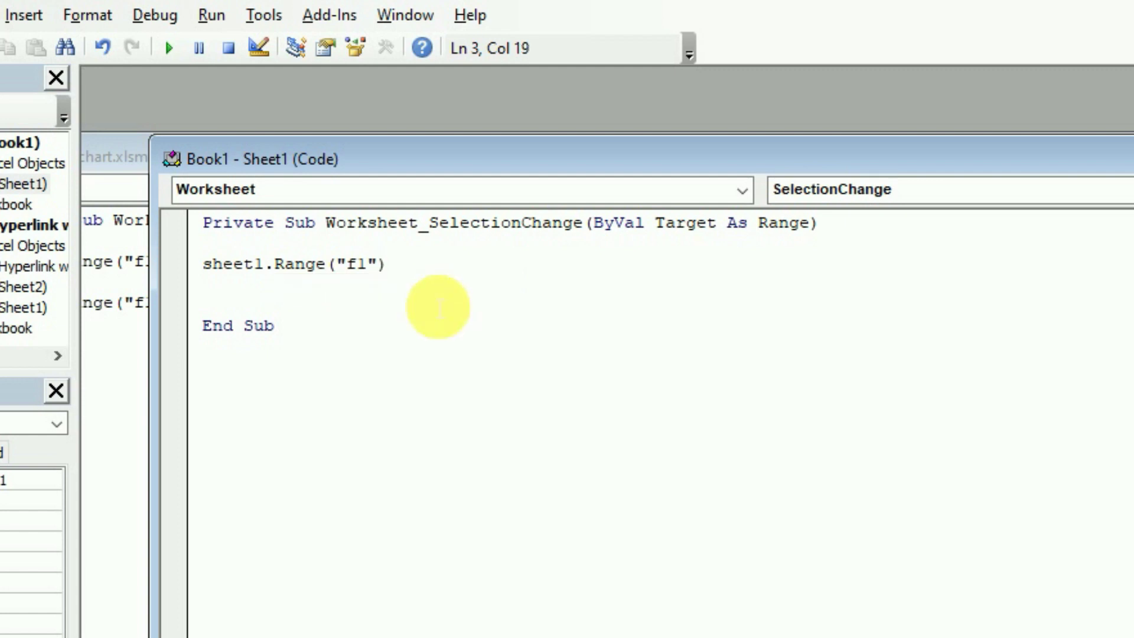
text(.va)
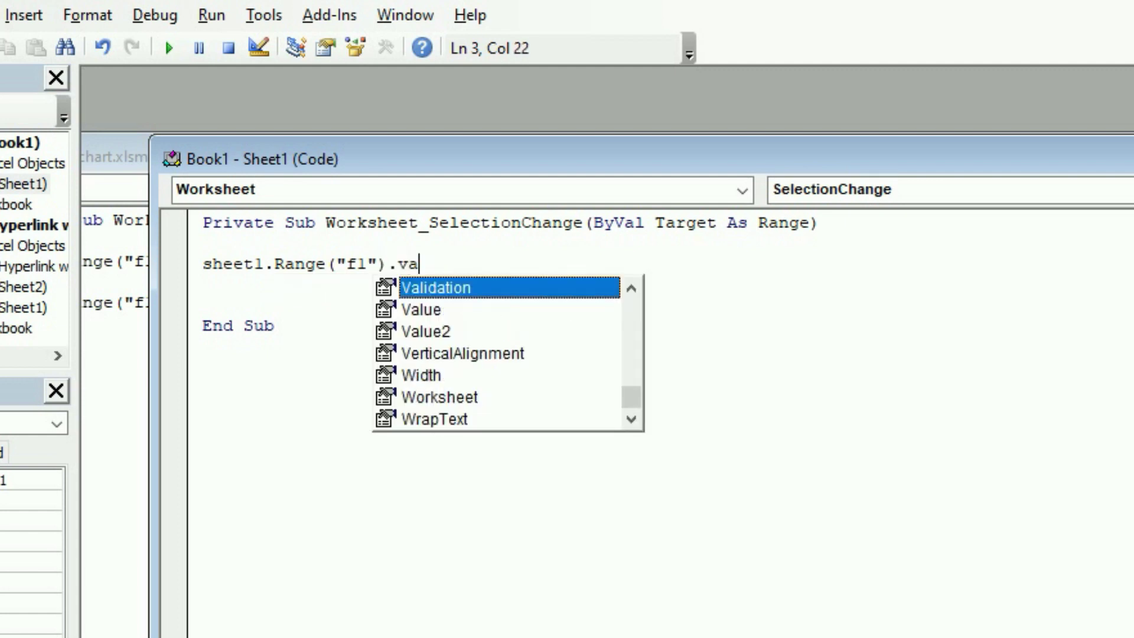
text(lur)
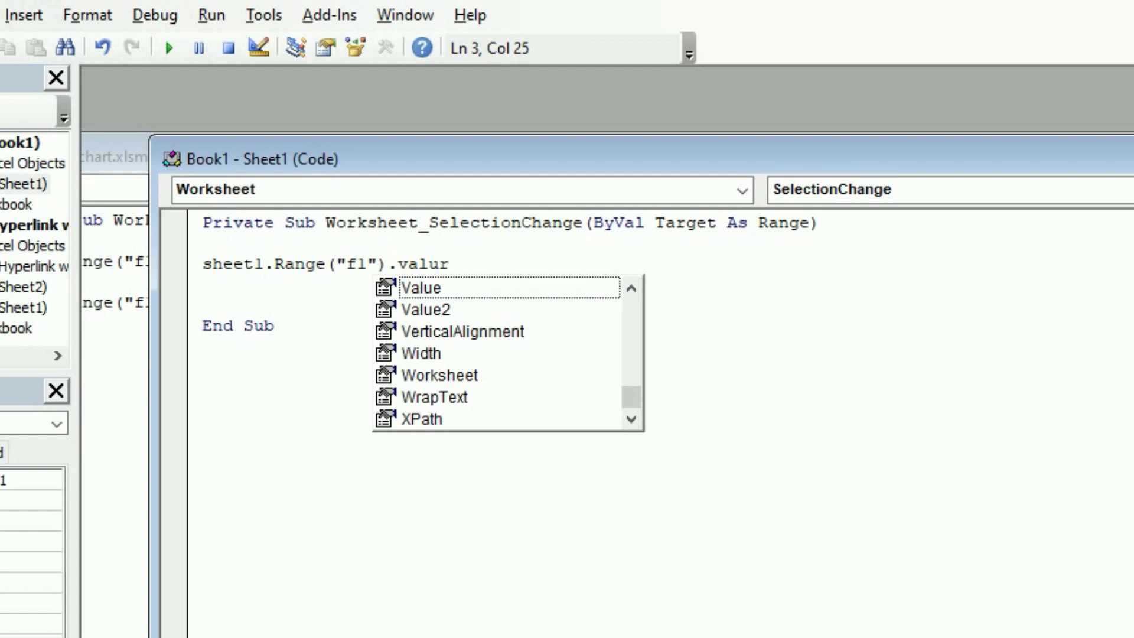
key(BackSpace)
text(e)
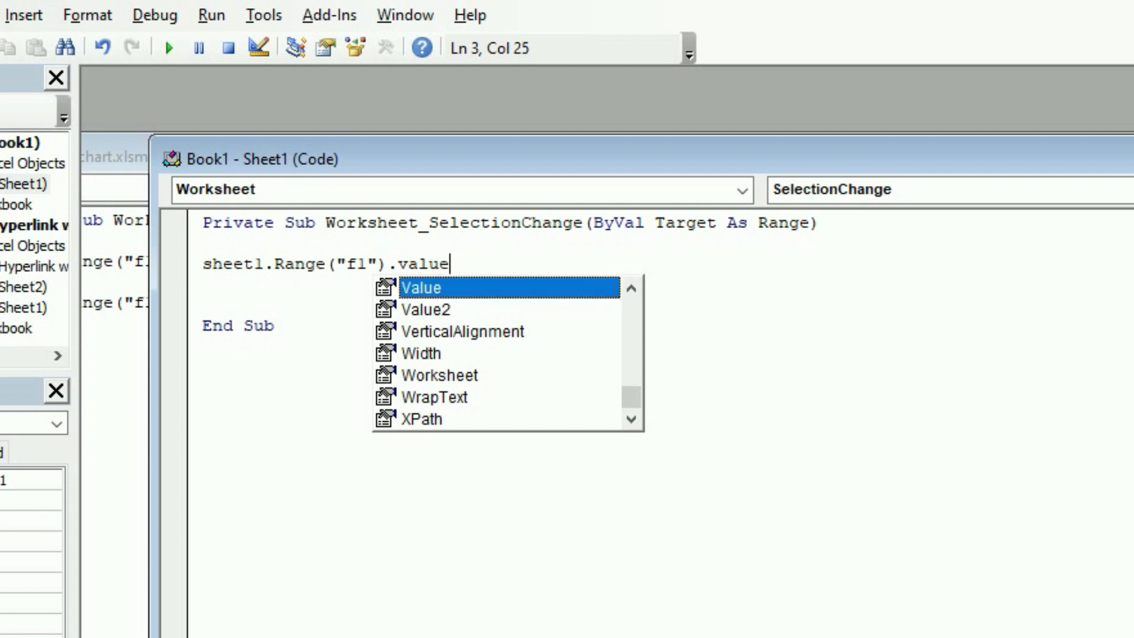
text( =)
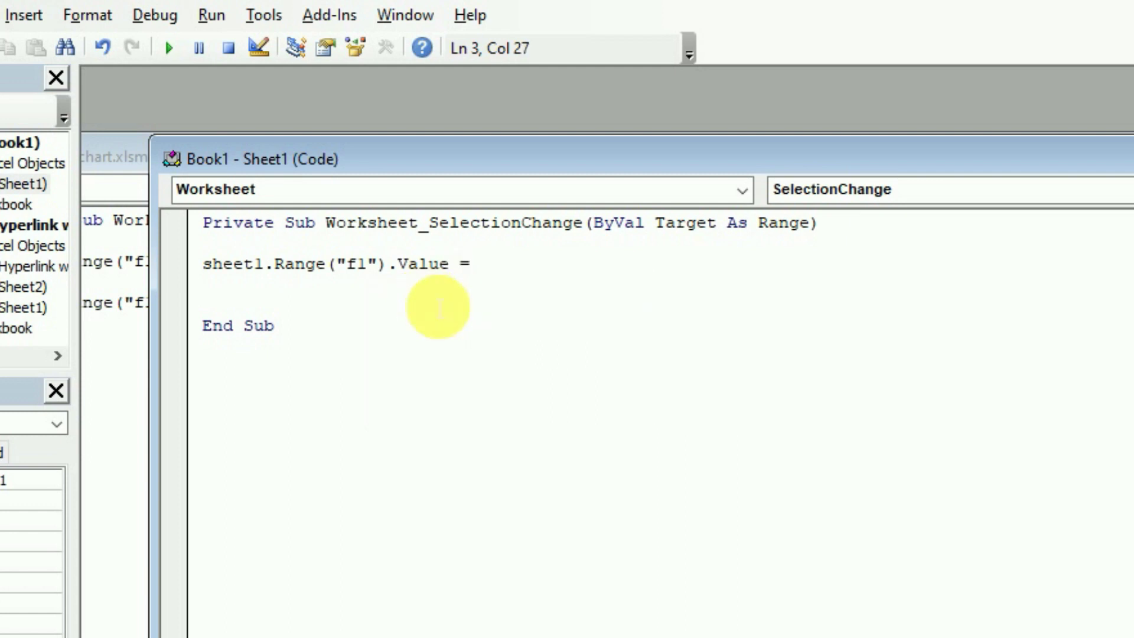
text(selection.value)
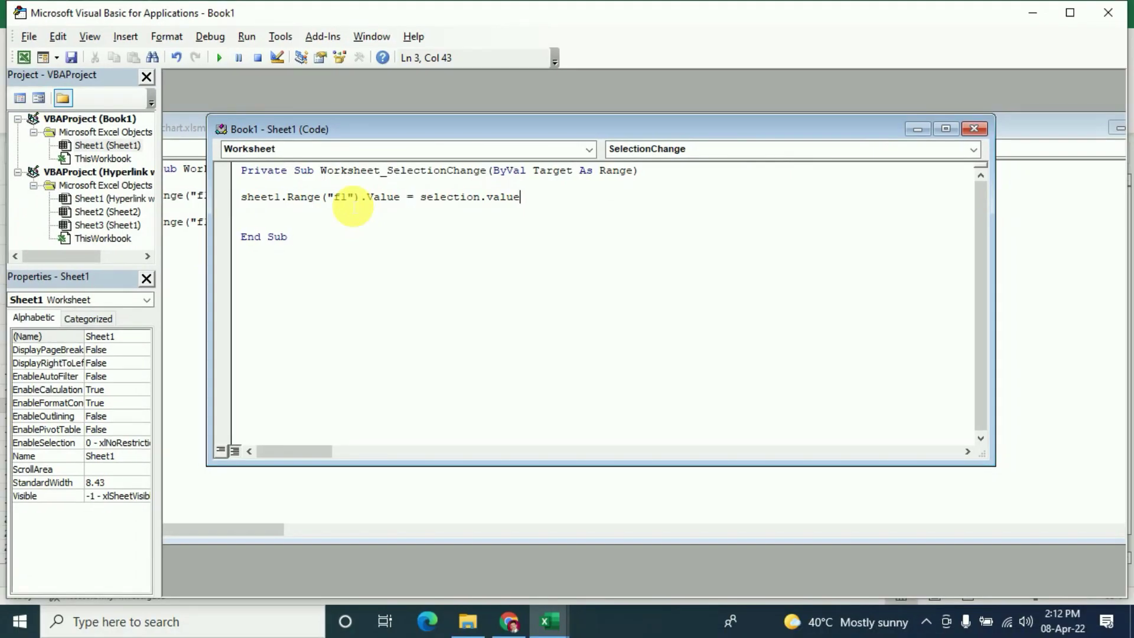
key(Return)
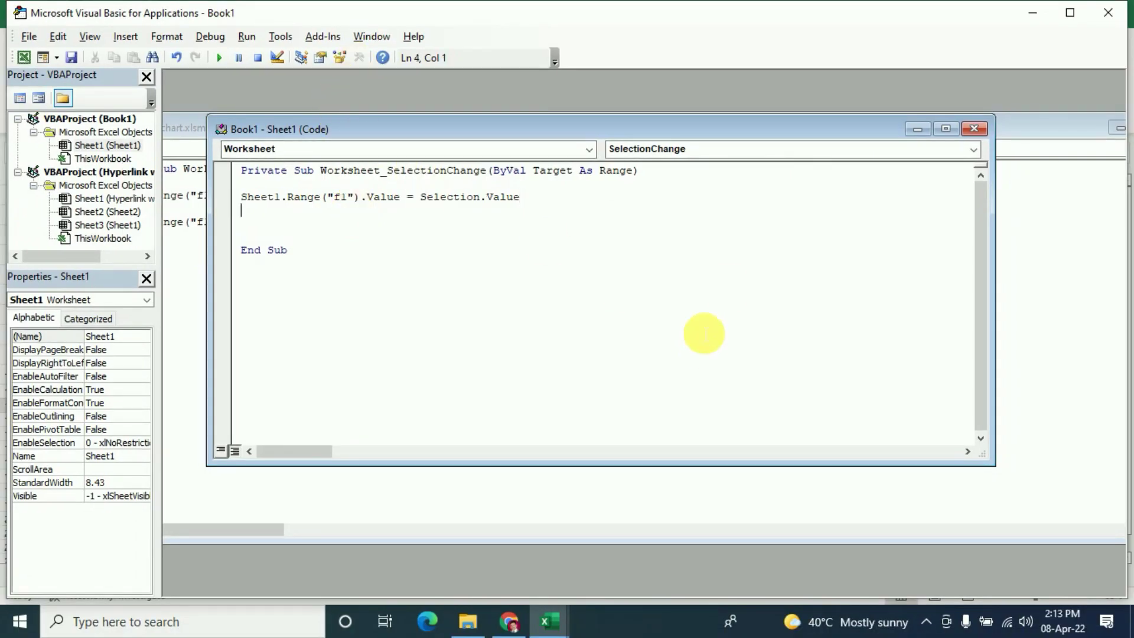
click(975, 129)
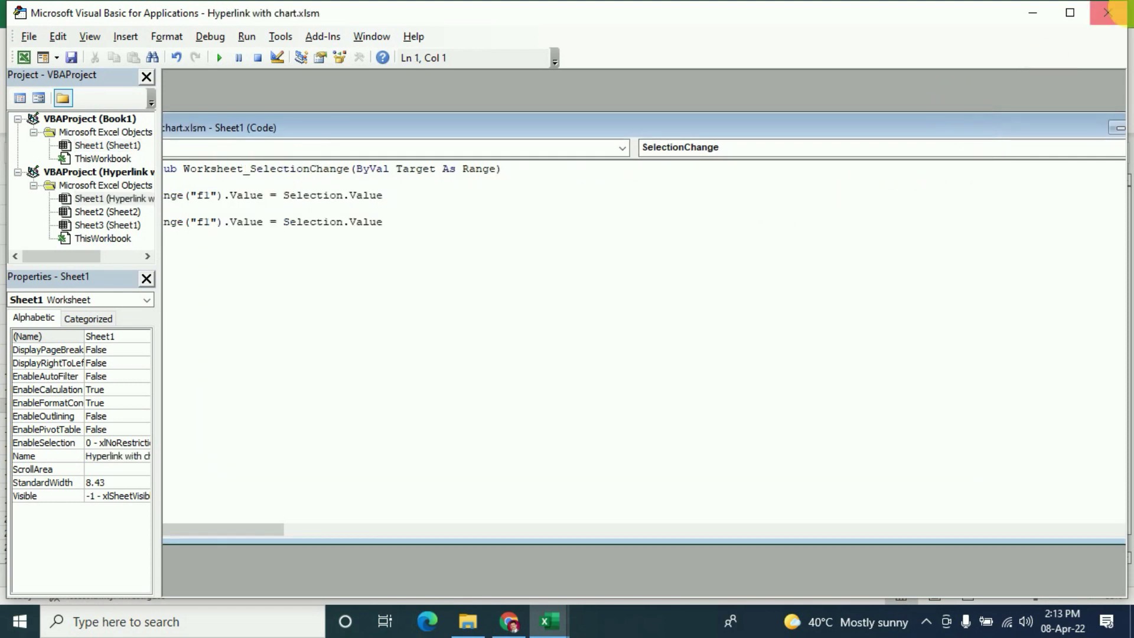
Leave the VBA editor and alternate clicks on the Score and Points ovals, checking the chart and table switch data each time.
click(1110, 12)
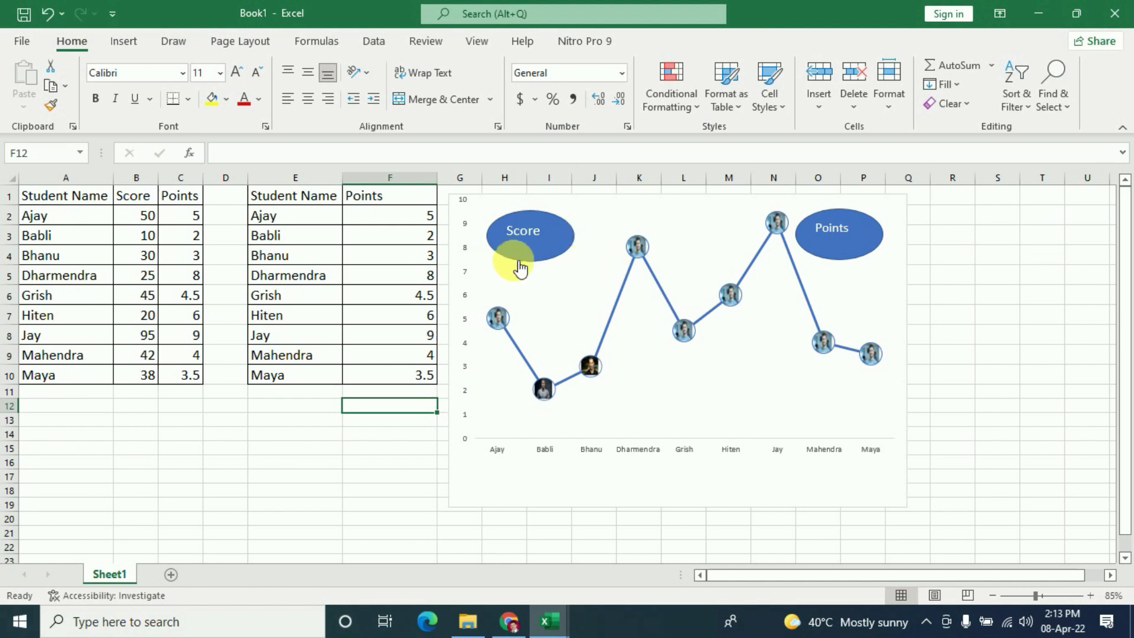
click(532, 236)
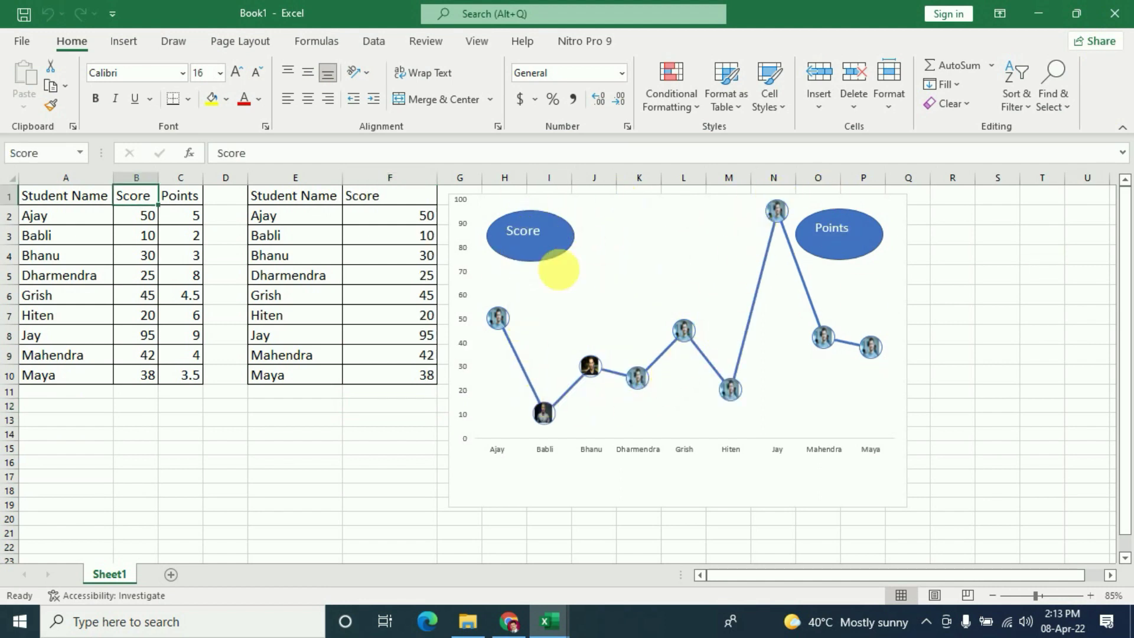
click(835, 233)
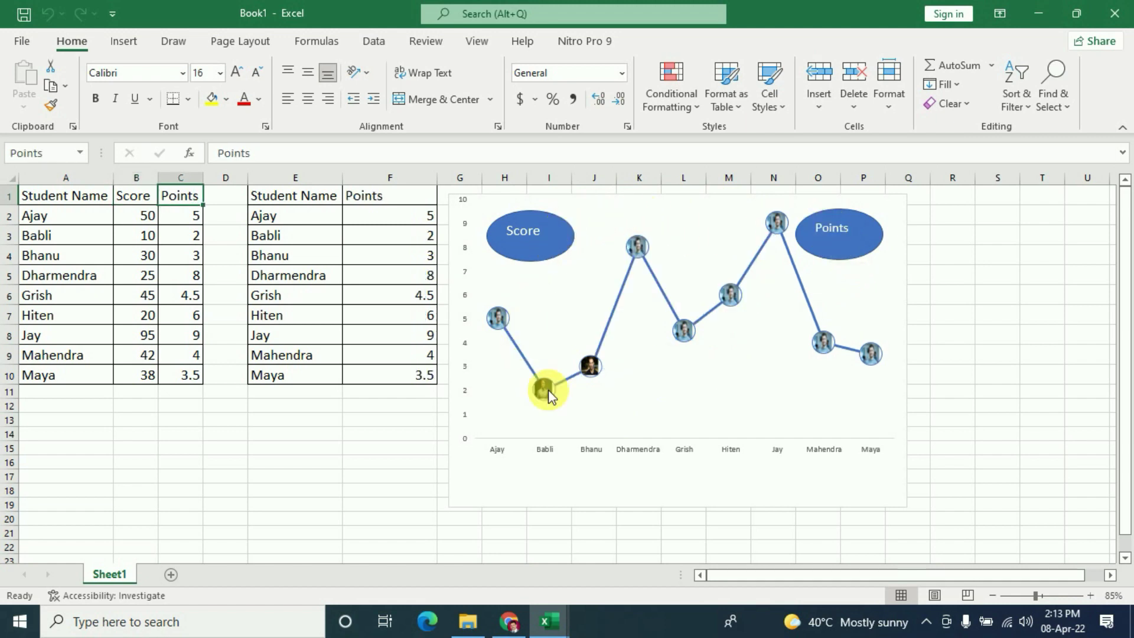
click(535, 236)
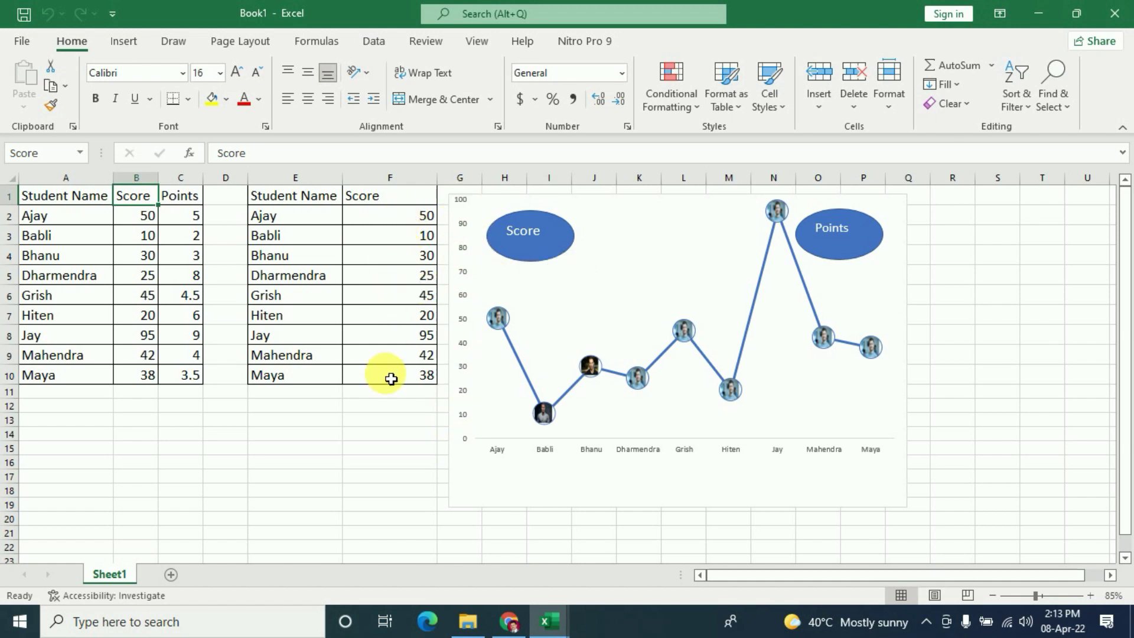
click(840, 232)
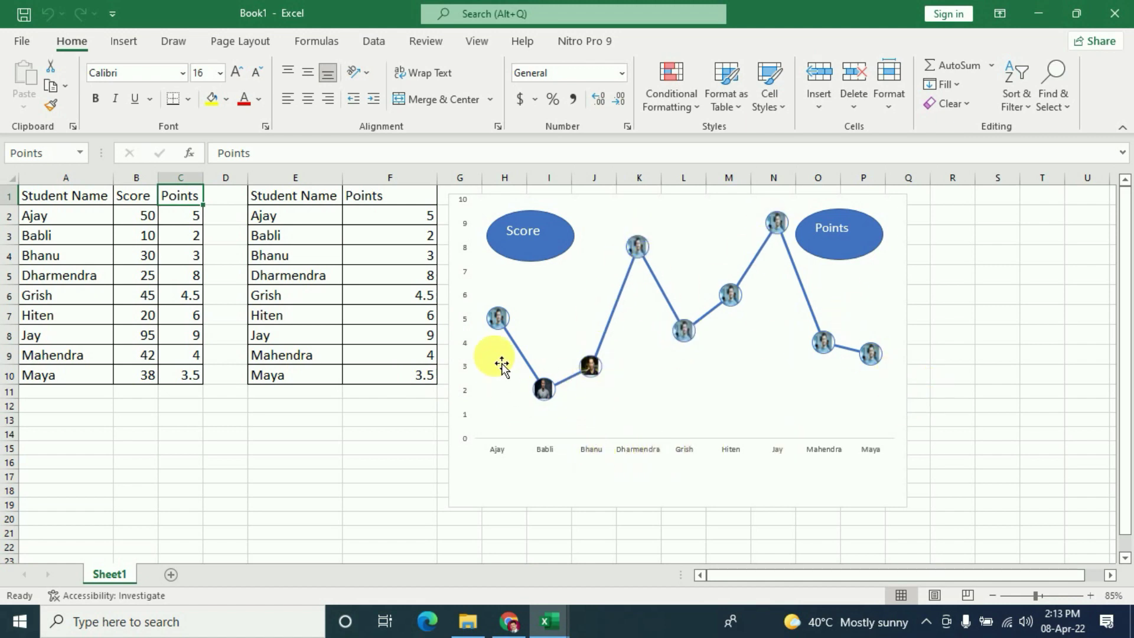
click(534, 237)
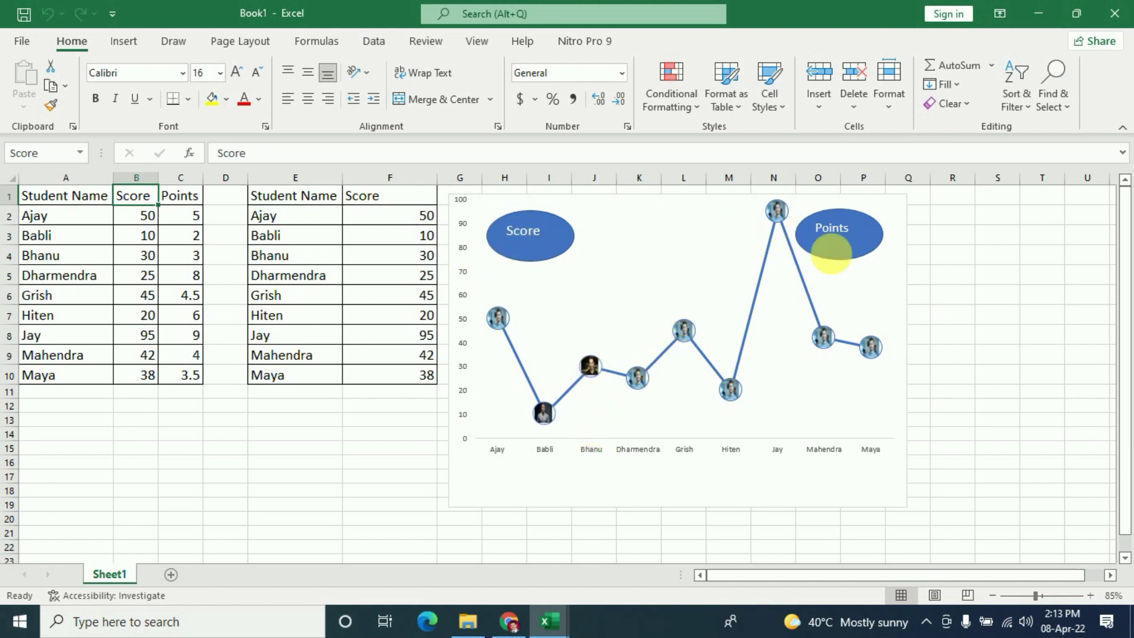
click(832, 230)
click(536, 245)
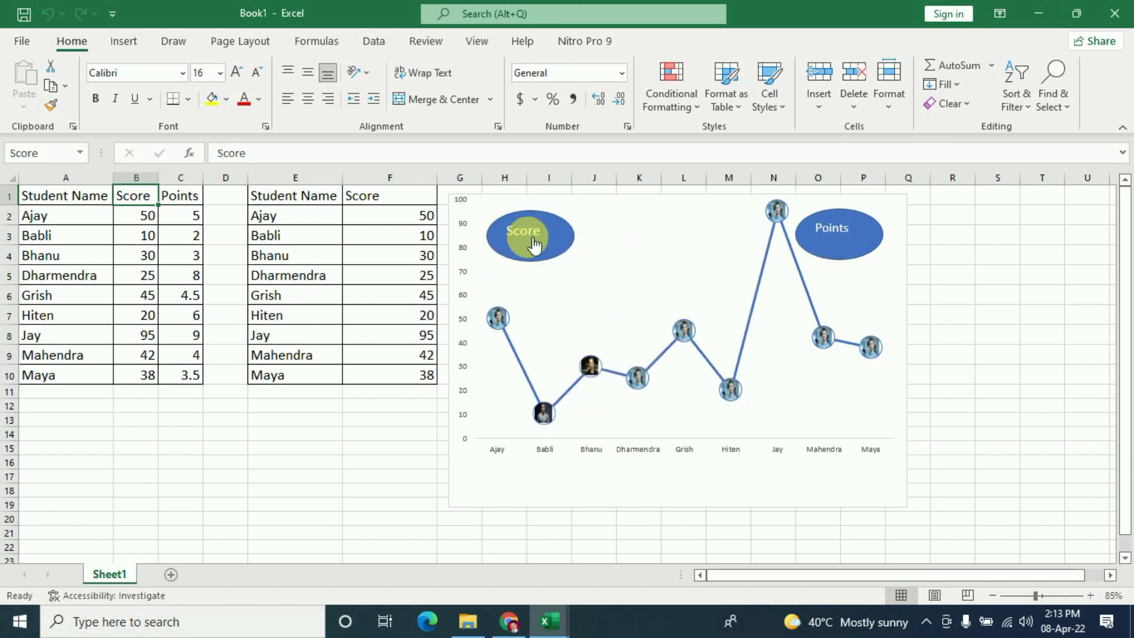
click(834, 234)
click(530, 239)
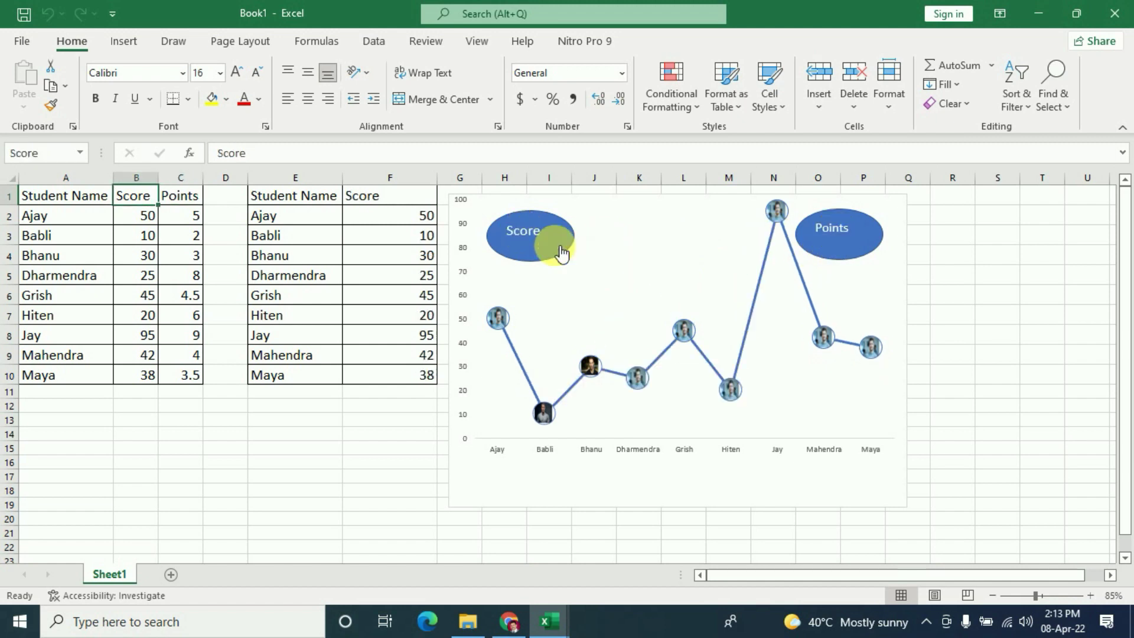
click(835, 233)
click(561, 237)
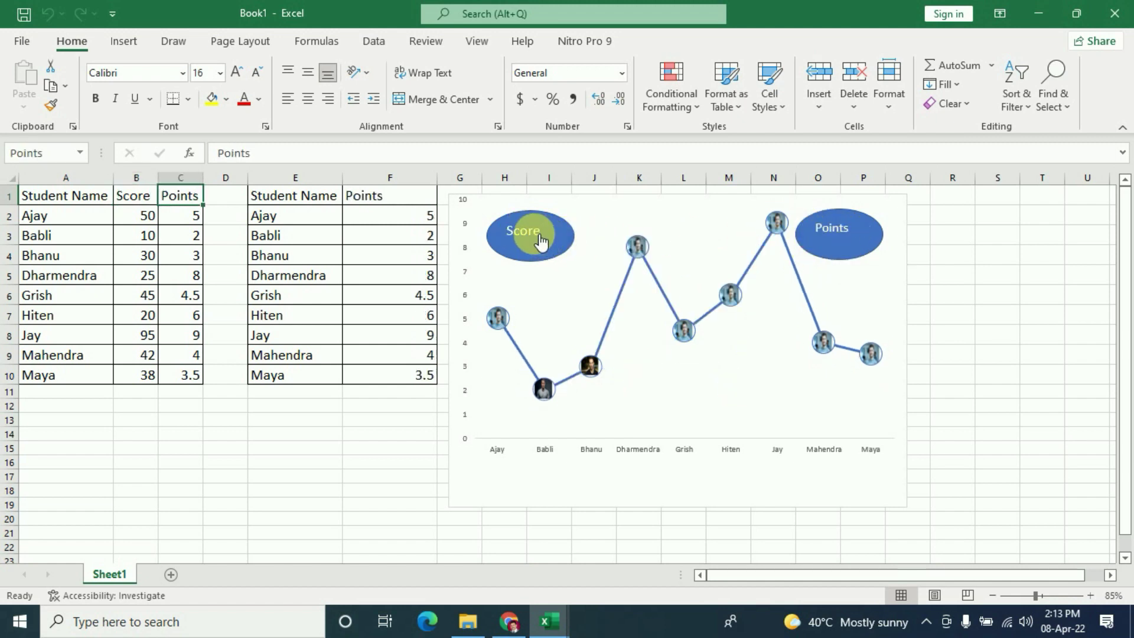
click(817, 230)
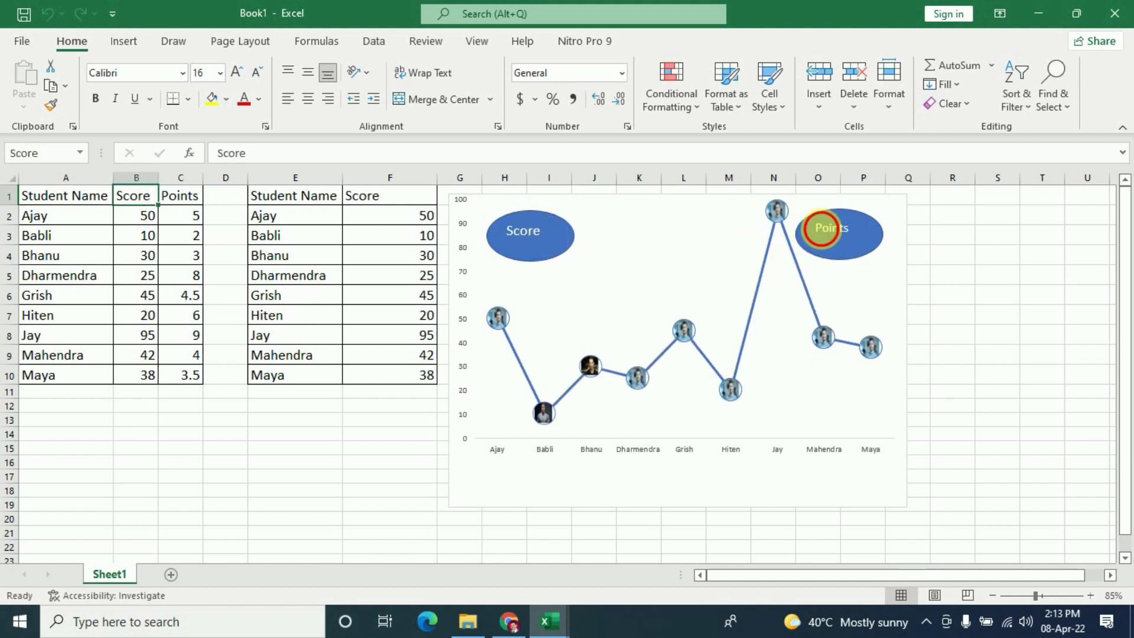
click(541, 248)
click(843, 237)
click(532, 237)
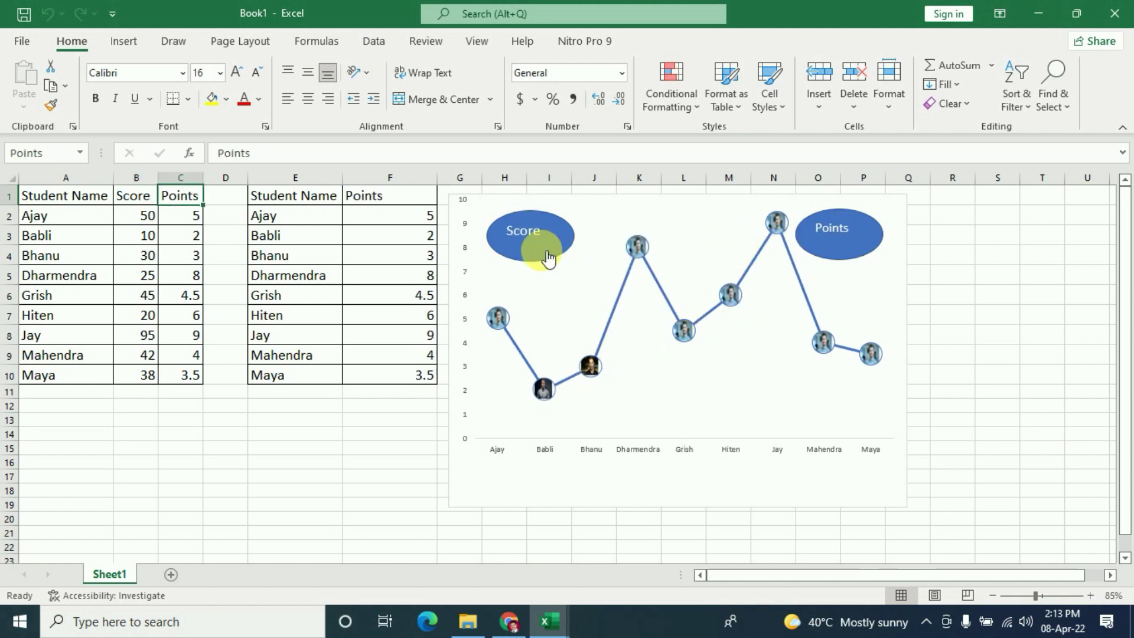